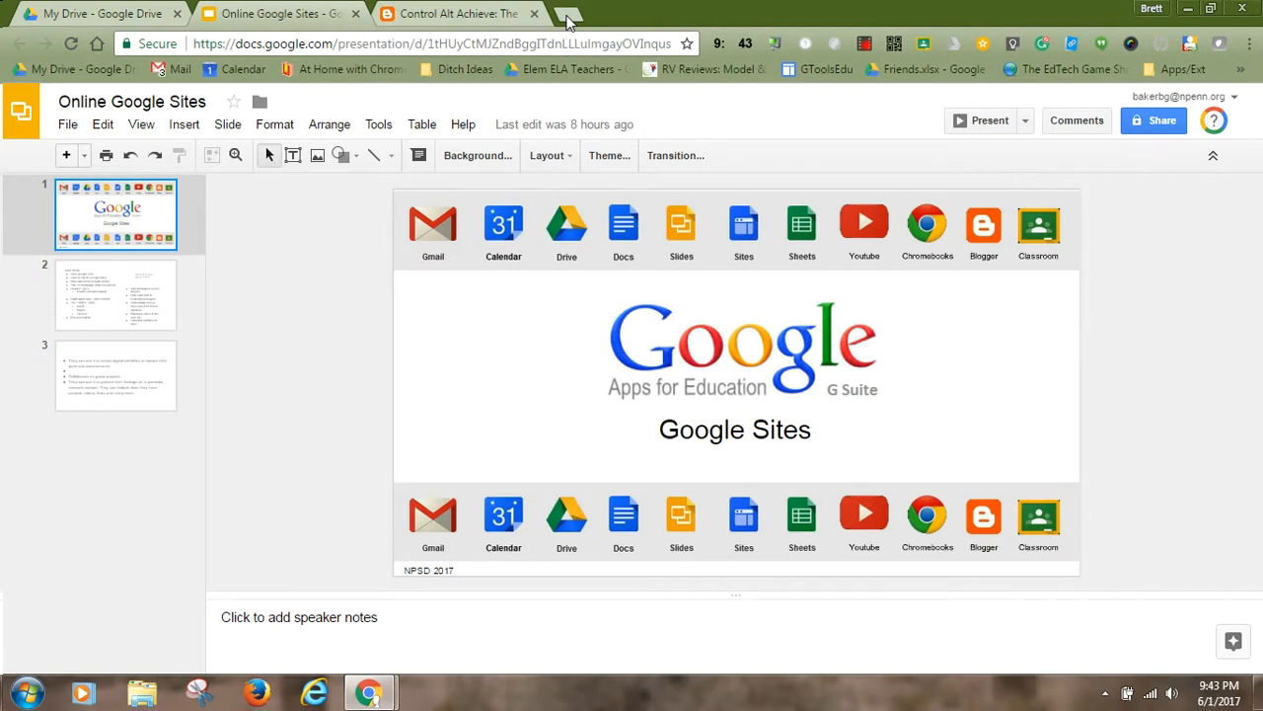
Open sites.google.com in a new browser tab.
{"action": "left_click", "coordinate": [569, 17]}
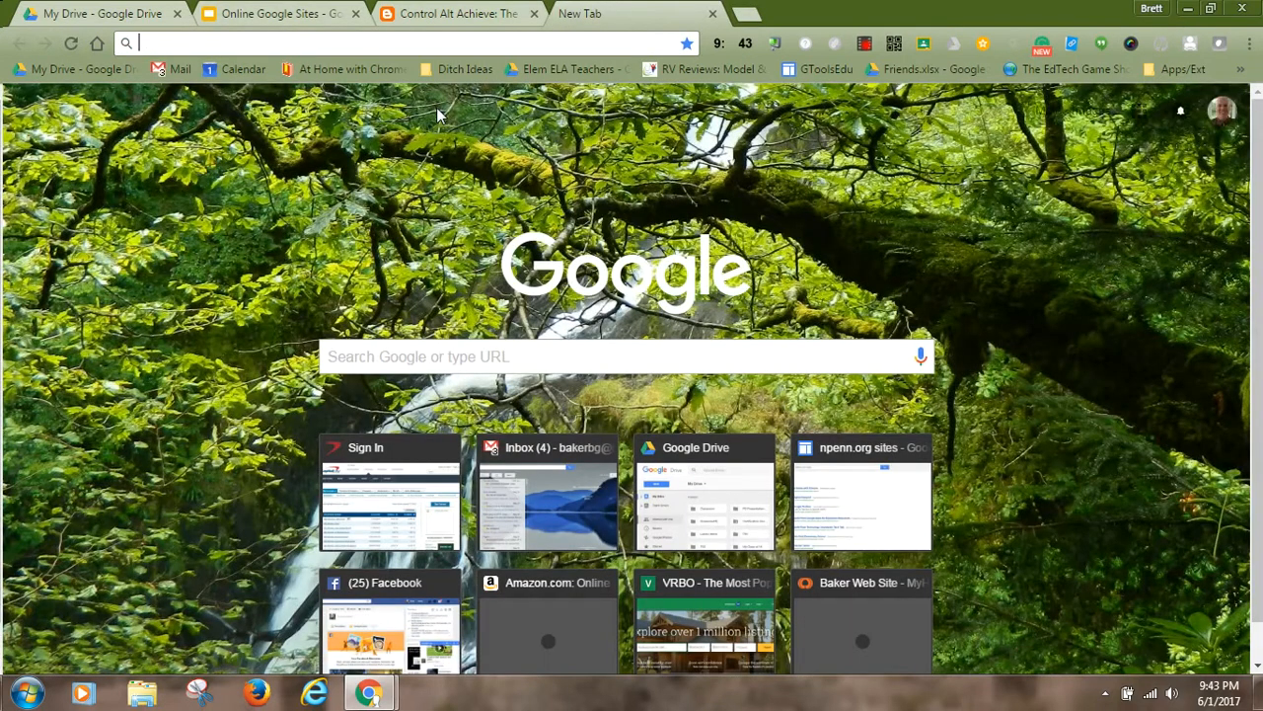
{"action": "type", "text": "sit"}
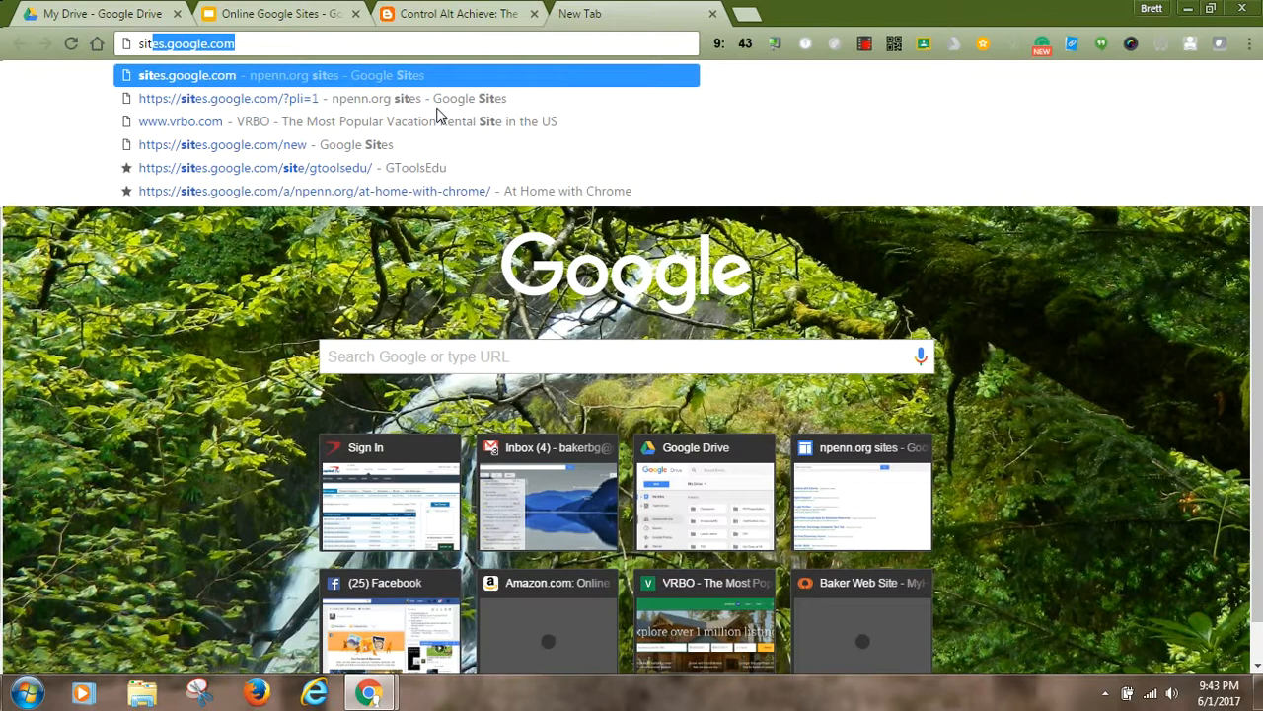
{"action": "key", "text": "Return"}
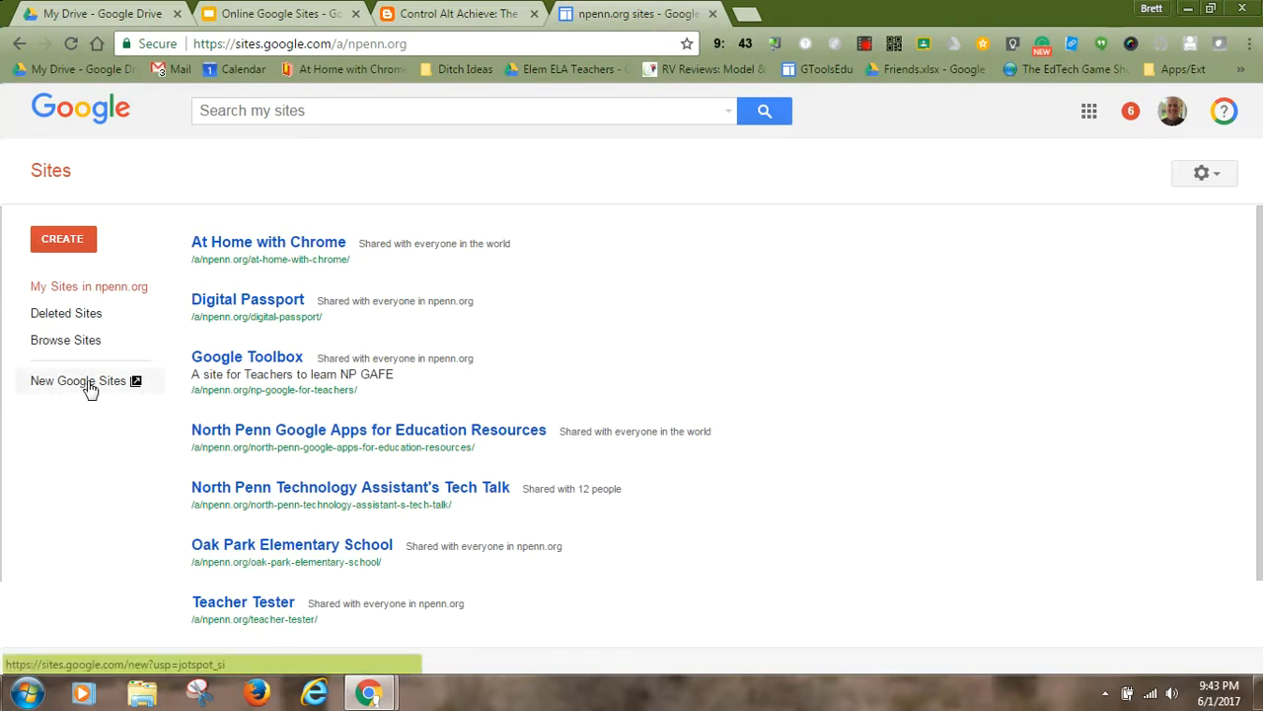
{"action": "left_click", "coordinate": [411, 43]}
{"action": "left_click", "coordinate": [410, 42]}
{"action": "key", "text": "BackSpace"}
{"action": "key", "text": "BackSpace"}
{"action": "key", "text": "BackSpace"}
{"action": "key", "text": "BackSpace"}
{"action": "key", "text": "BackSpace"}
{"action": "key", "text": "BackSpace"}
{"action": "key", "text": "BackSpace"}
{"action": "key", "text": "BackSpace"}
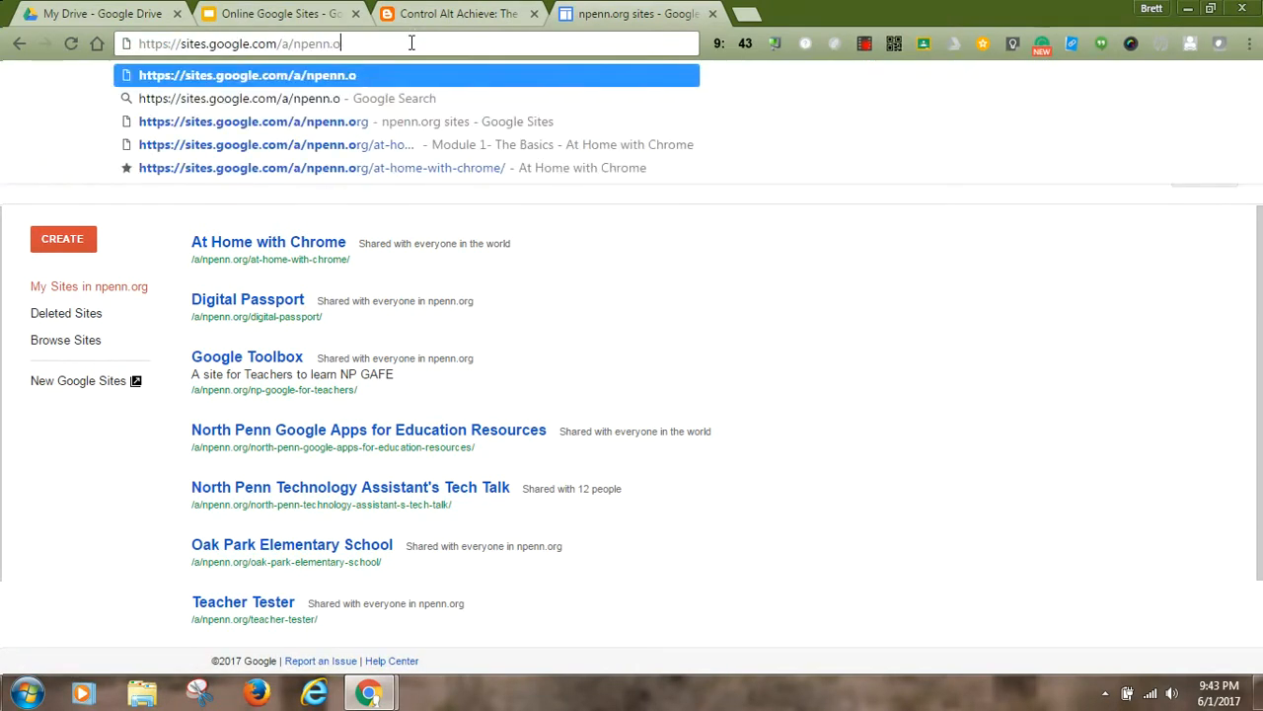
{"action": "key", "text": "BackSpace"}
{"action": "key", "text": "BackSpace"}
{"action": "key", "text": "BackSpace"}
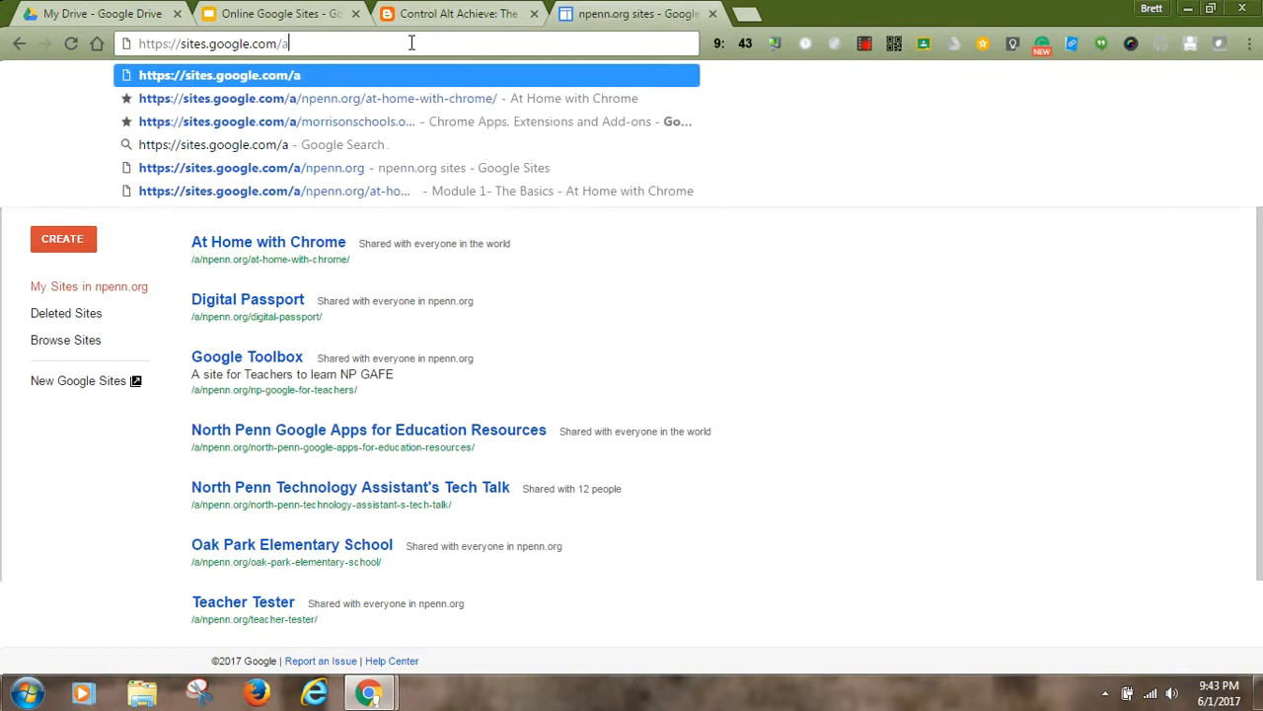
{"action": "type", "text": "new"}
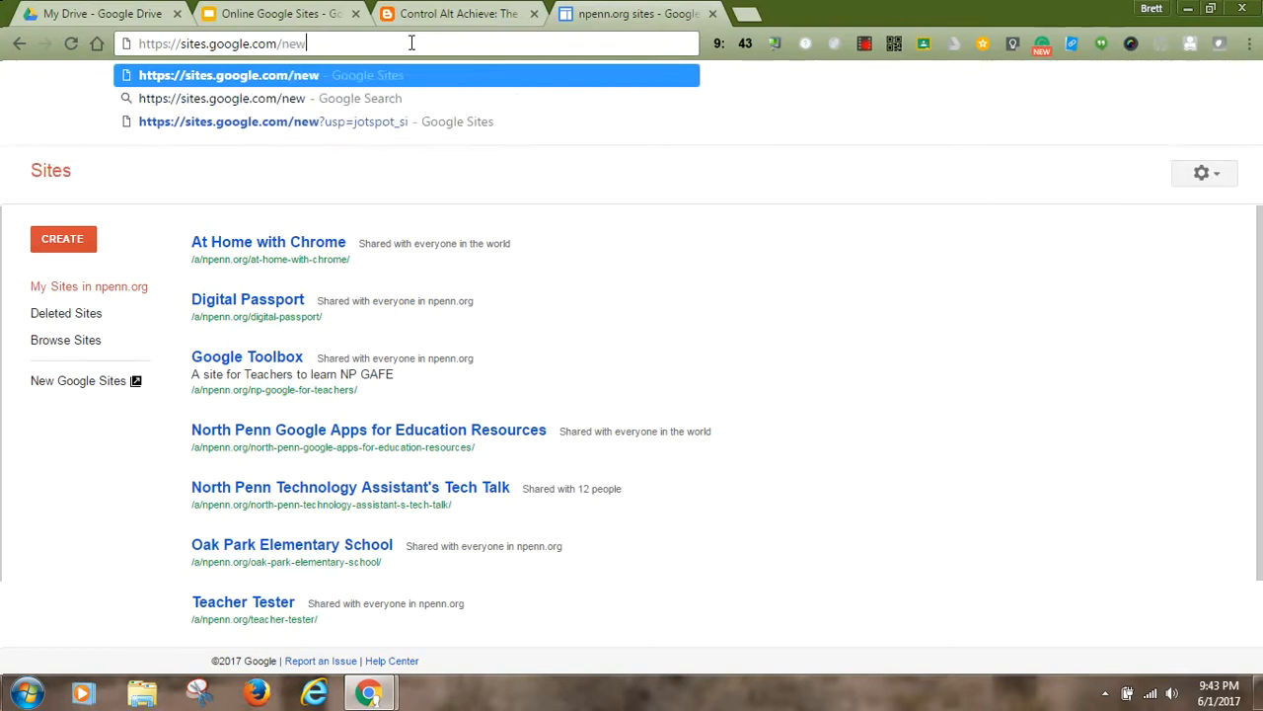
{"action": "key", "text": "Return"}
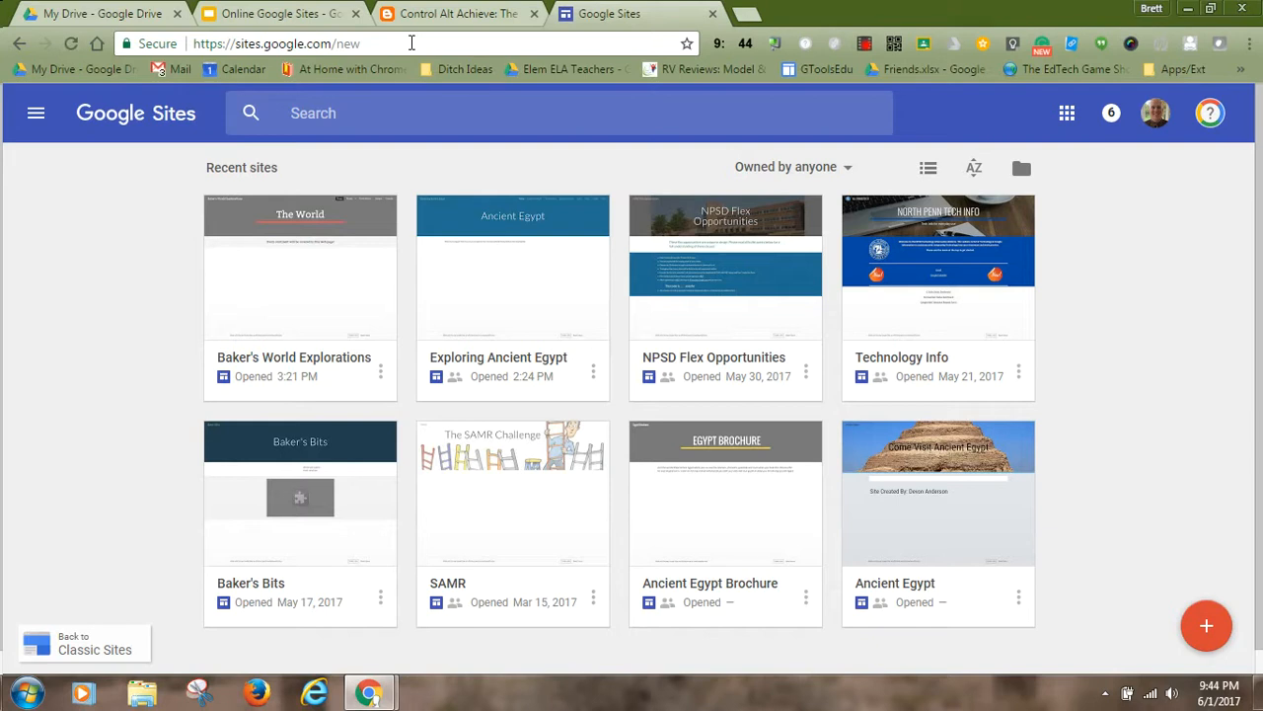
Create a blank site and set both the site name and document name to the owner's surname in possessive form followed by "World".
{"action": "left_click", "coordinate": [1205, 628]}
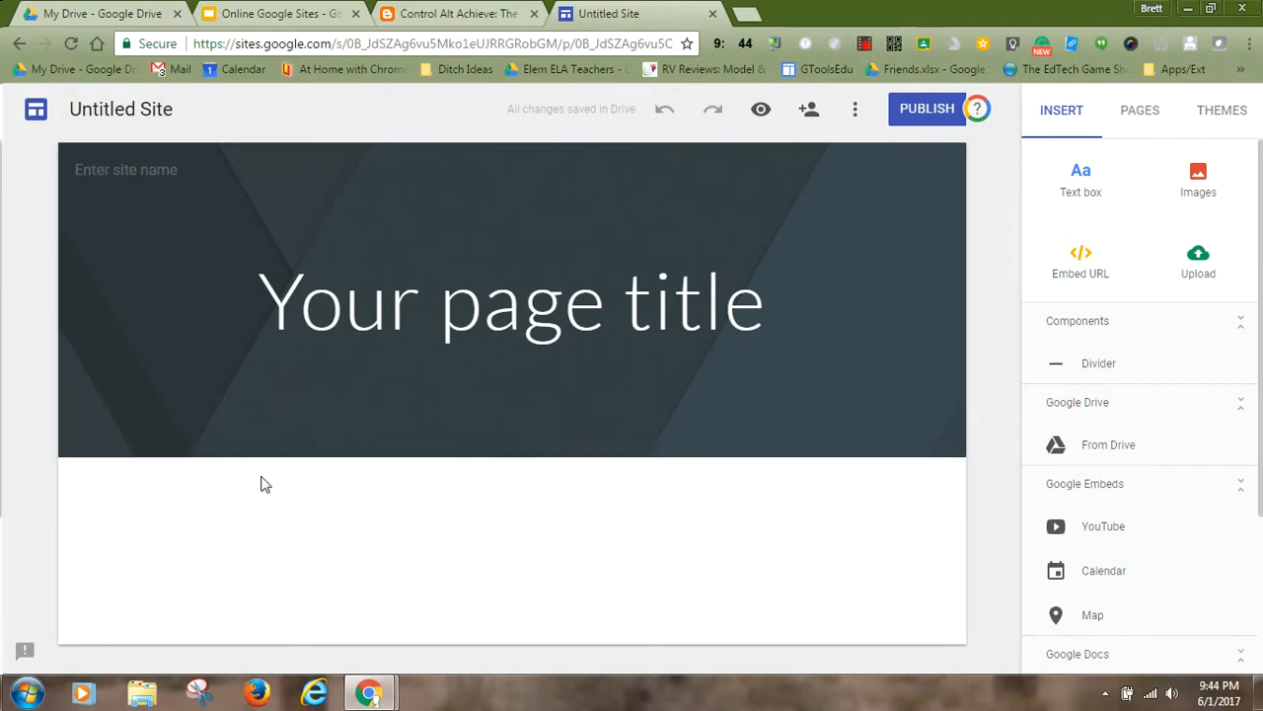
{"action": "mouse_move", "coordinate": [226, 175]}
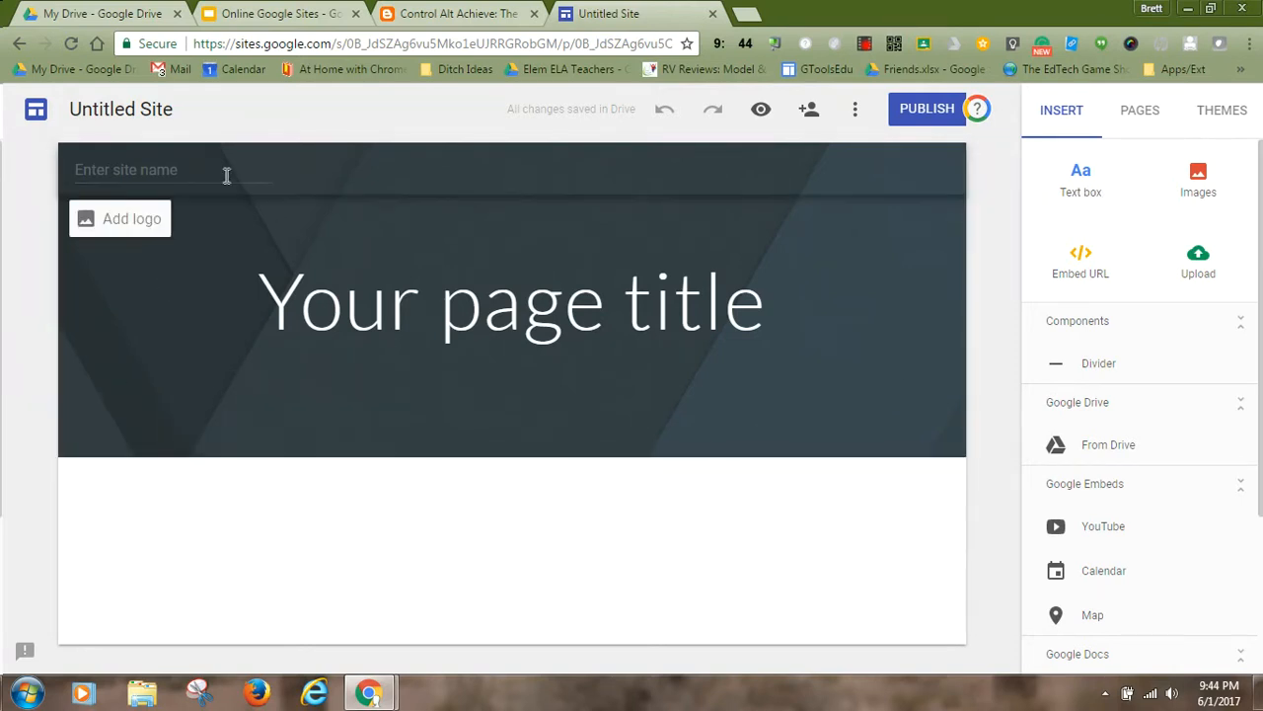
{"action": "left_click", "coordinate": [176, 168]}
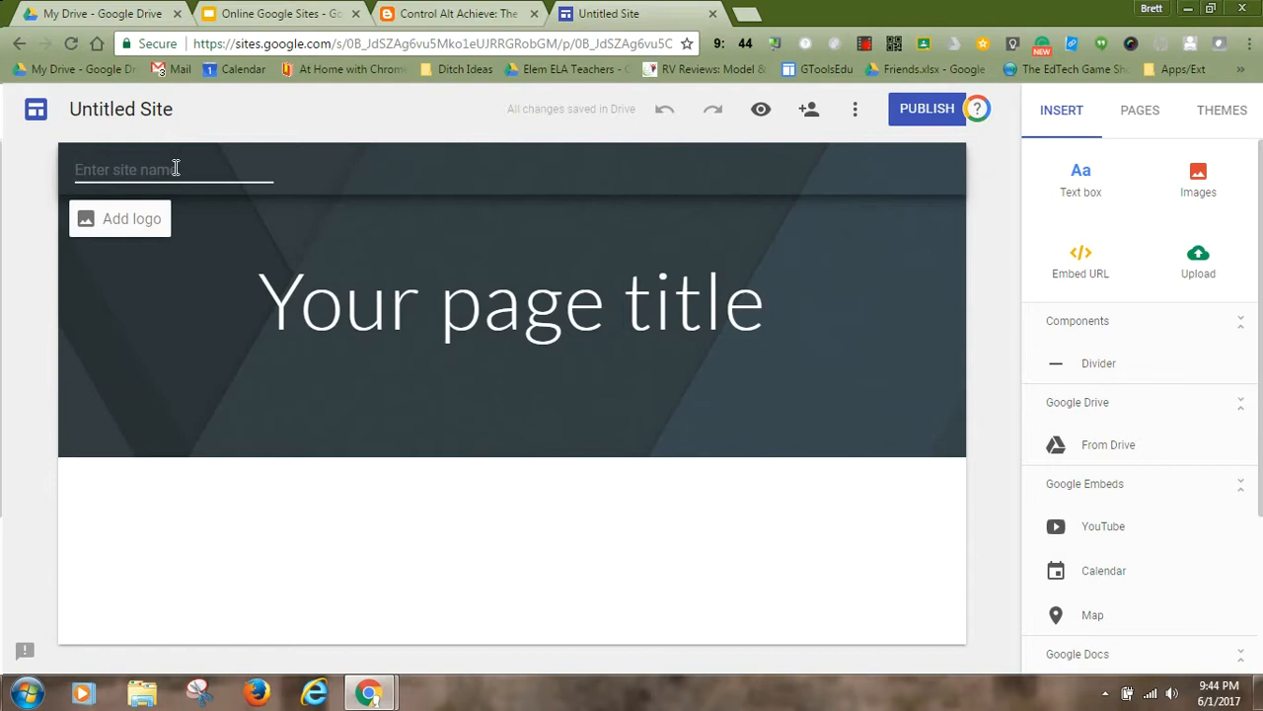
{"action": "type", "text": "Ba"}
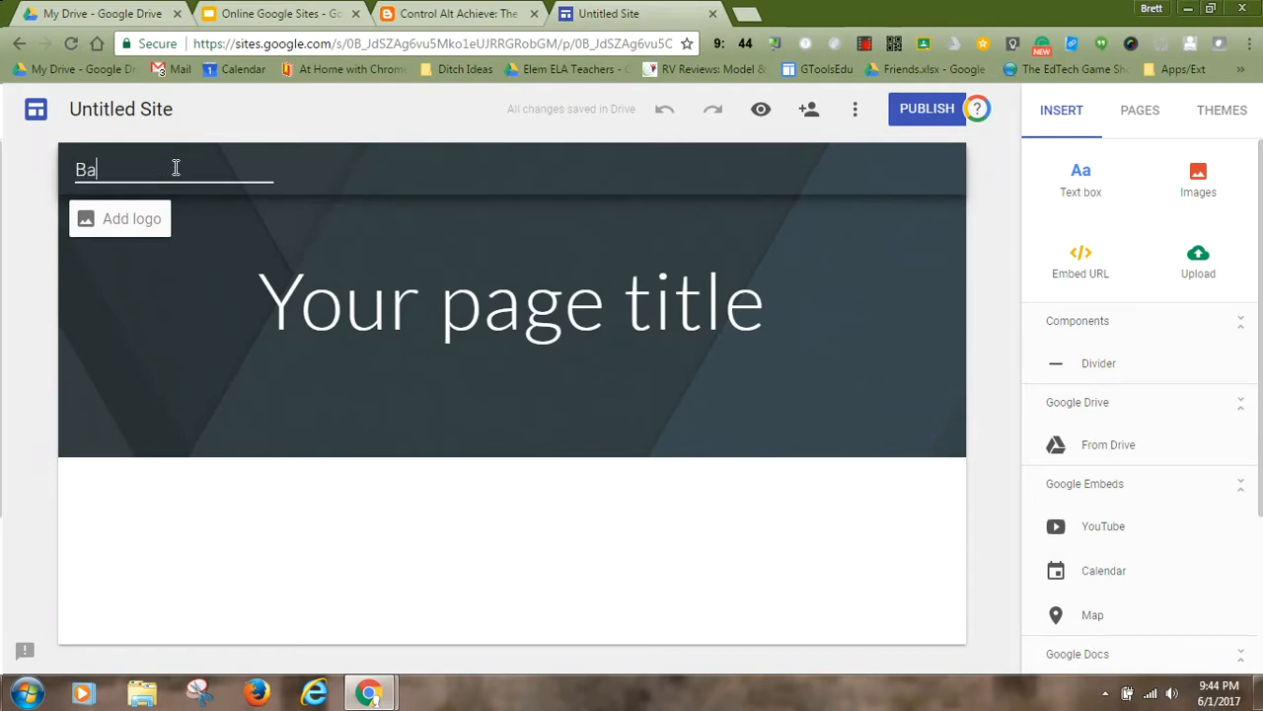
{"action": "type", "text": "ker's World"}
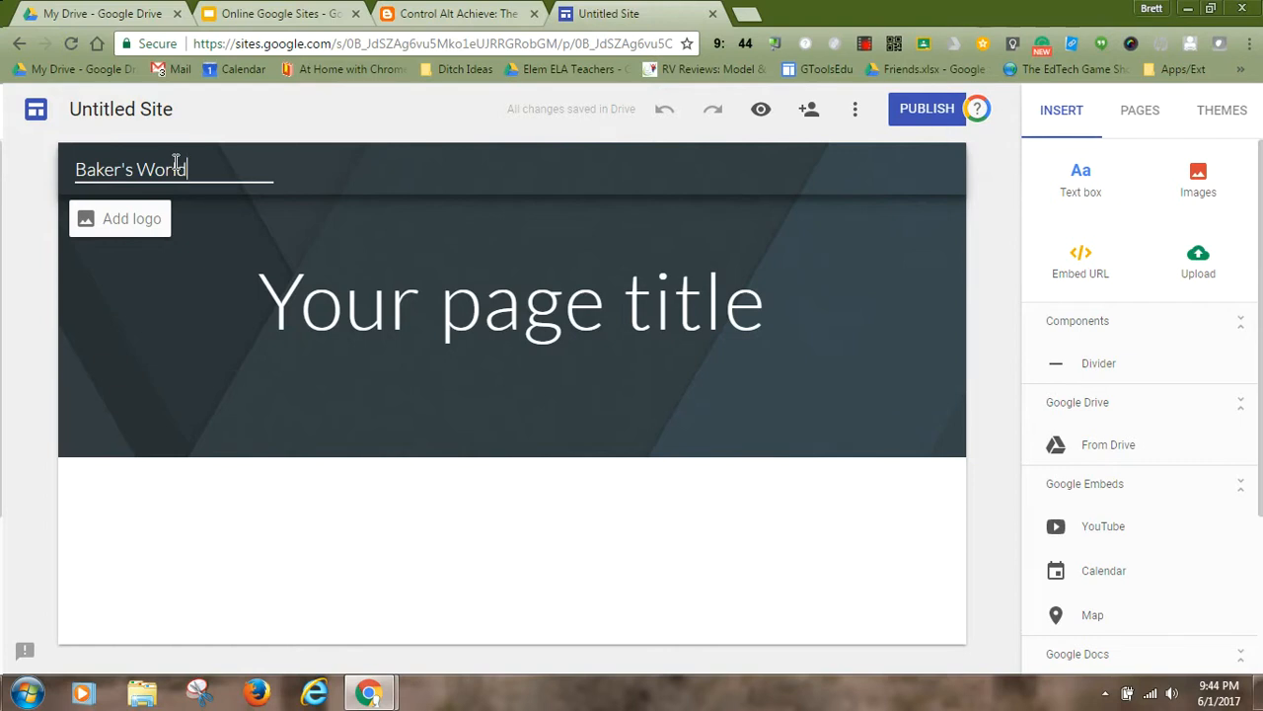
{"action": "left_click", "coordinate": [81, 109]}
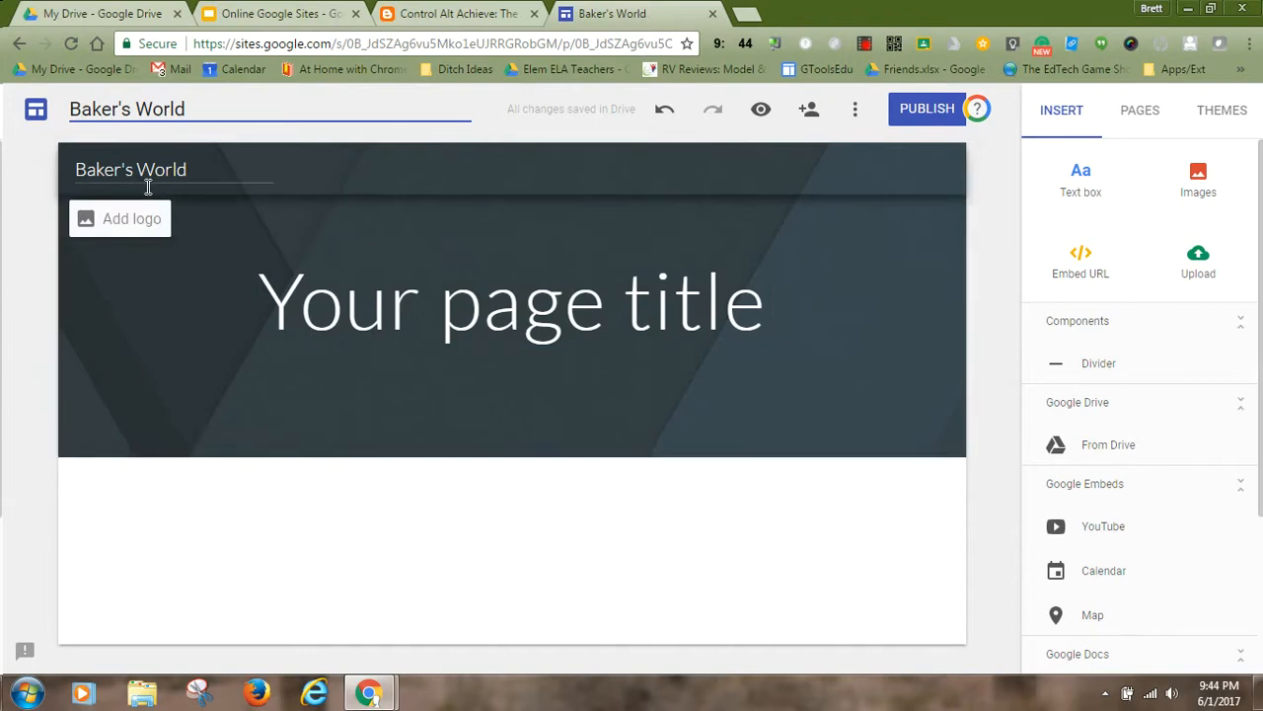
Replace the placeholder page title in the header with "The World".
{"action": "left_click", "coordinate": [437, 306]}
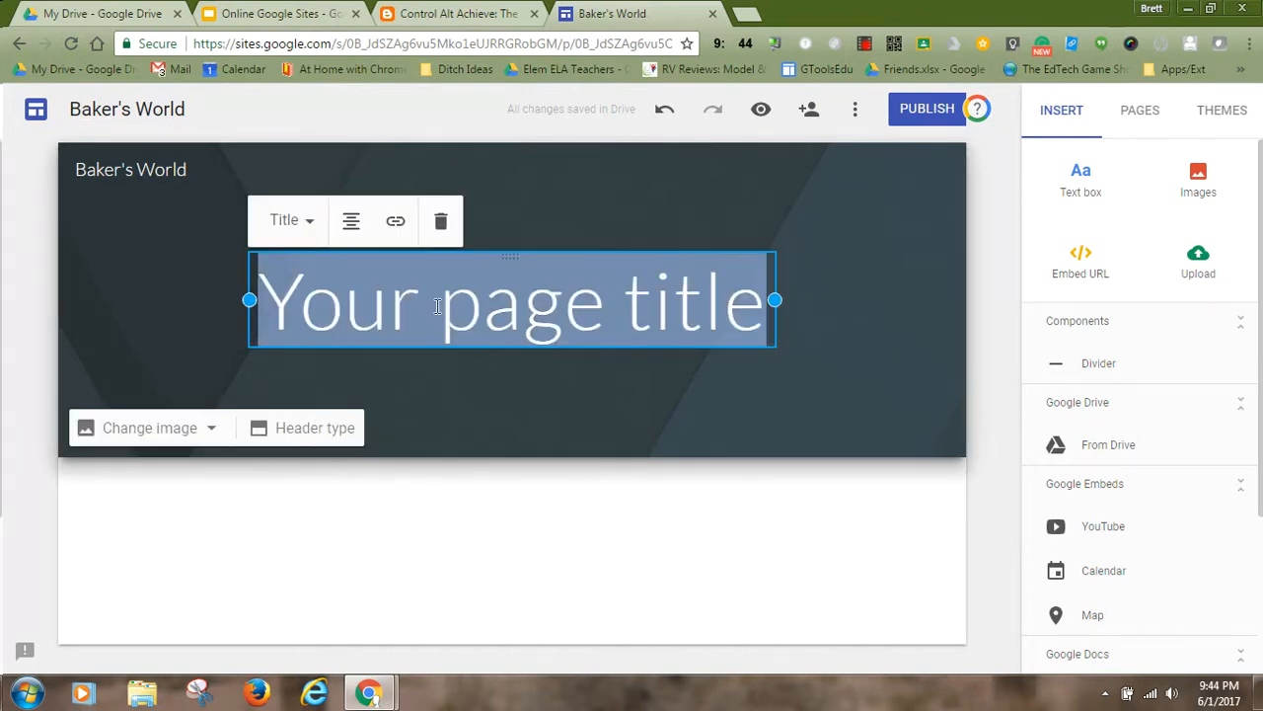
{"action": "type", "text": "The Wo"}
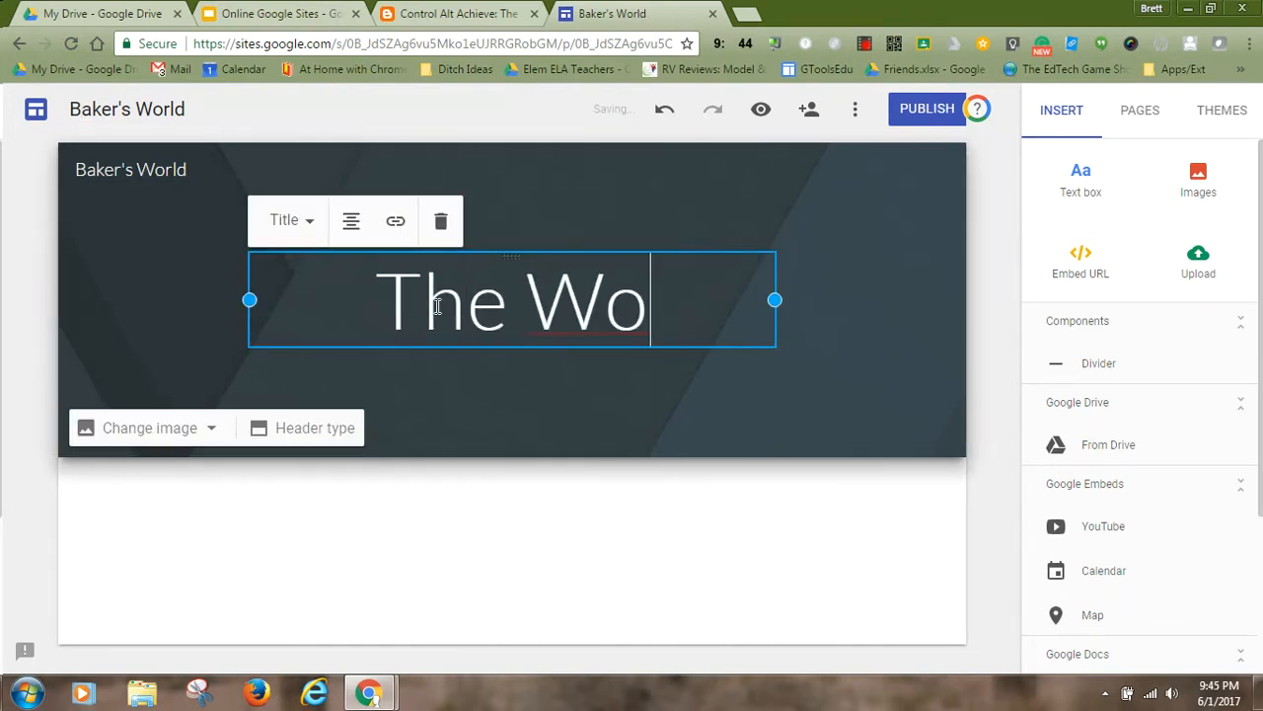
{"action": "type", "text": "rld"}
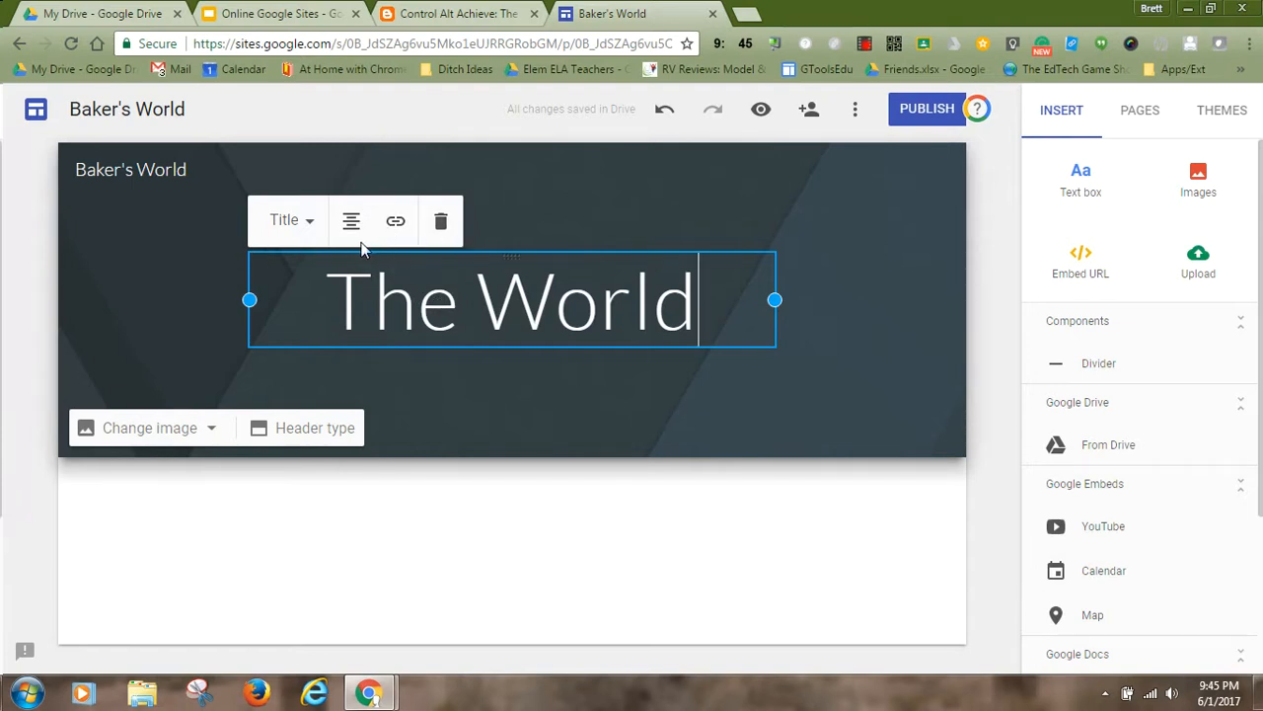
Try the Normal text, Heading and Subheading styles on the page title, and return it to the Title style.
{"action": "left_click", "coordinate": [307, 223]}
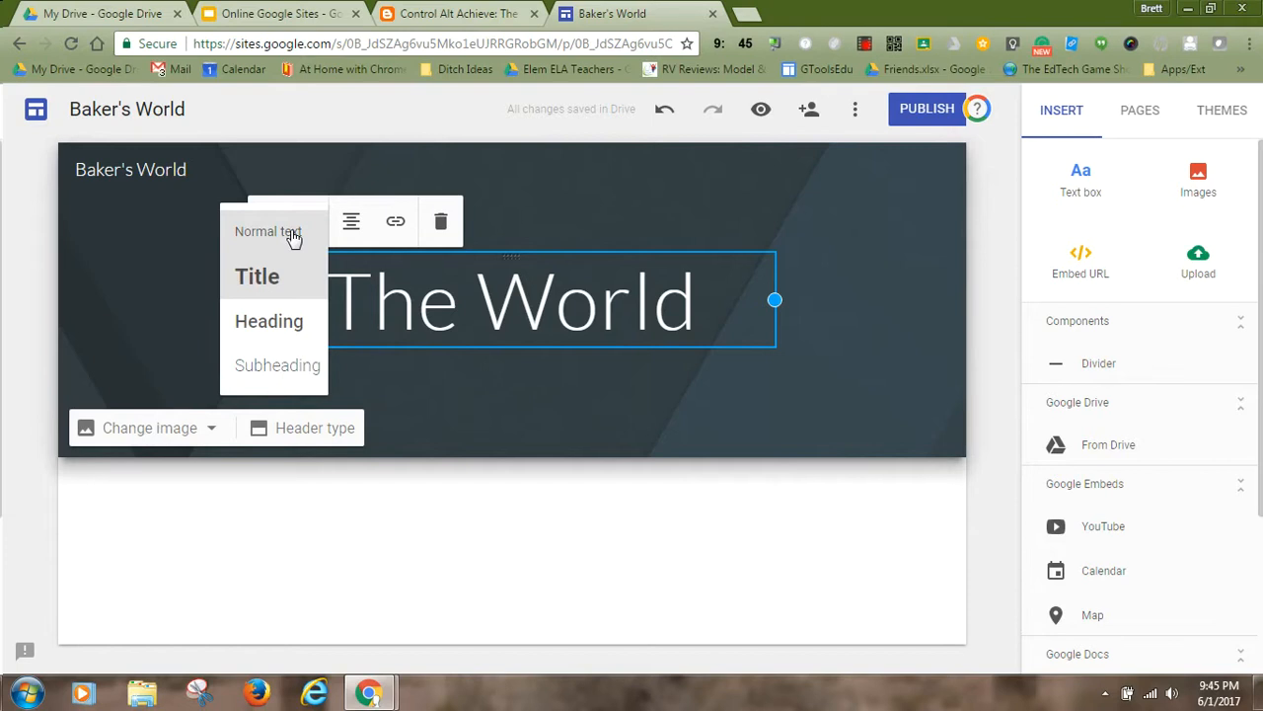
{"action": "left_click", "coordinate": [293, 233]}
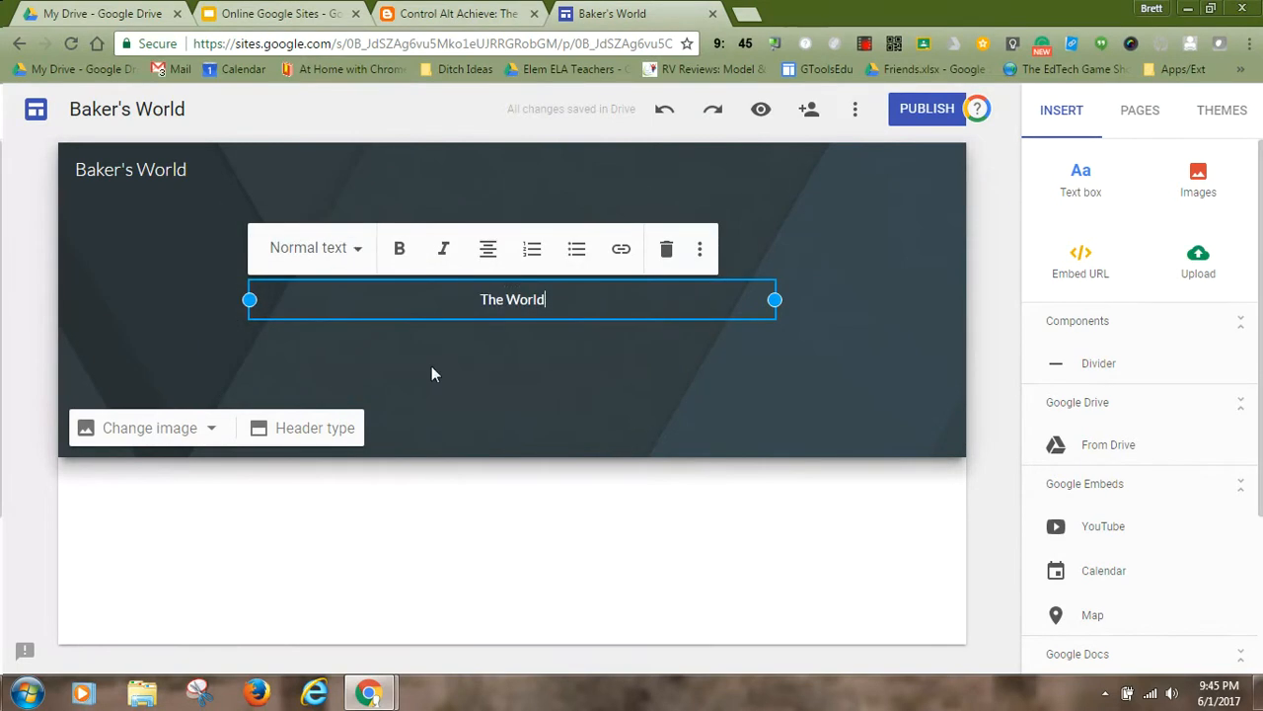
{"action": "left_click", "coordinate": [356, 248]}
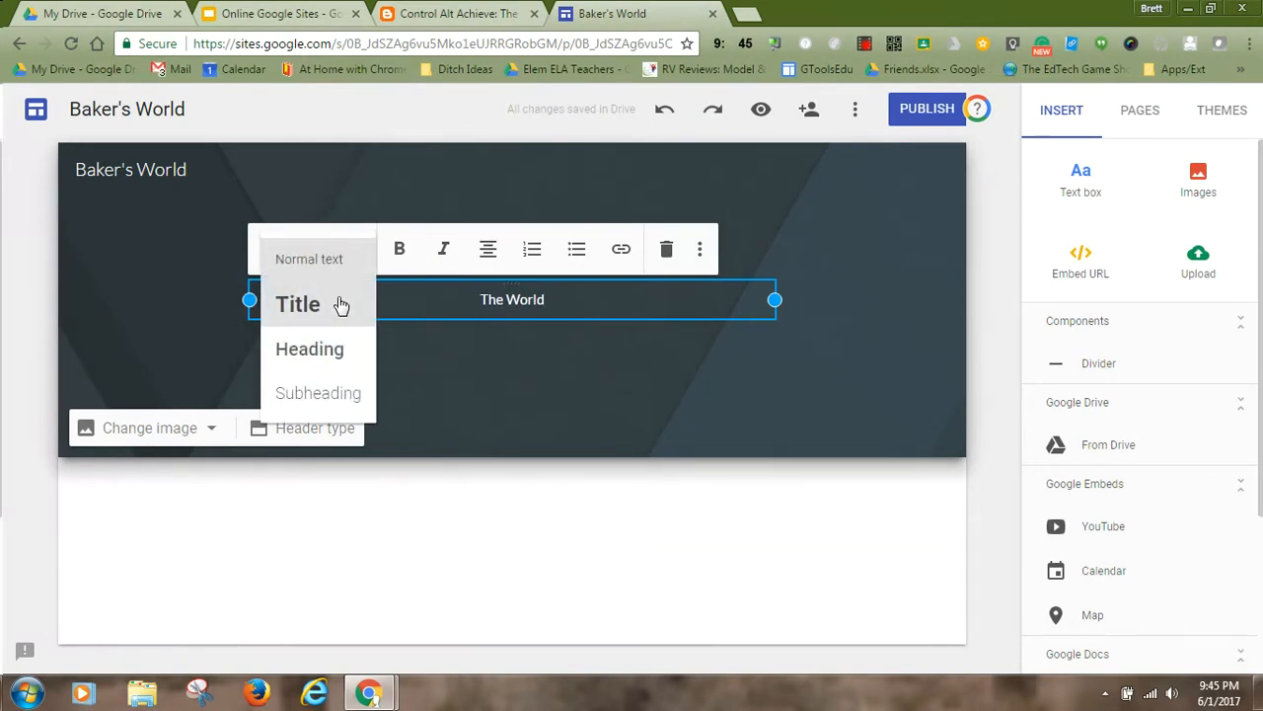
{"action": "left_click", "coordinate": [317, 351]}
{"action": "left_click", "coordinate": [336, 248]}
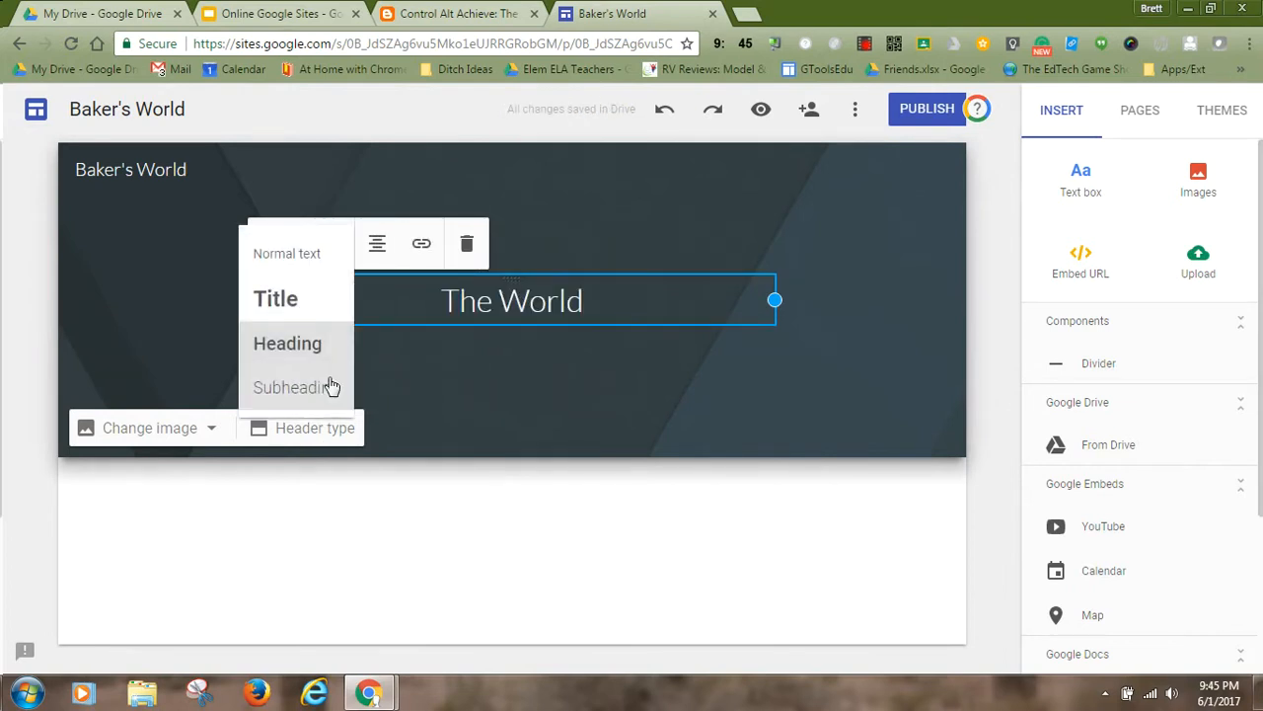
{"action": "left_click", "coordinate": [325, 395]}
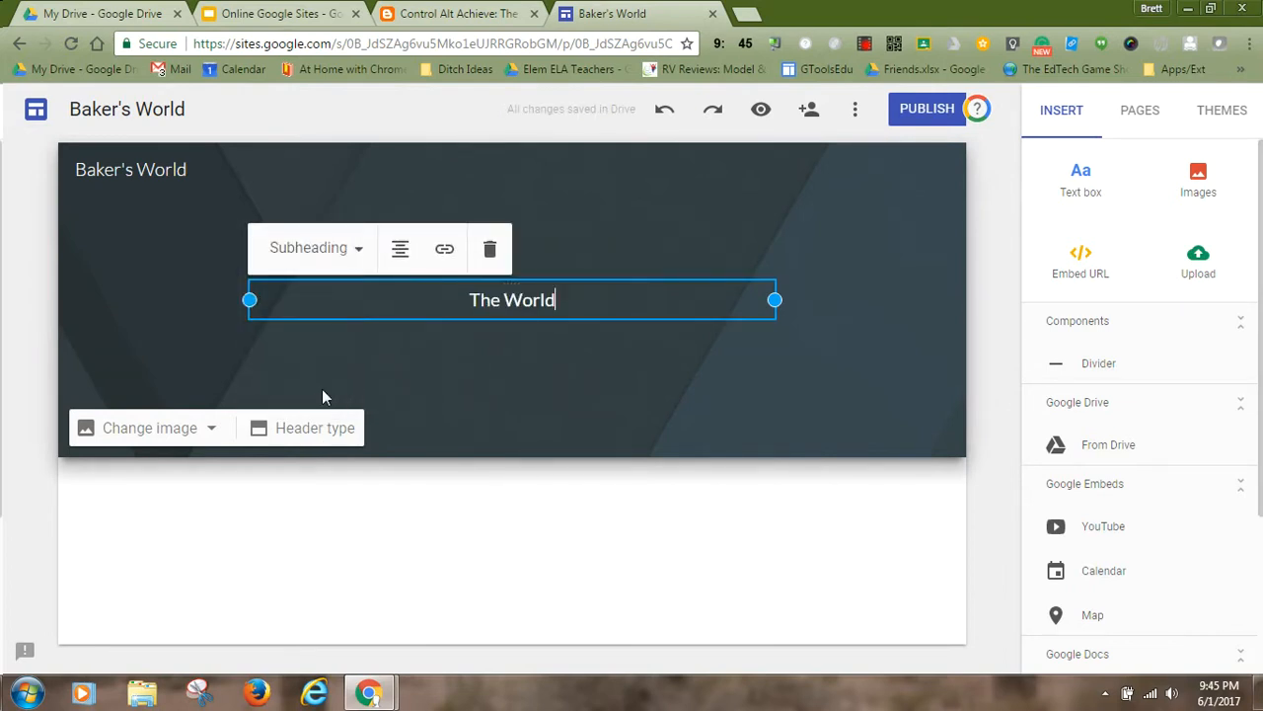
{"action": "left_click", "coordinate": [358, 253]}
{"action": "left_click", "coordinate": [313, 304]}
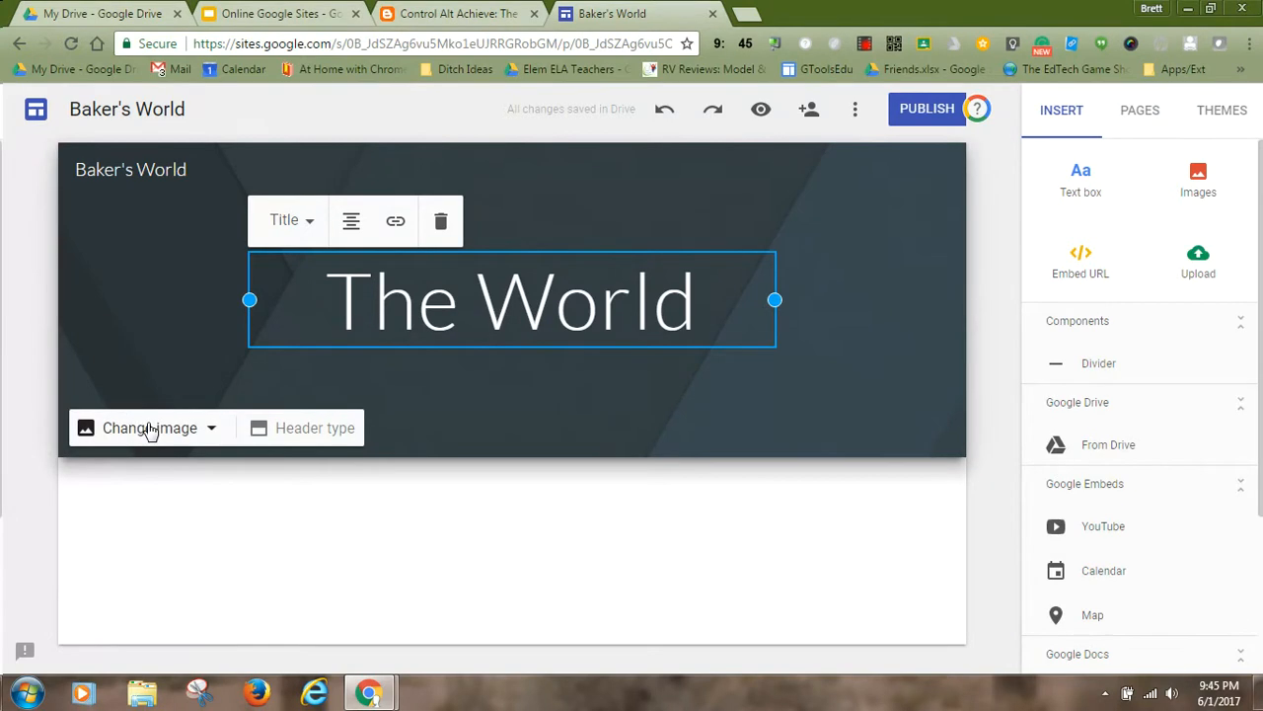
Try the Title only and Large banner header types, and return the header to Banner.
{"action": "left_click", "coordinate": [306, 434]}
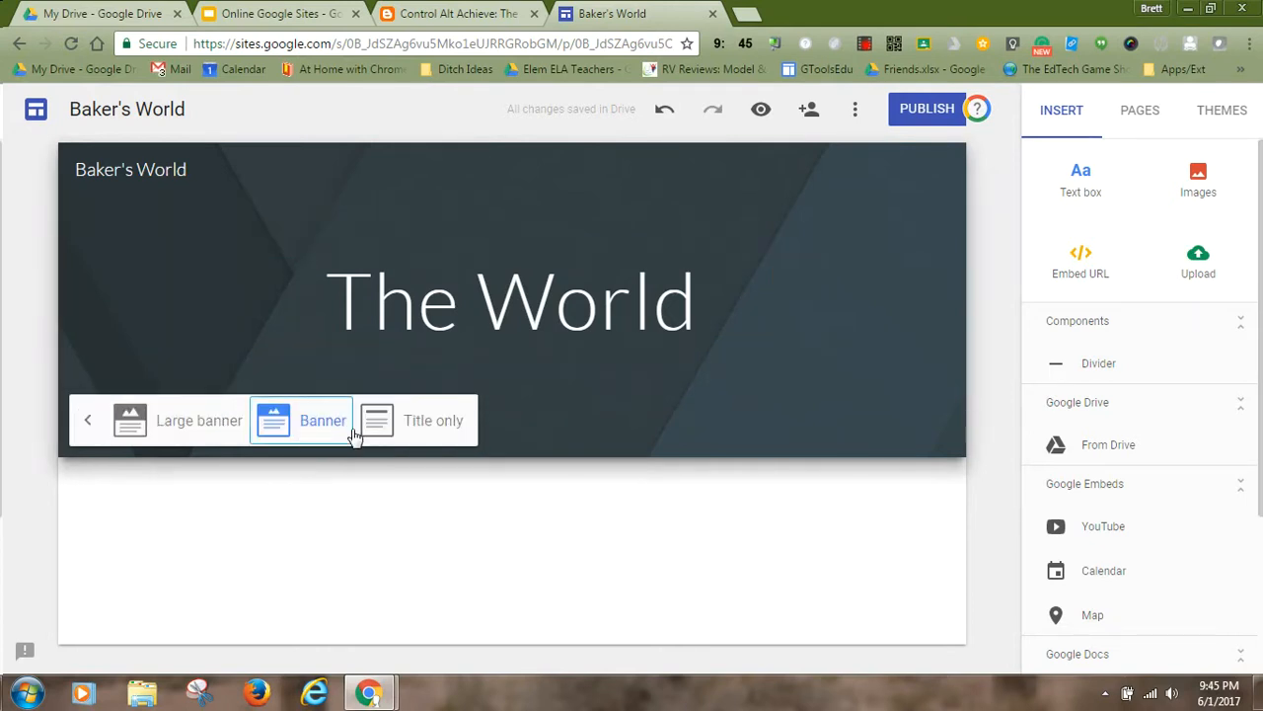
{"action": "left_click", "coordinate": [418, 426]}
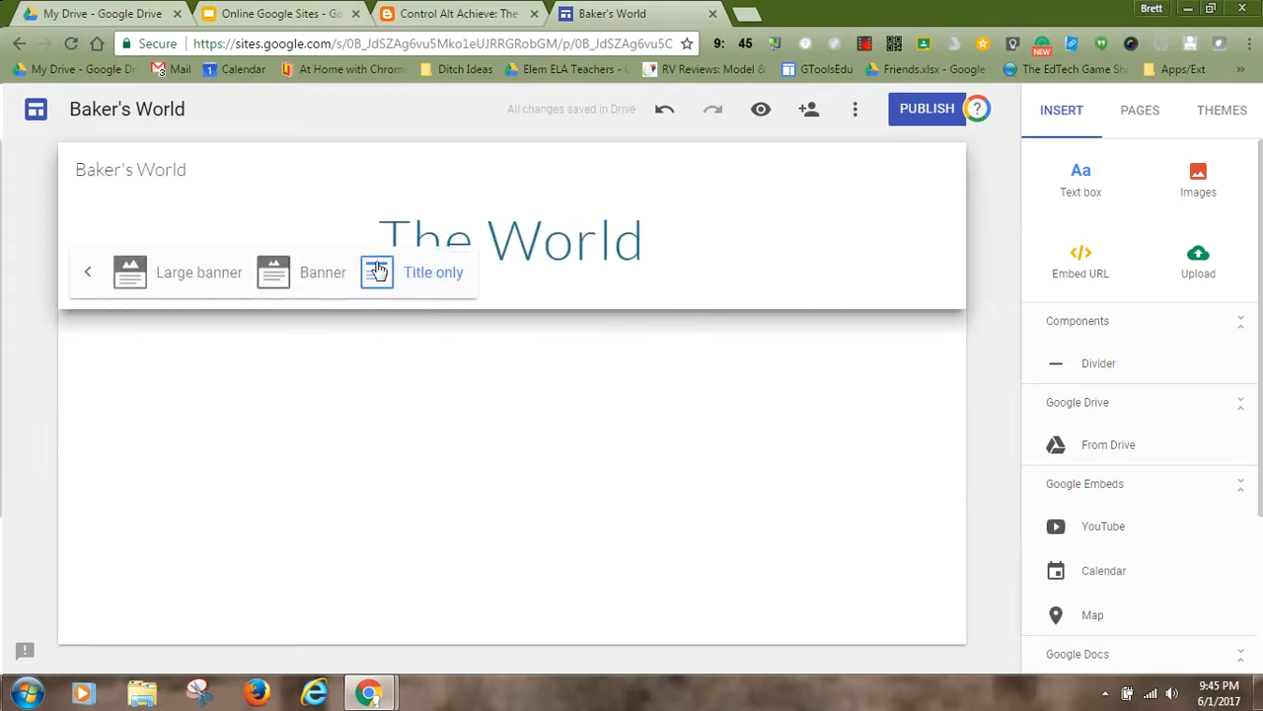
{"action": "left_click", "coordinate": [314, 276]}
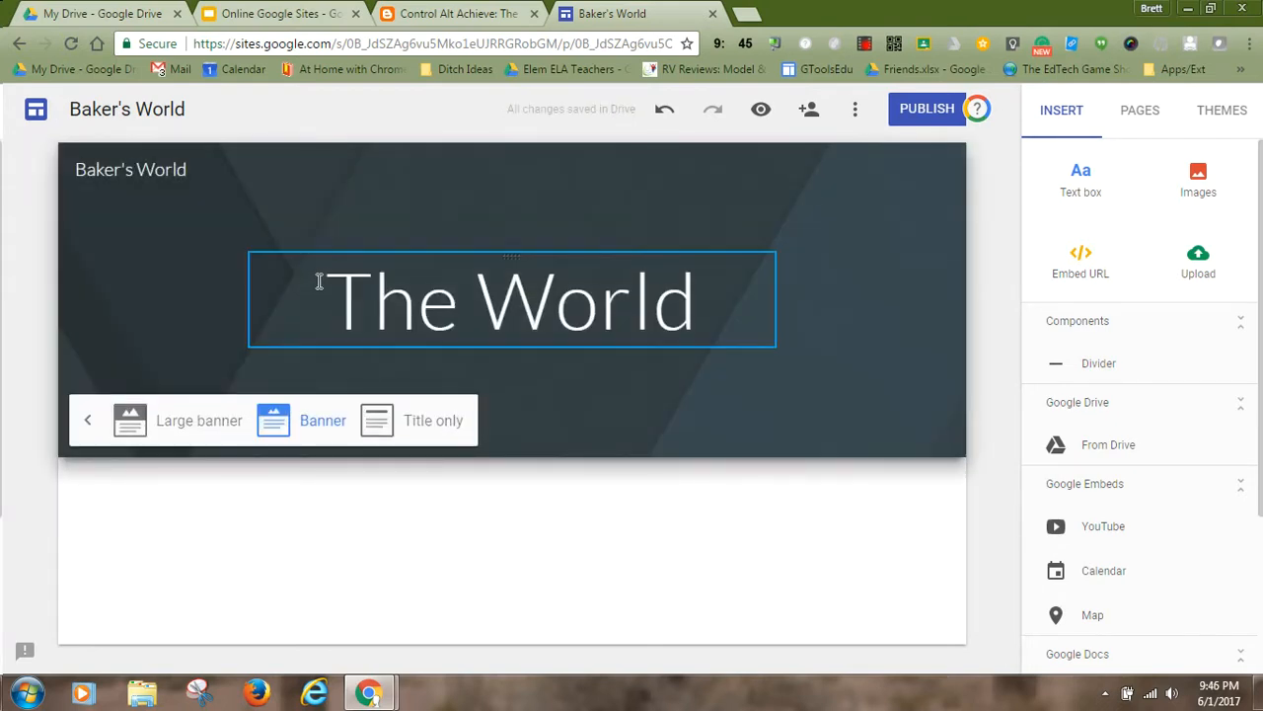
{"action": "left_click", "coordinate": [199, 426]}
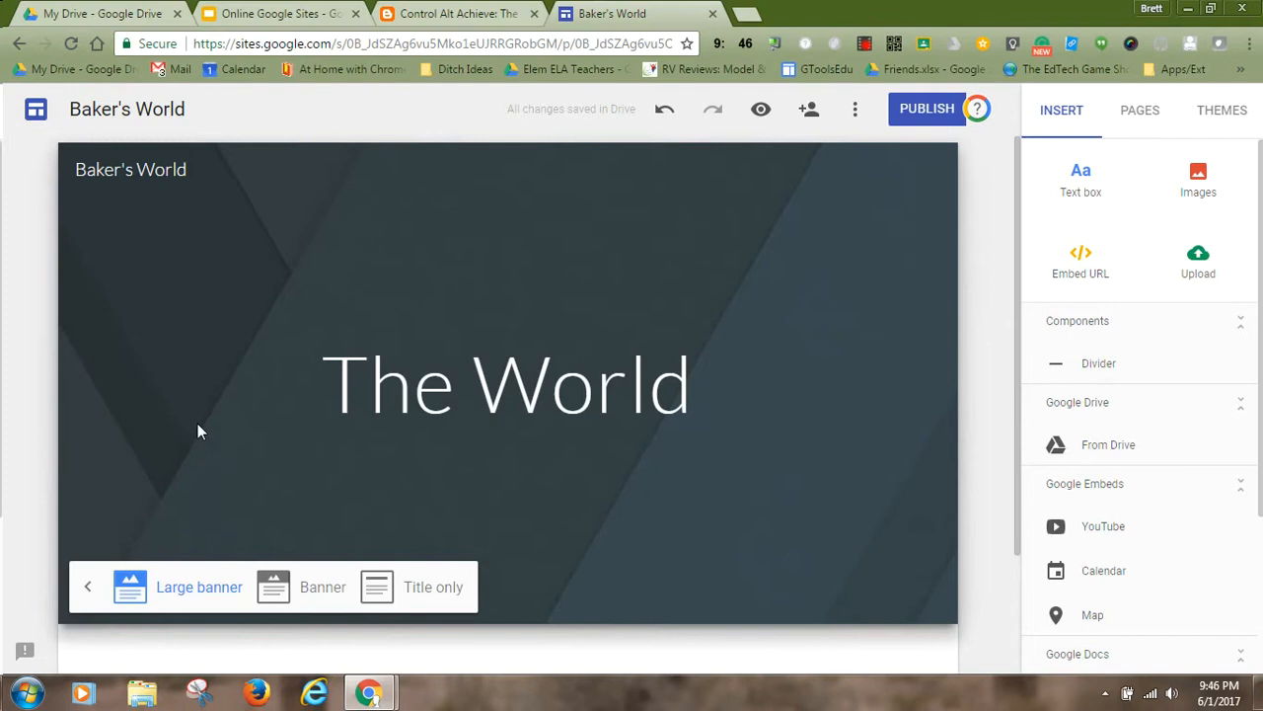
{"action": "left_click", "coordinate": [326, 588]}
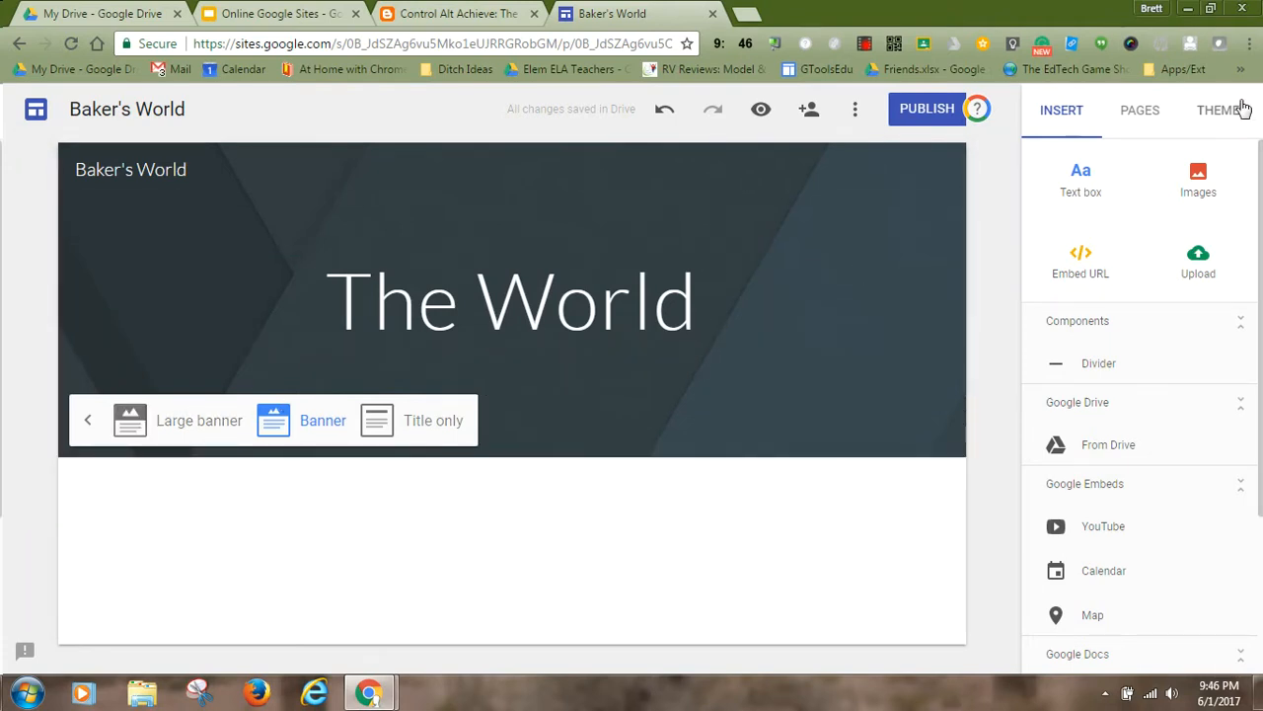
Apply the Impression theme to the site.
{"action": "left_click", "coordinate": [1218, 116]}
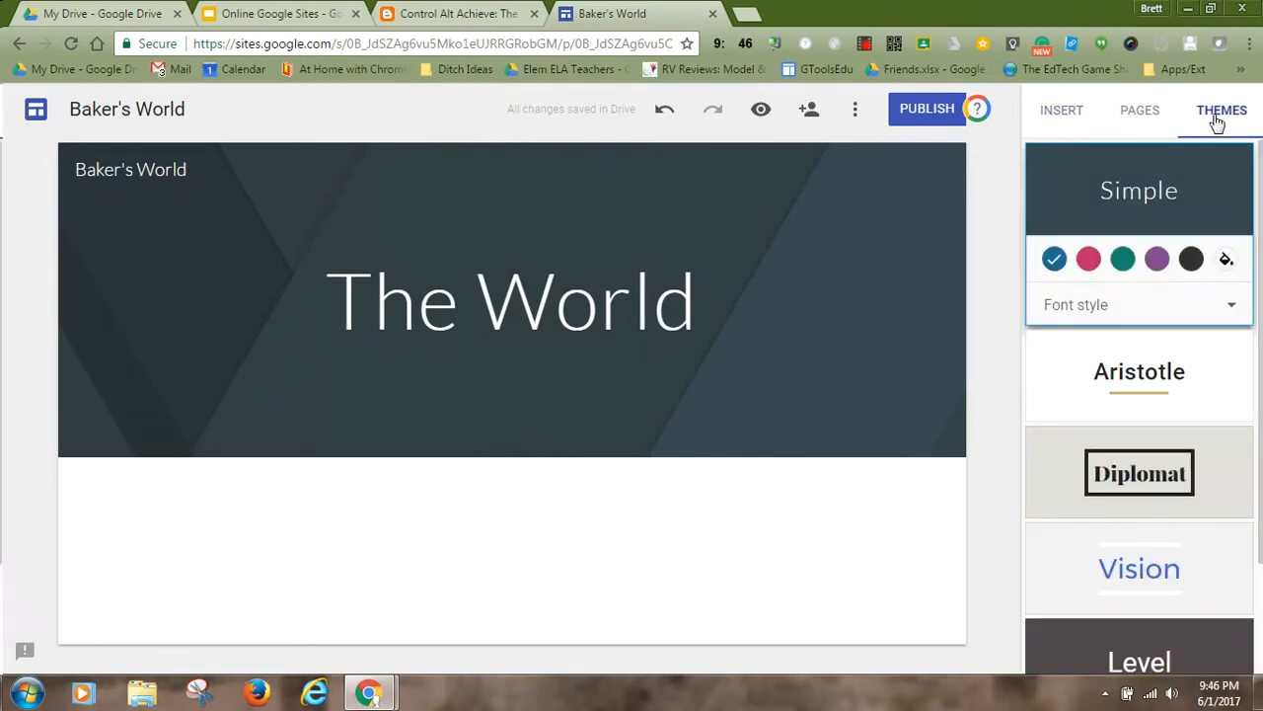
{"action": "scroll", "coordinate": [1121, 273], "scroll_direction": "down", "scroll_amount": 2}
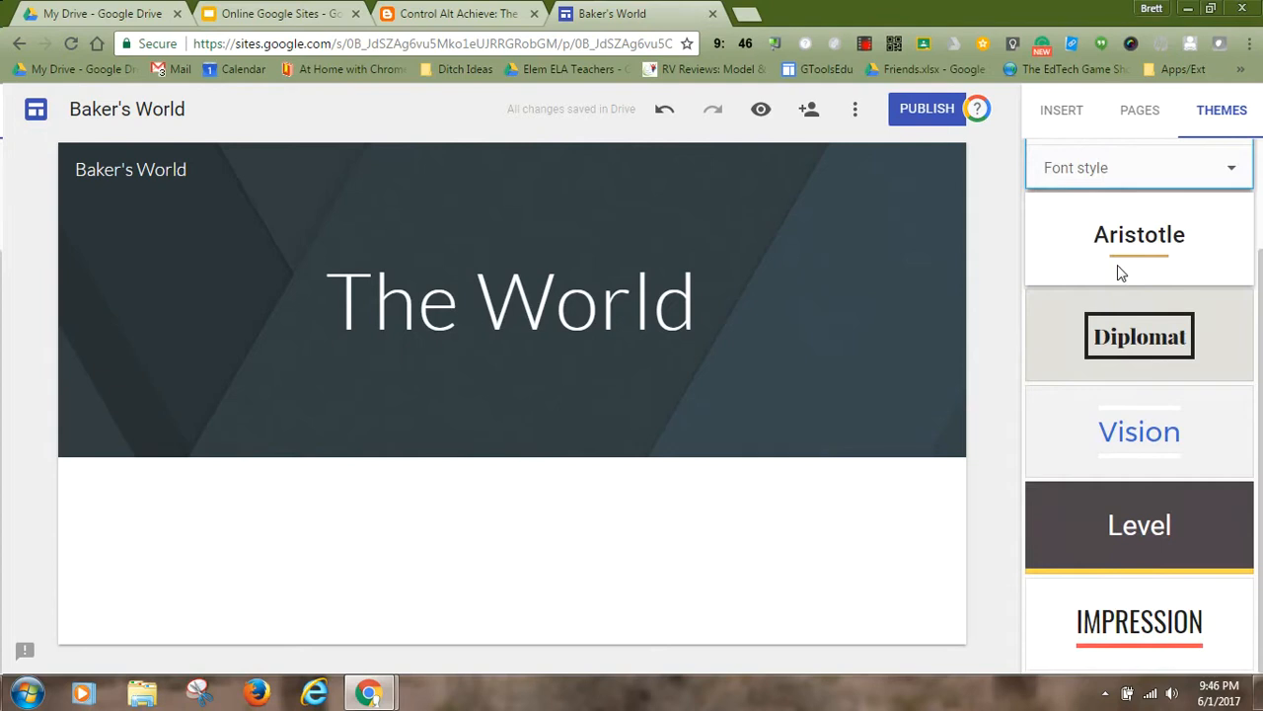
{"action": "left_click", "coordinate": [1106, 628]}
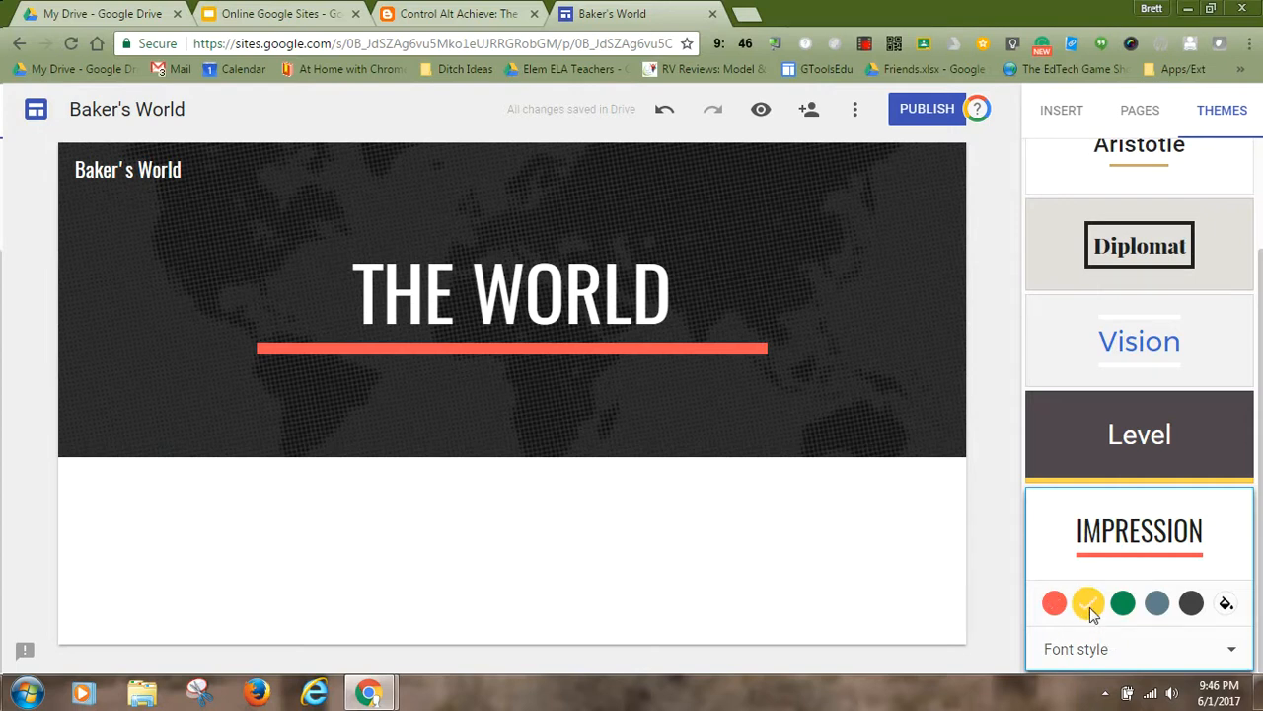
Try other accent colors of the Impression theme, including yellow and green, and set it back to red.
{"action": "left_click", "coordinate": [1088, 605]}
{"action": "left_click", "coordinate": [1122, 604]}
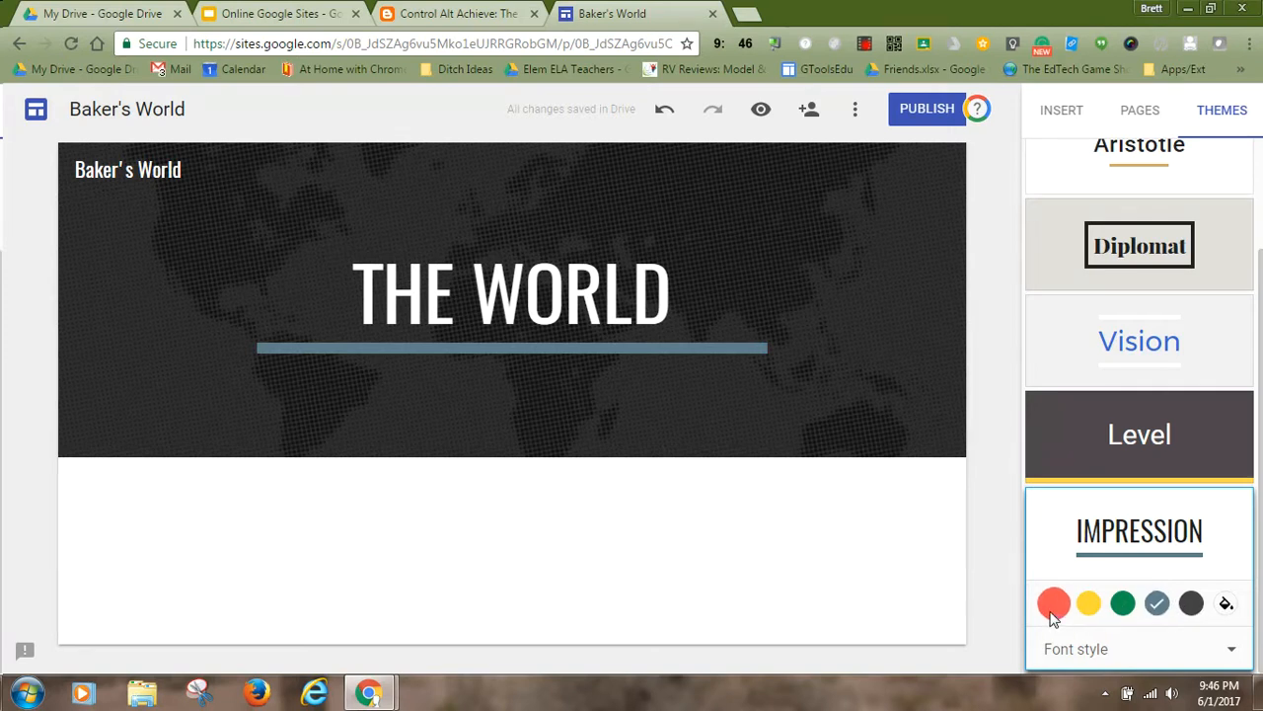
{"action": "left_click", "coordinate": [1054, 604]}
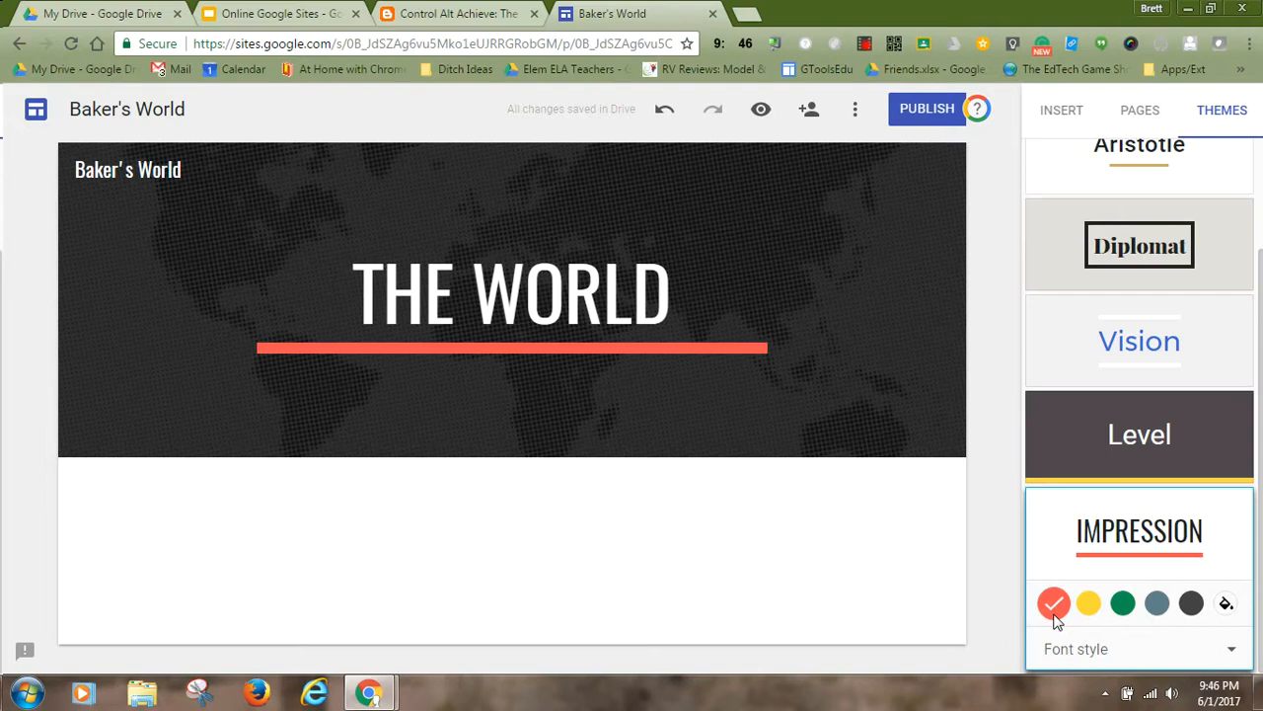
Look through the font styles offered for the Impression theme.
{"action": "left_click", "coordinate": [1234, 651]}
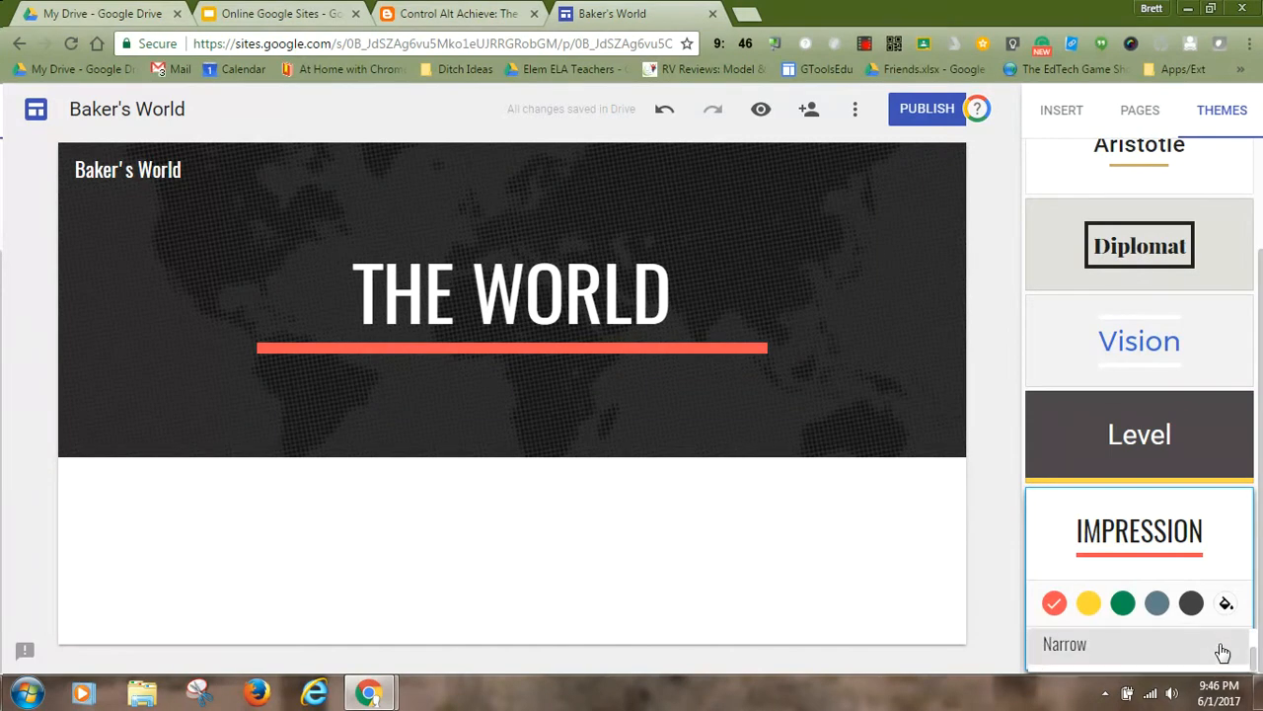
{"action": "scroll", "coordinate": [1137, 665], "scroll_direction": "up", "scroll_amount": 2}
{"action": "scroll", "coordinate": [1137, 665], "scroll_direction": "down", "scroll_amount": 2}
{"action": "scroll", "coordinate": [1137, 663], "scroll_direction": "up", "scroll_amount": 1}
{"action": "scroll", "coordinate": [1137, 663], "scroll_direction": "down", "scroll_amount": 1}
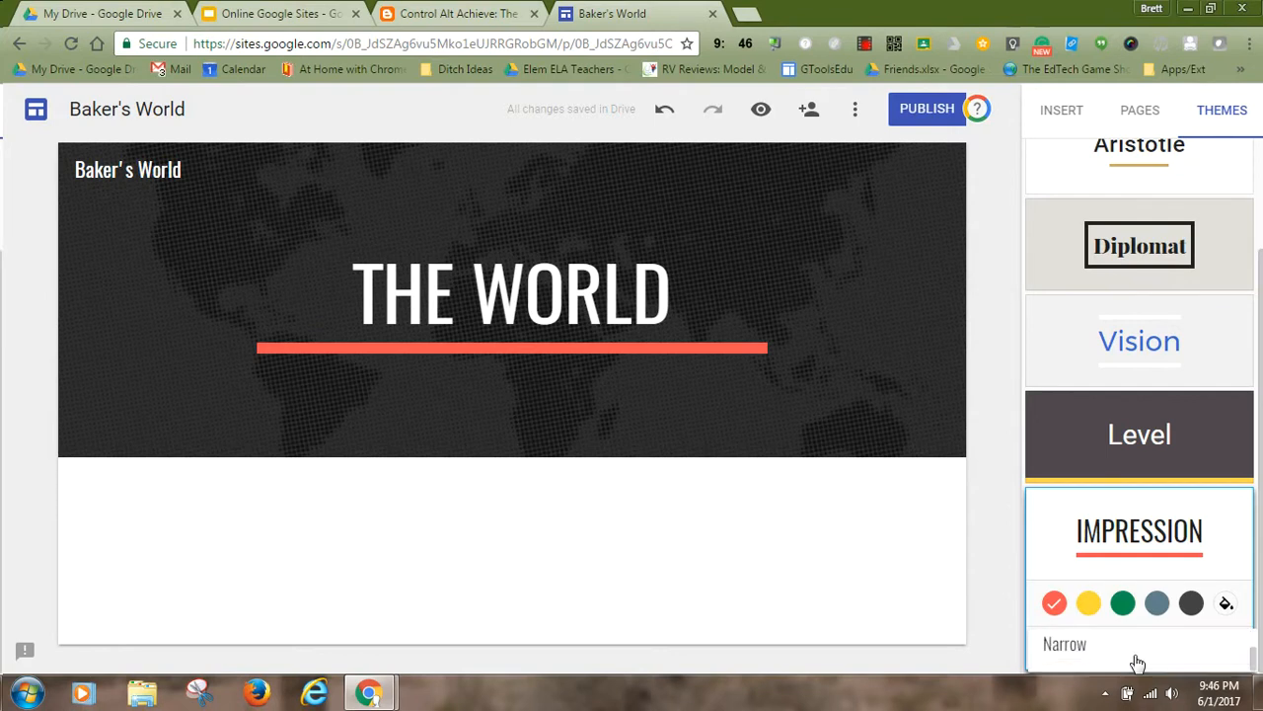
{"action": "scroll", "coordinate": [1137, 663], "scroll_direction": "up", "scroll_amount": 1}
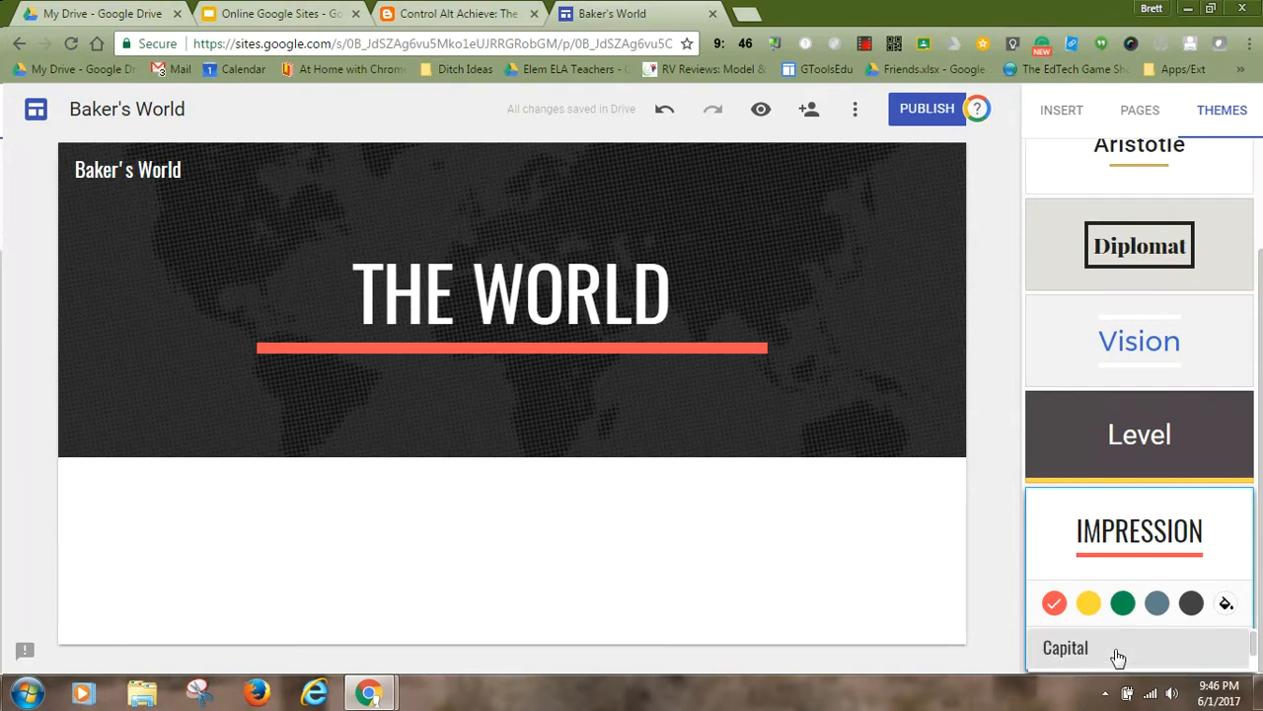
Try the Level theme on the site with the Slab font style.
{"action": "left_click", "coordinate": [1135, 437]}
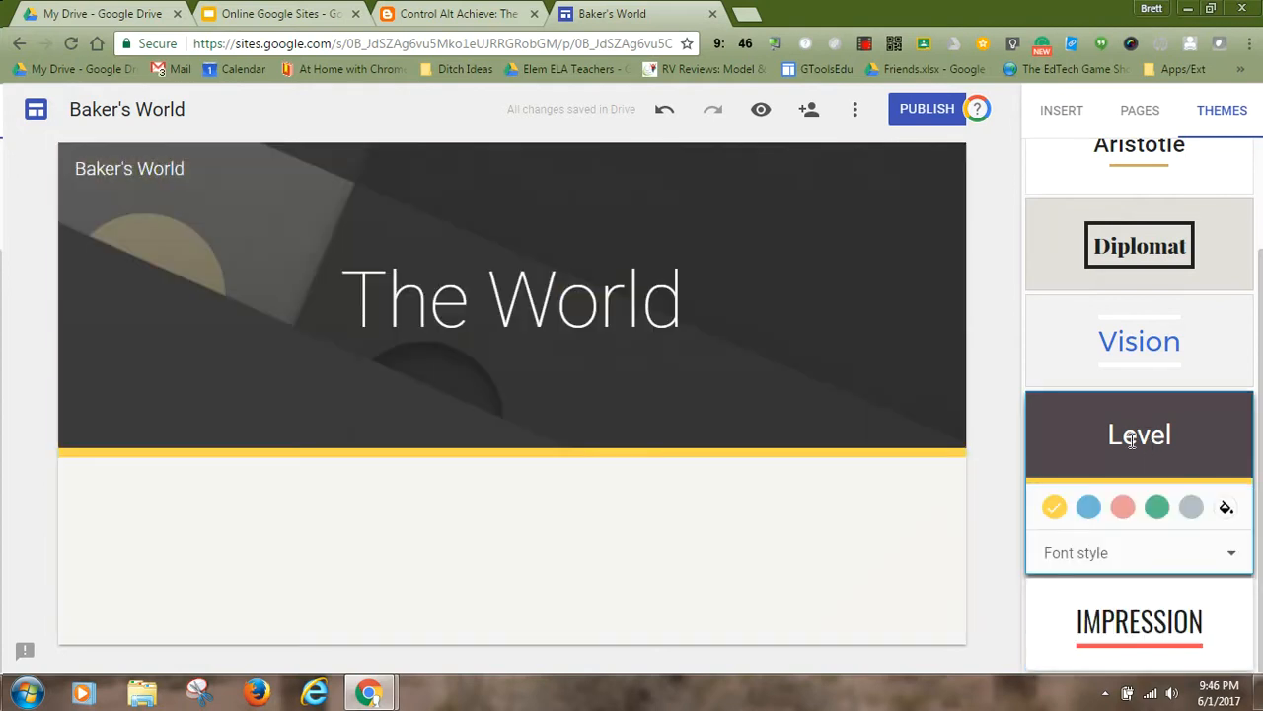
{"action": "left_click", "coordinate": [1098, 556]}
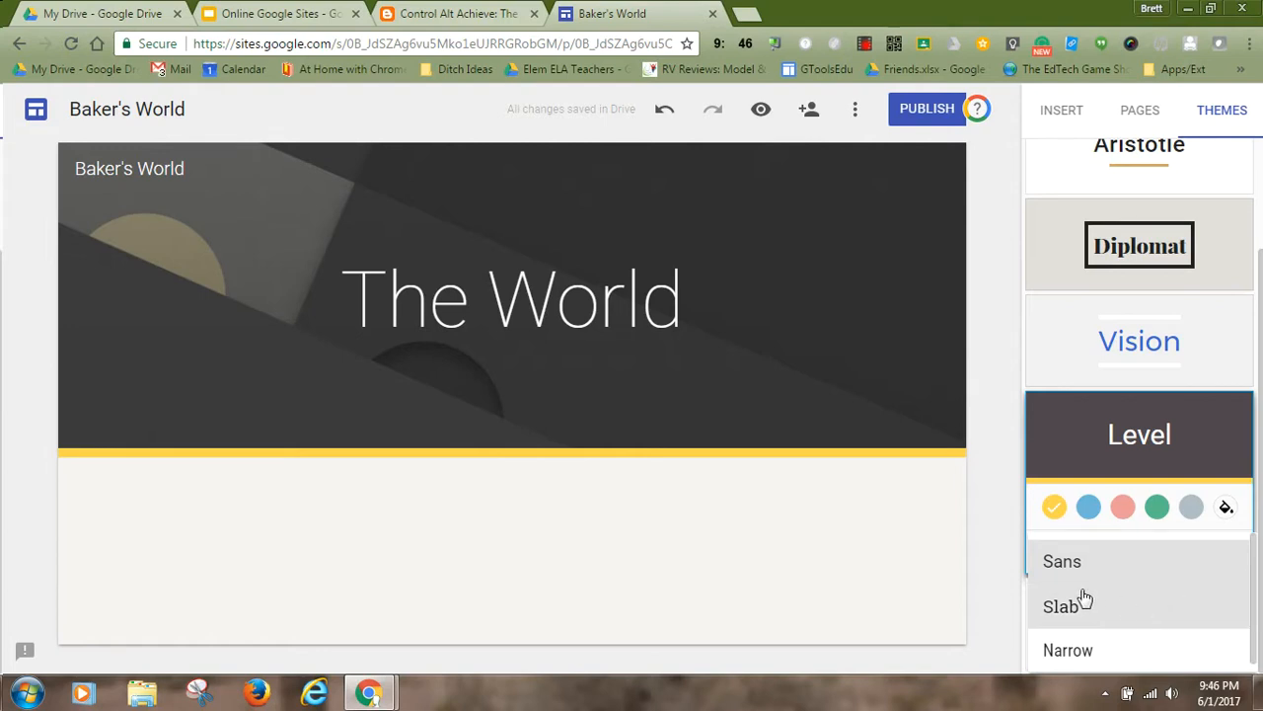
{"action": "left_click", "coordinate": [1067, 616]}
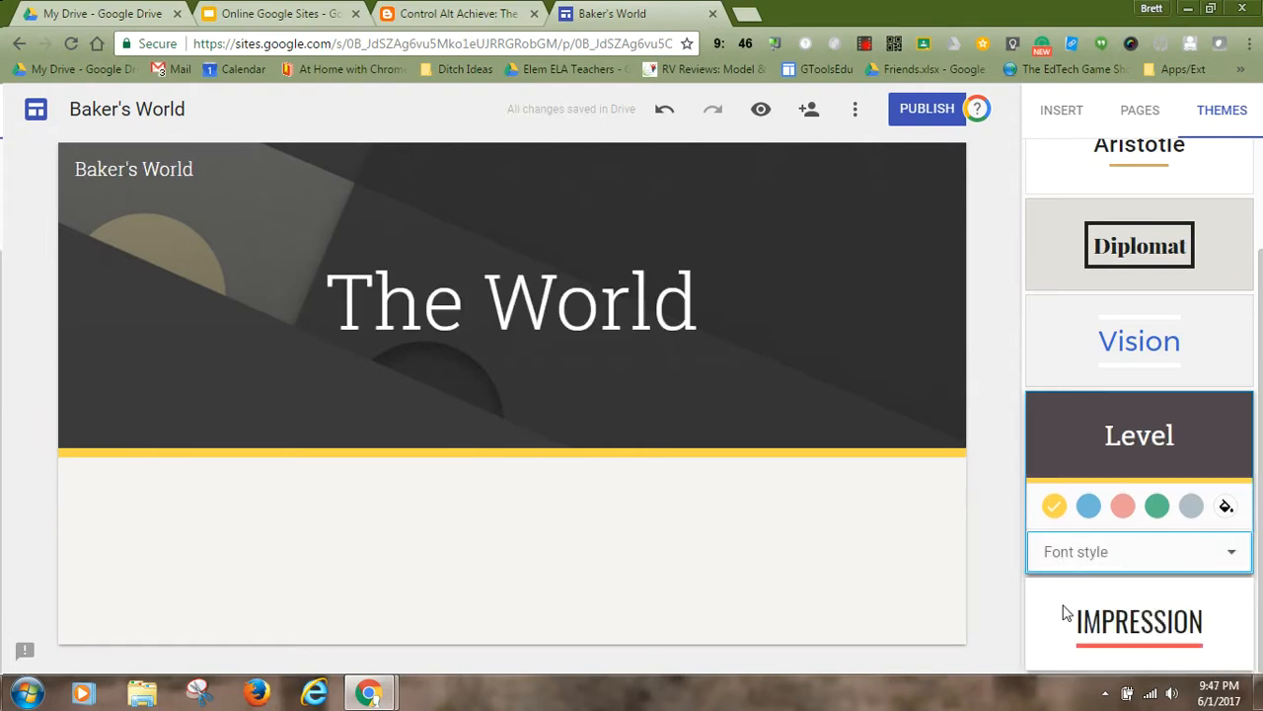
Apply the Vision theme to the site and try its pink, purple, green and blue-gray accent colors.
{"action": "left_click", "coordinate": [1133, 334]}
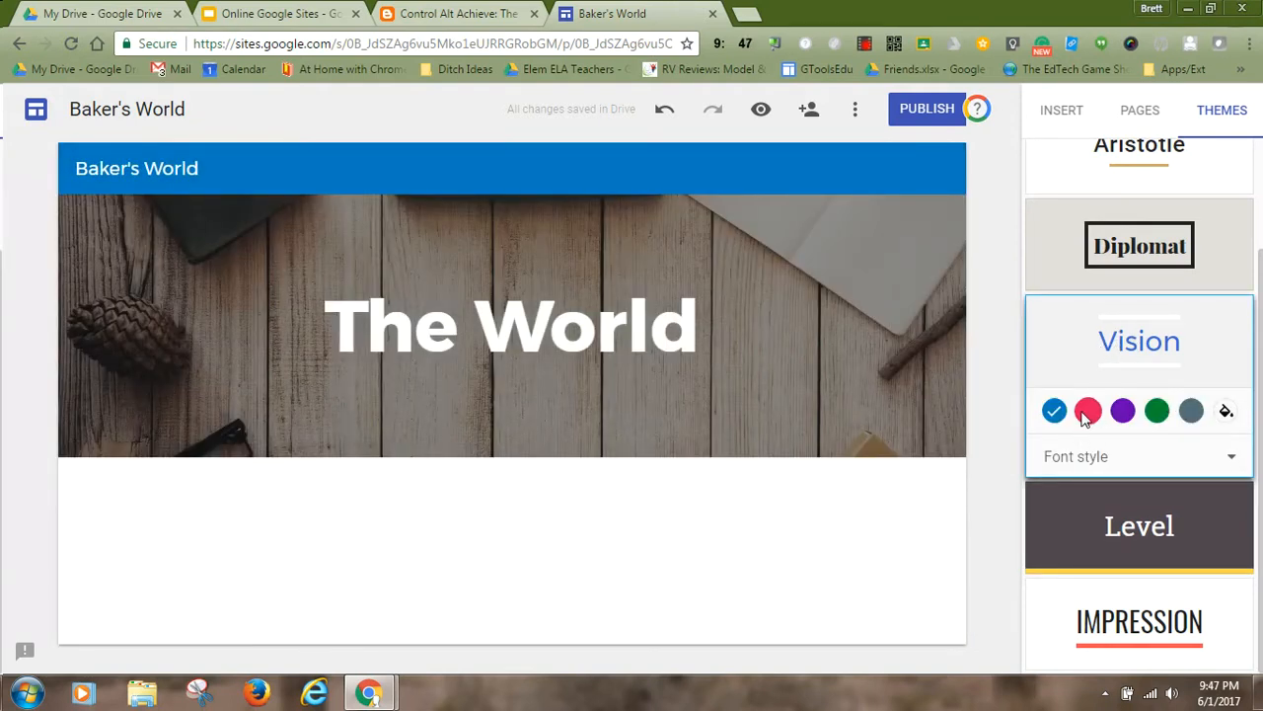
{"action": "left_click", "coordinate": [1086, 414]}
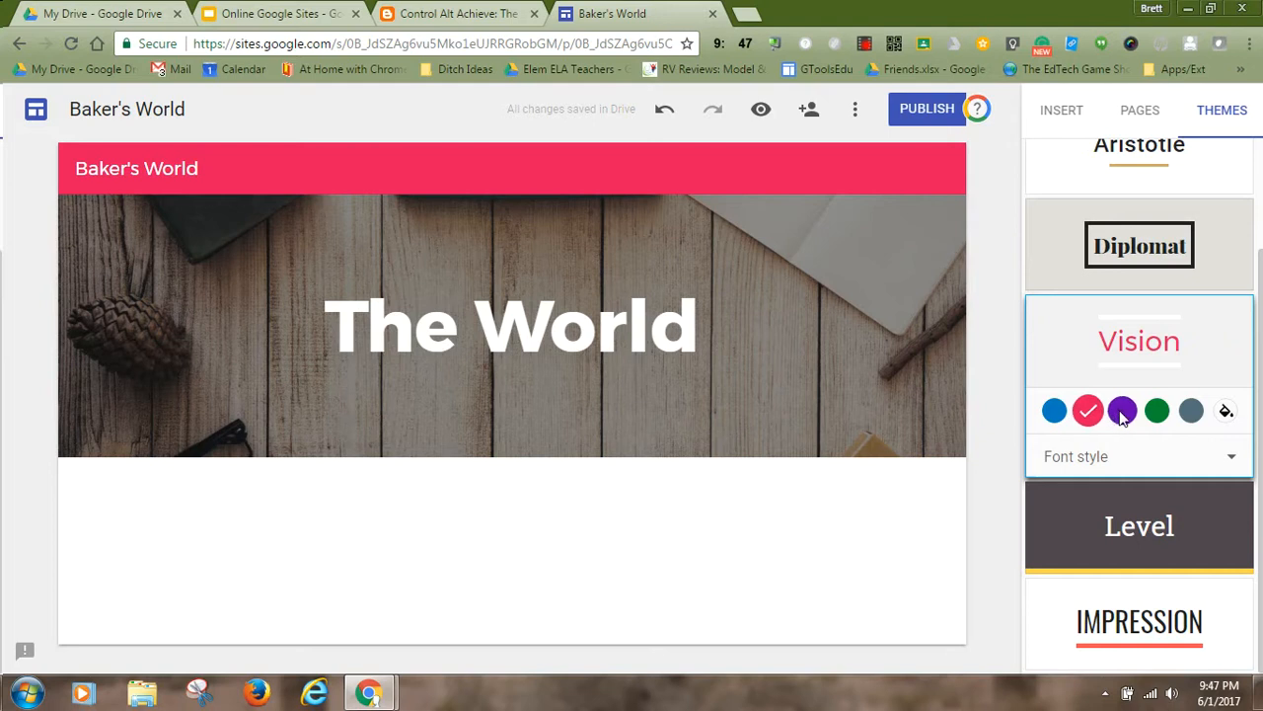
{"action": "left_click", "coordinate": [1122, 412]}
{"action": "left_click", "coordinate": [1158, 414]}
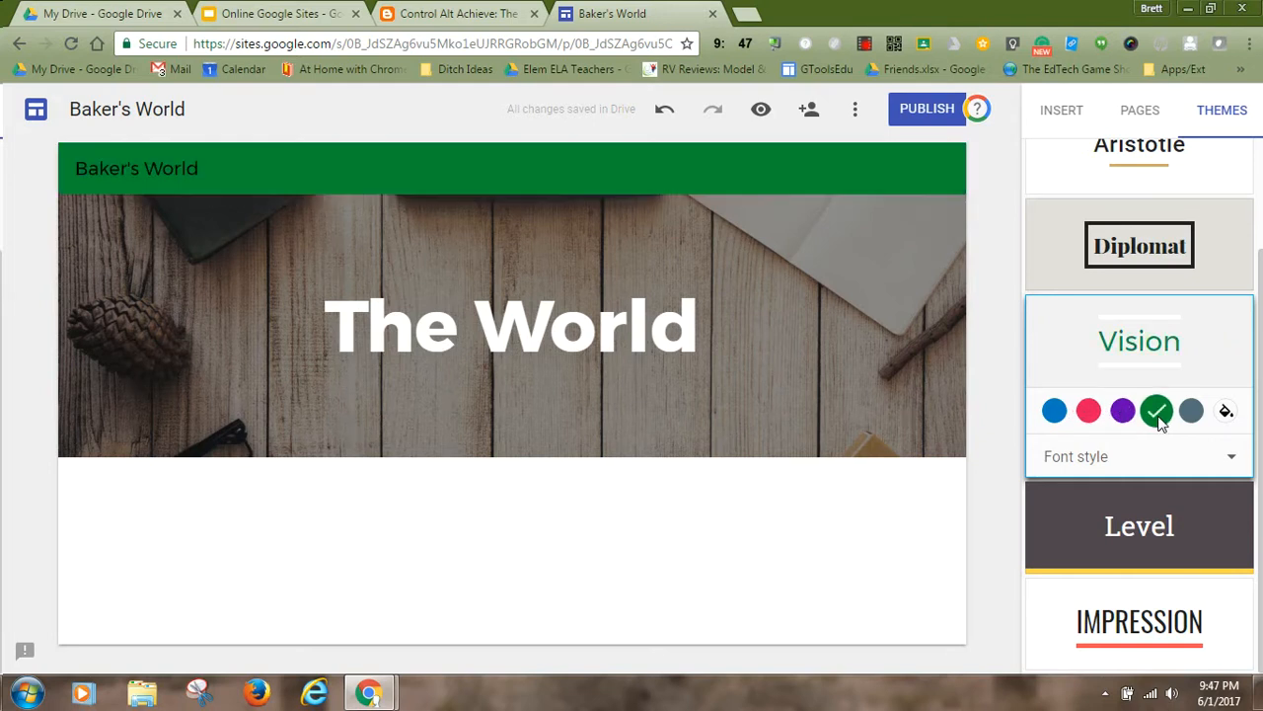
{"action": "left_click", "coordinate": [1183, 417]}
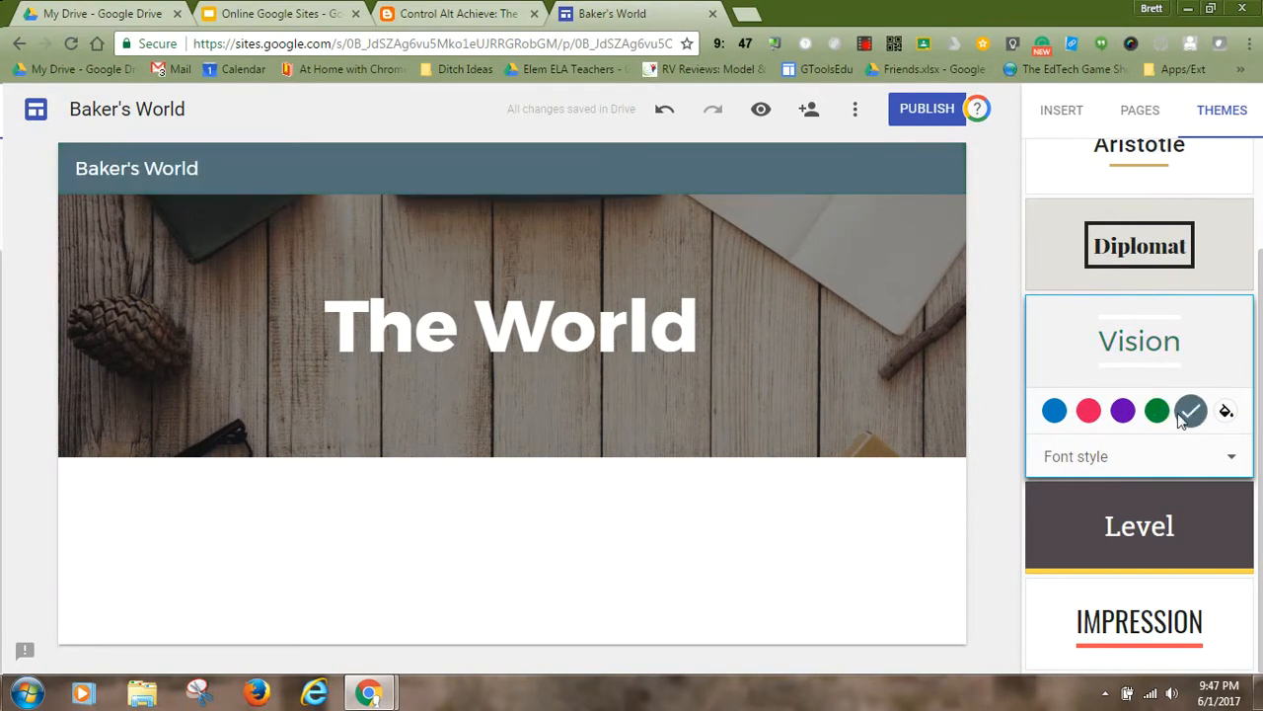
Set the Vision theme's font style to Modern, try the pink accent color again, and set the accent color to blue.
{"action": "left_click", "coordinate": [1091, 457]}
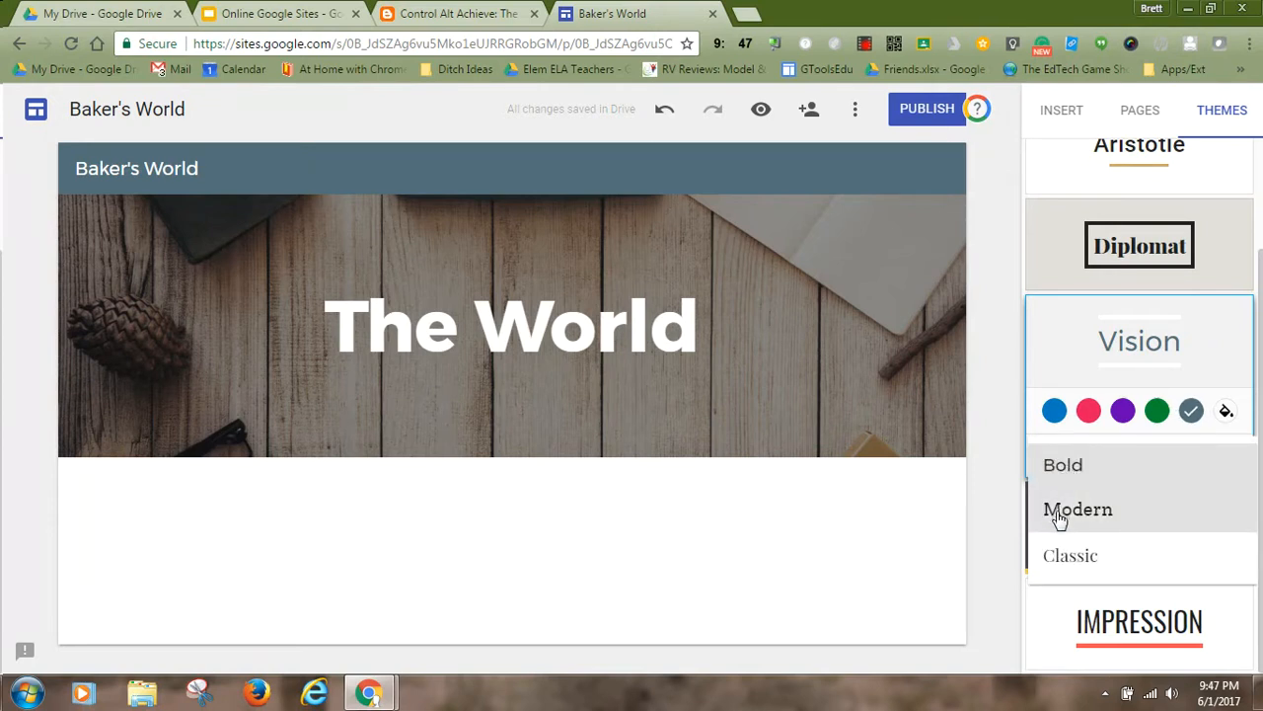
{"action": "left_click", "coordinate": [1057, 510]}
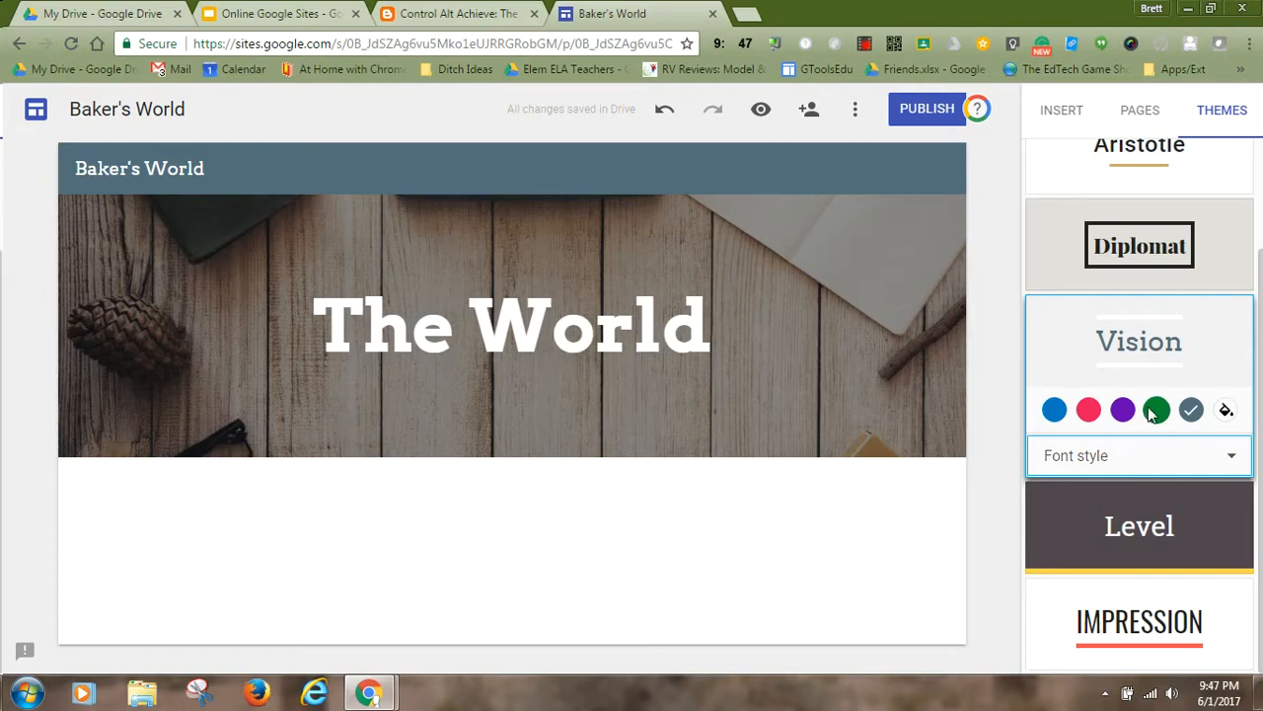
{"action": "mouse_move", "coordinate": [220, 293]}
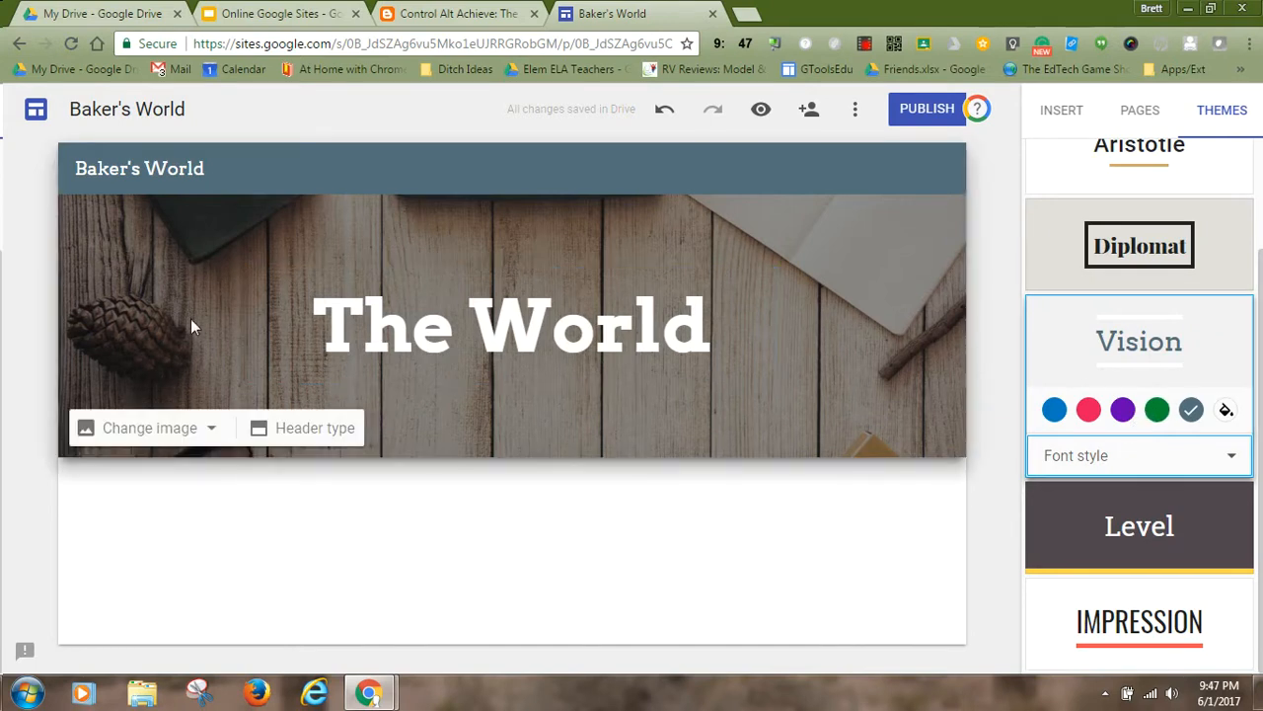
{"action": "left_click", "coordinate": [1085, 415]}
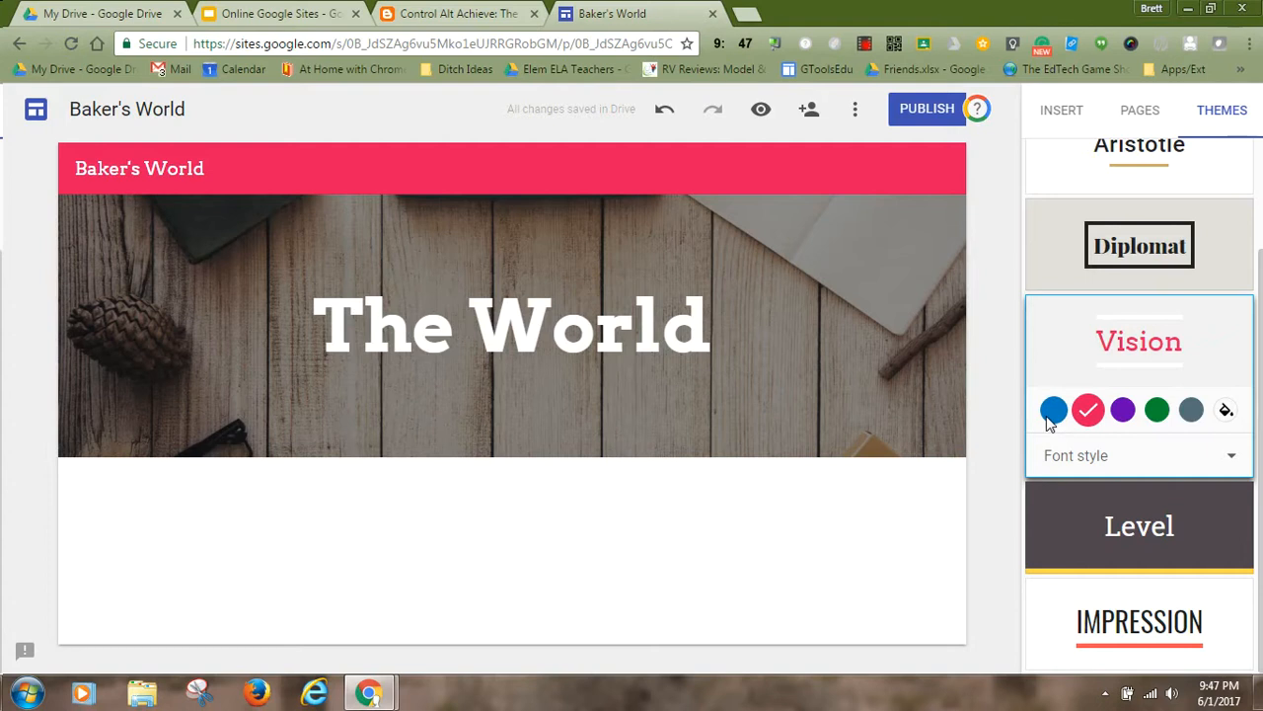
{"action": "left_click", "coordinate": [1052, 414]}
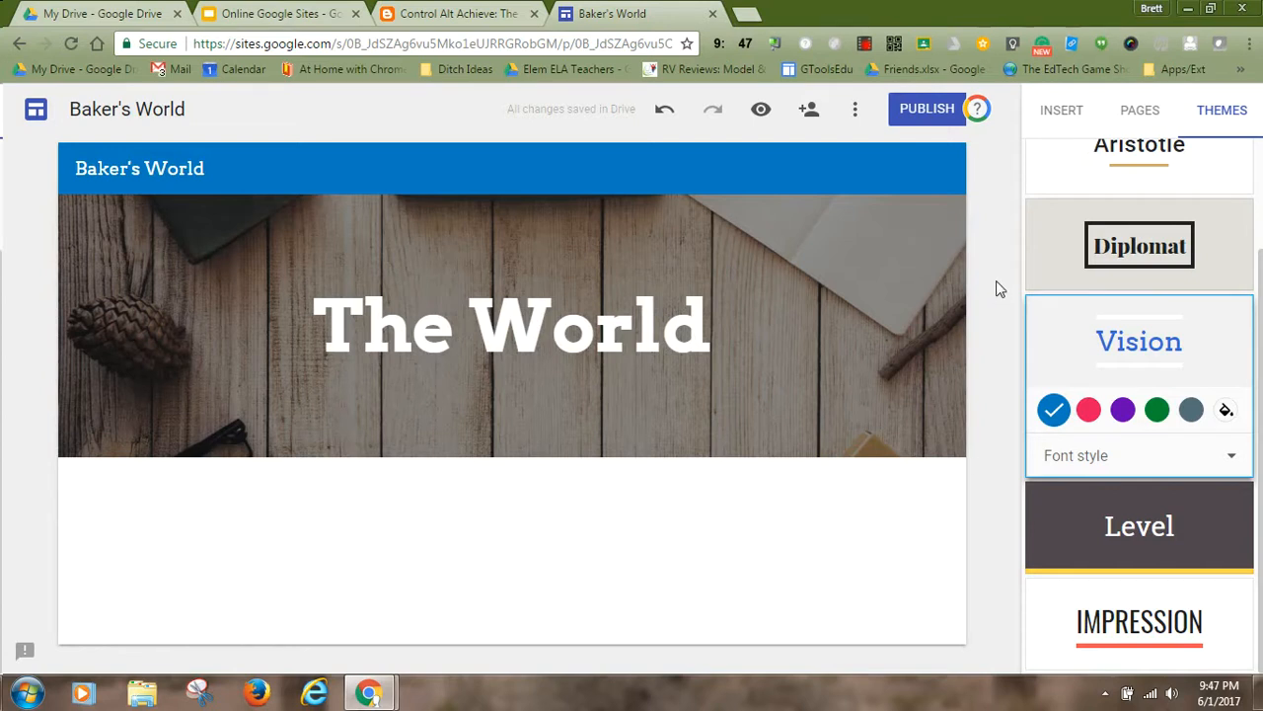
Replace the header image with the gallery picture of teal ocean waves on a sandy beach.
{"action": "mouse_move", "coordinate": [378, 404]}
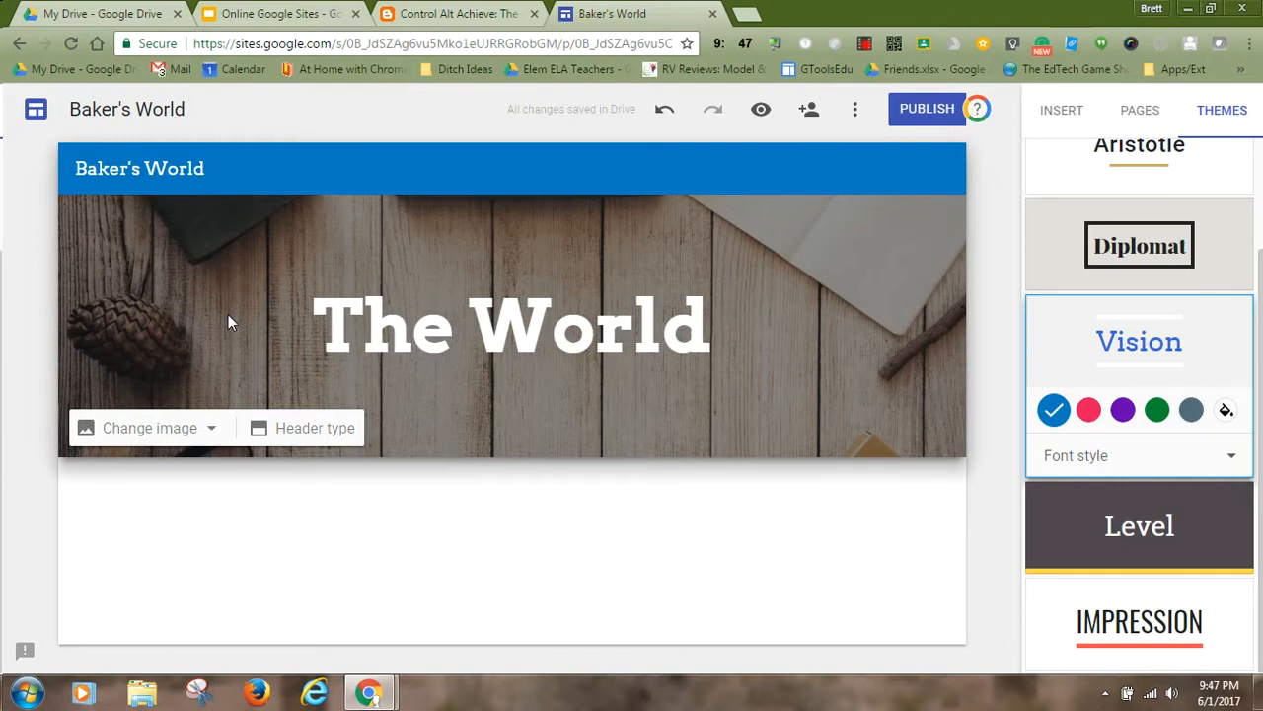
{"action": "left_click", "coordinate": [197, 432]}
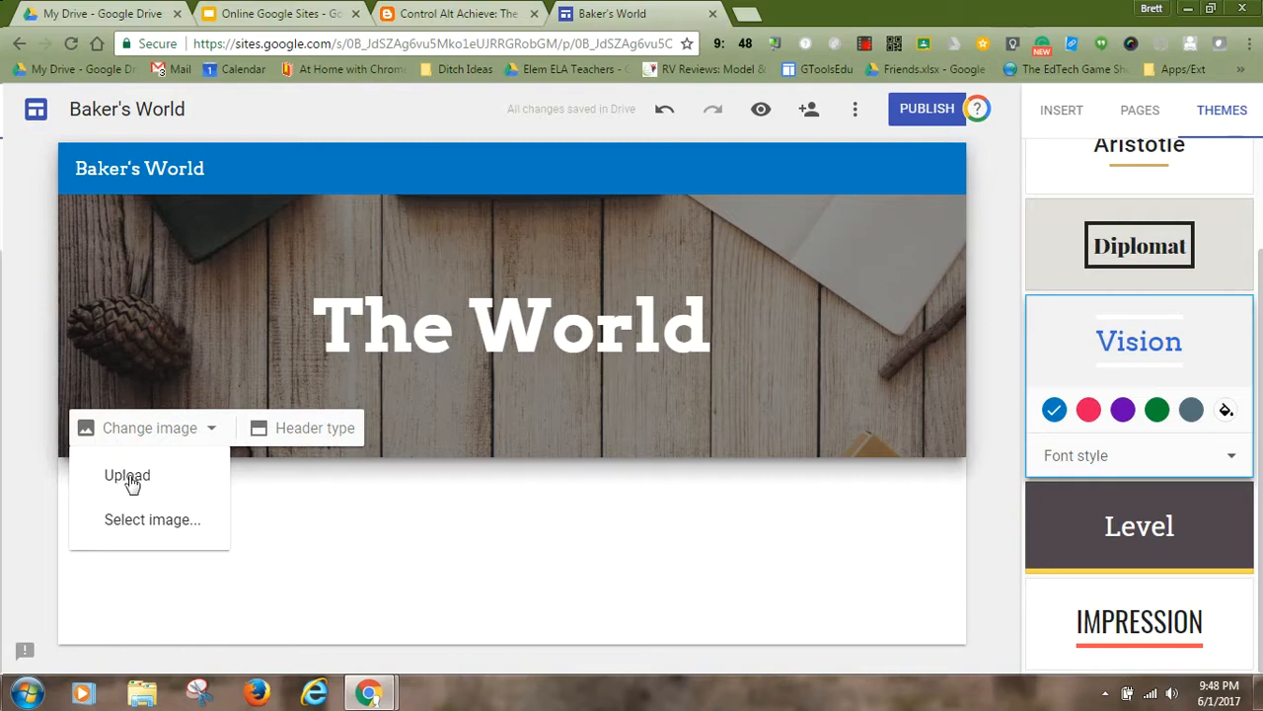
{"action": "left_click", "coordinate": [150, 523]}
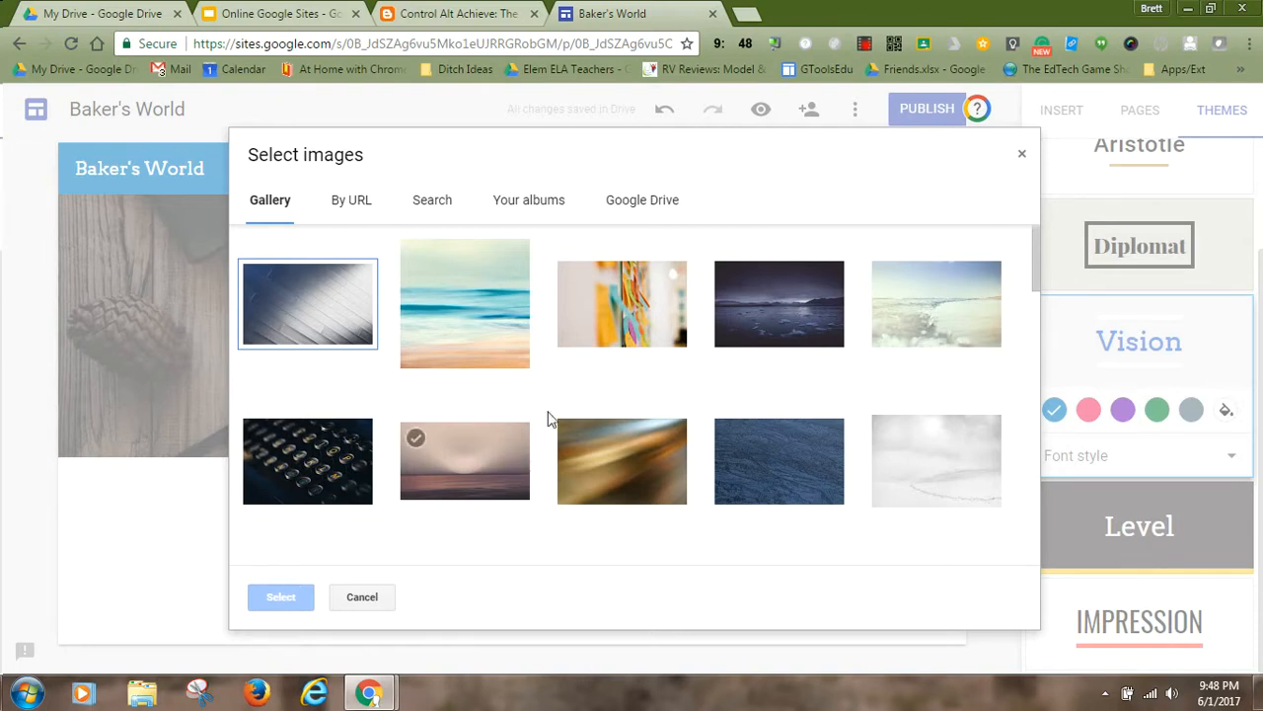
{"action": "left_click", "coordinate": [454, 339]}
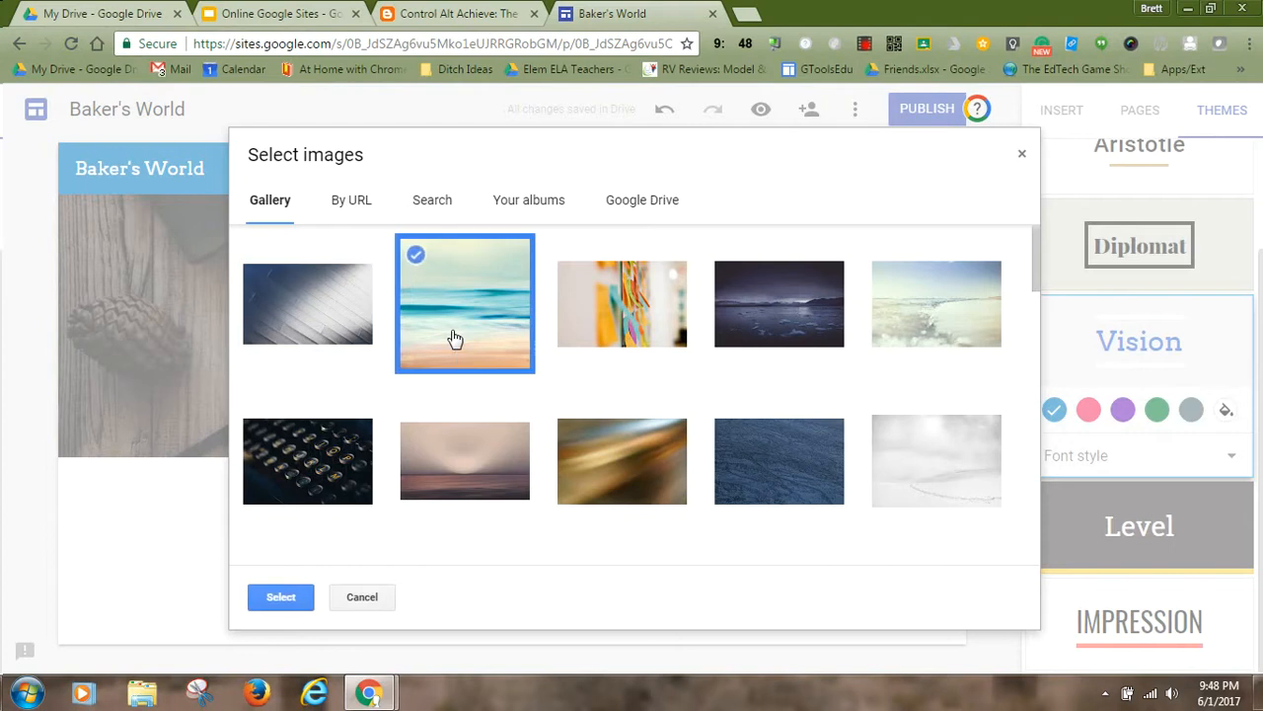
{"action": "left_click", "coordinate": [281, 597]}
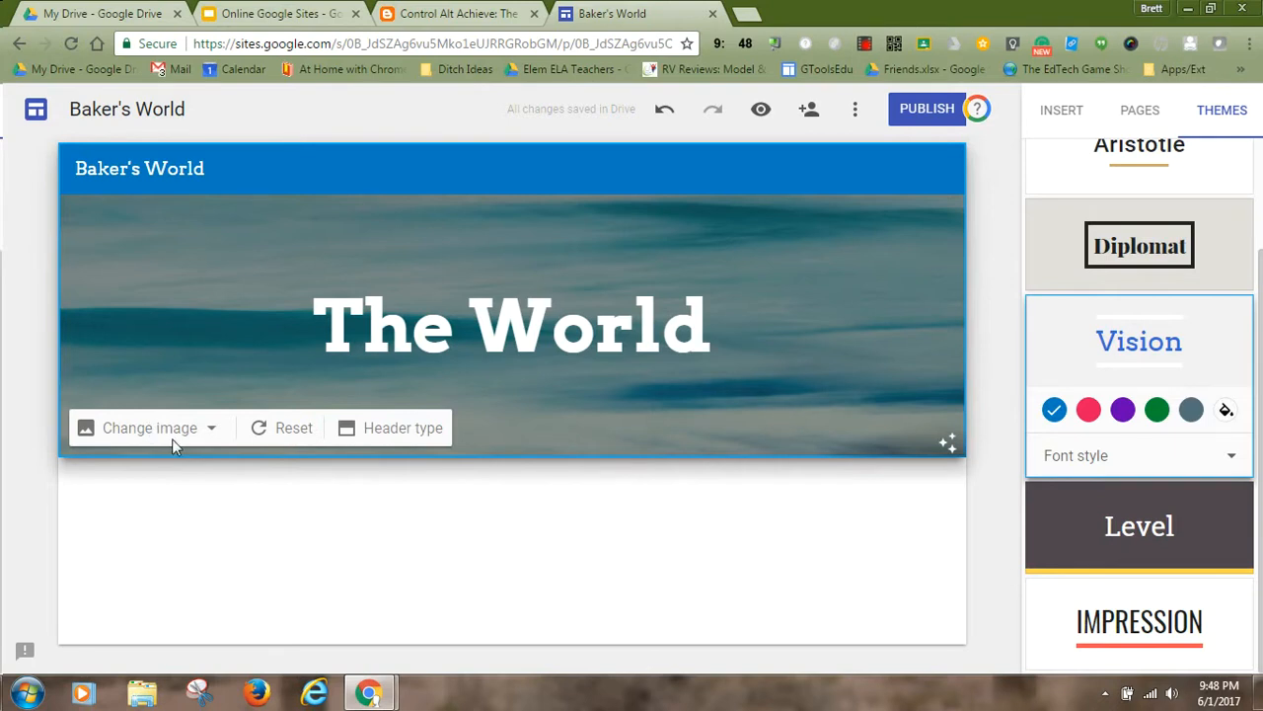
Change the header image to World Header.jpg from the 17-18 School Year folder inside Images for PD in Google Drive.
{"action": "left_click", "coordinate": [210, 429]}
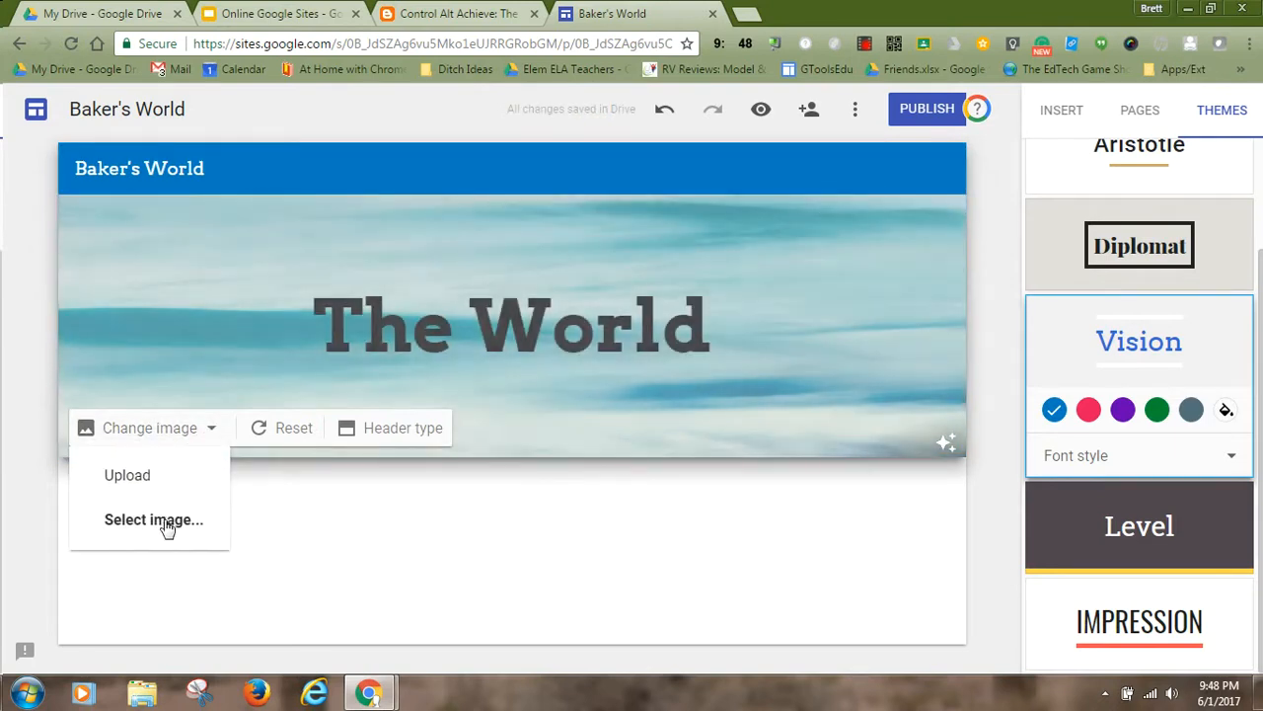
{"action": "left_click", "coordinate": [153, 519]}
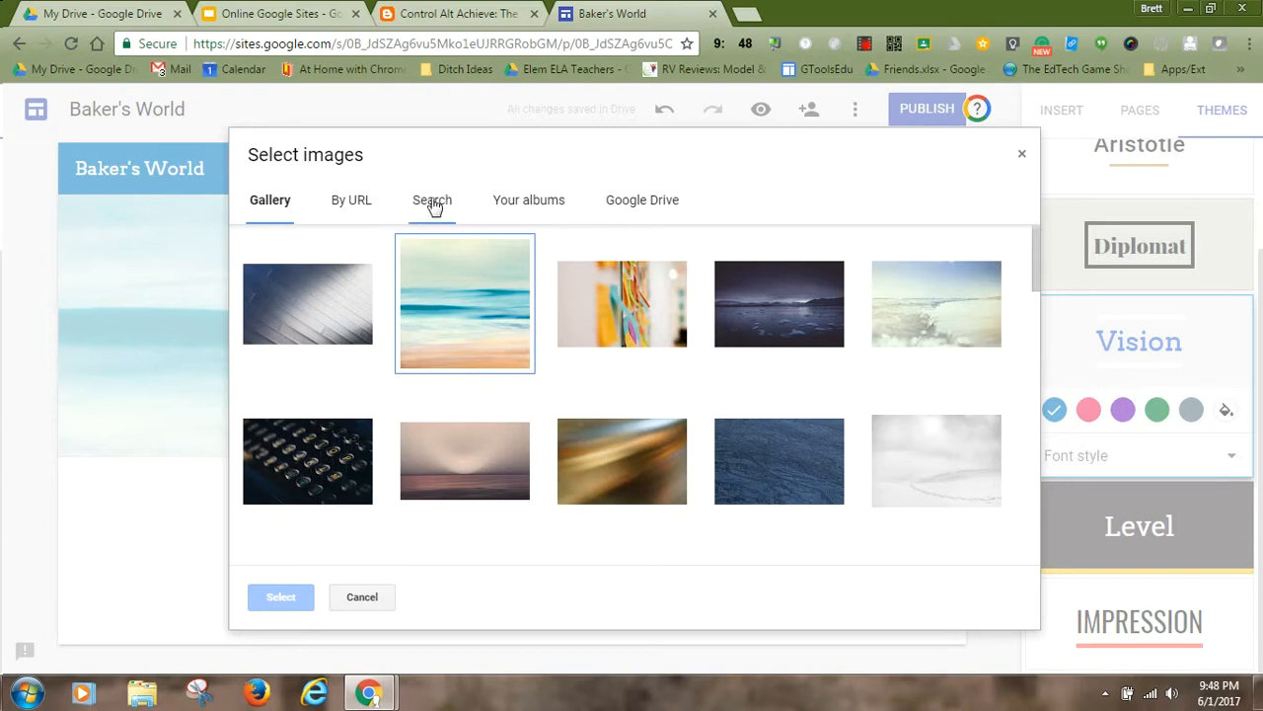
{"action": "left_click", "coordinate": [634, 203]}
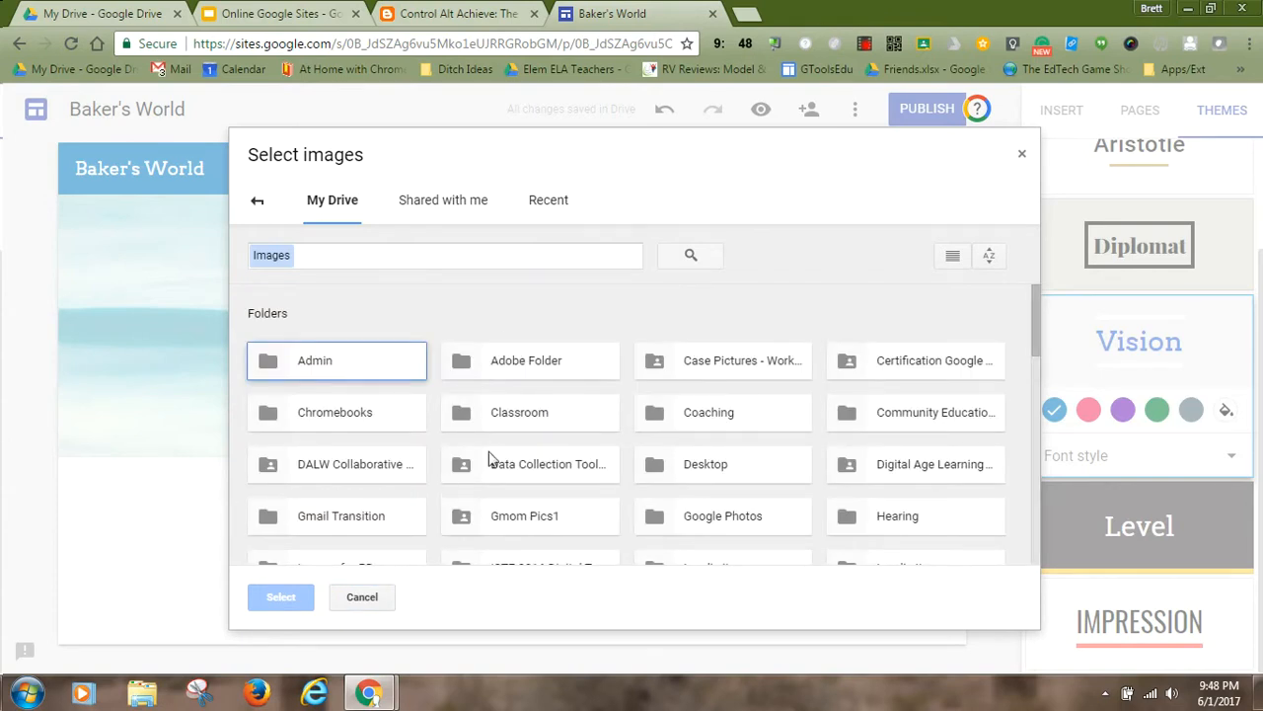
{"action": "scroll", "coordinate": [469, 441], "scroll_direction": "down", "scroll_amount": 1}
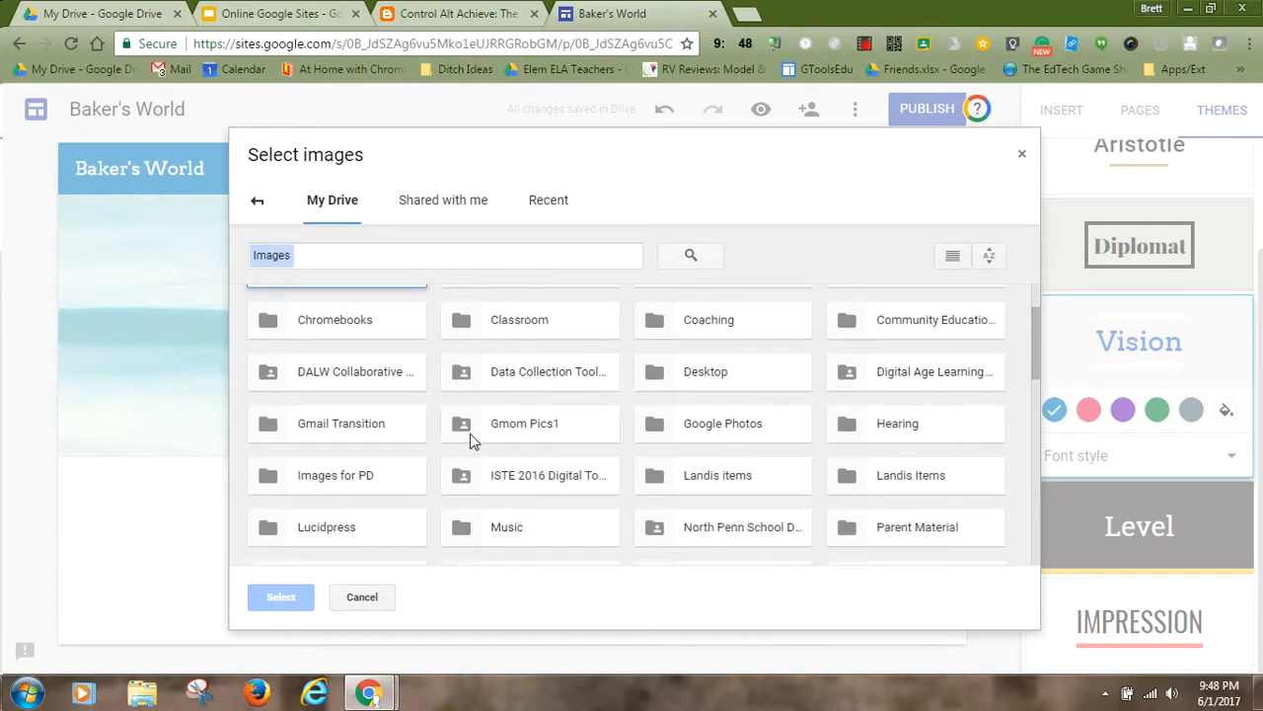
{"action": "double_click", "coordinate": [338, 476]}
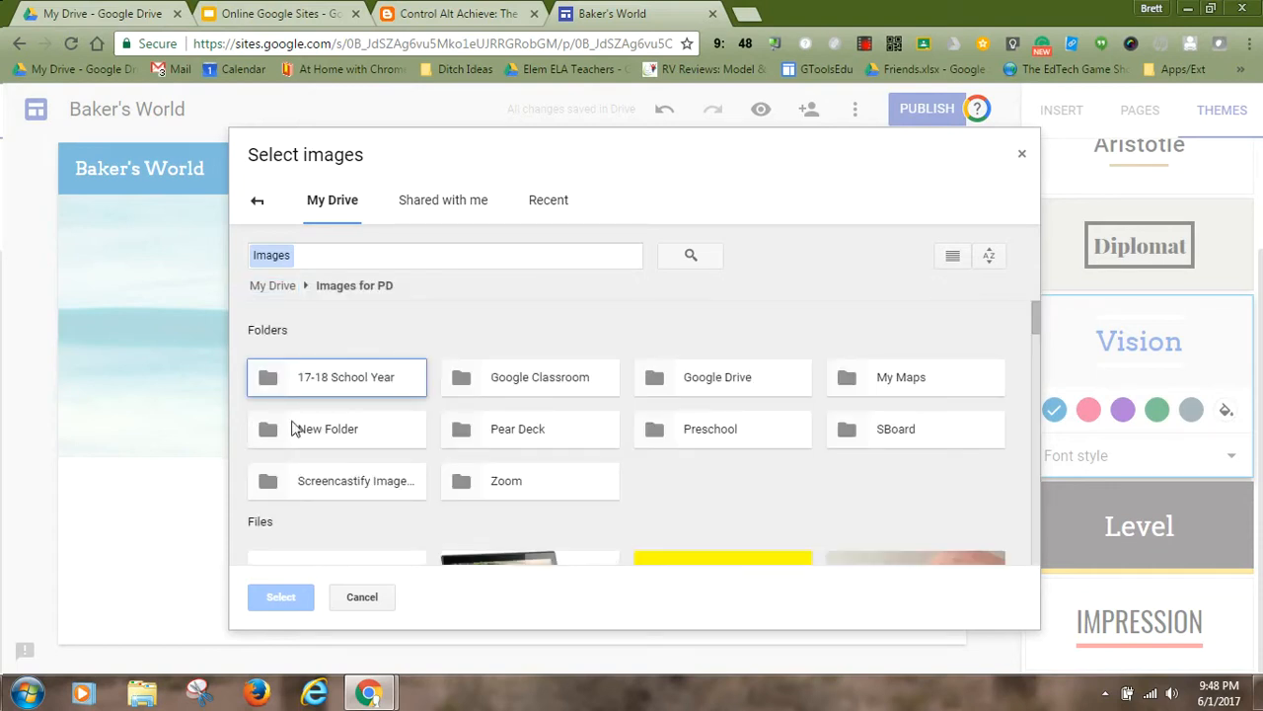
{"action": "double_click", "coordinate": [319, 384]}
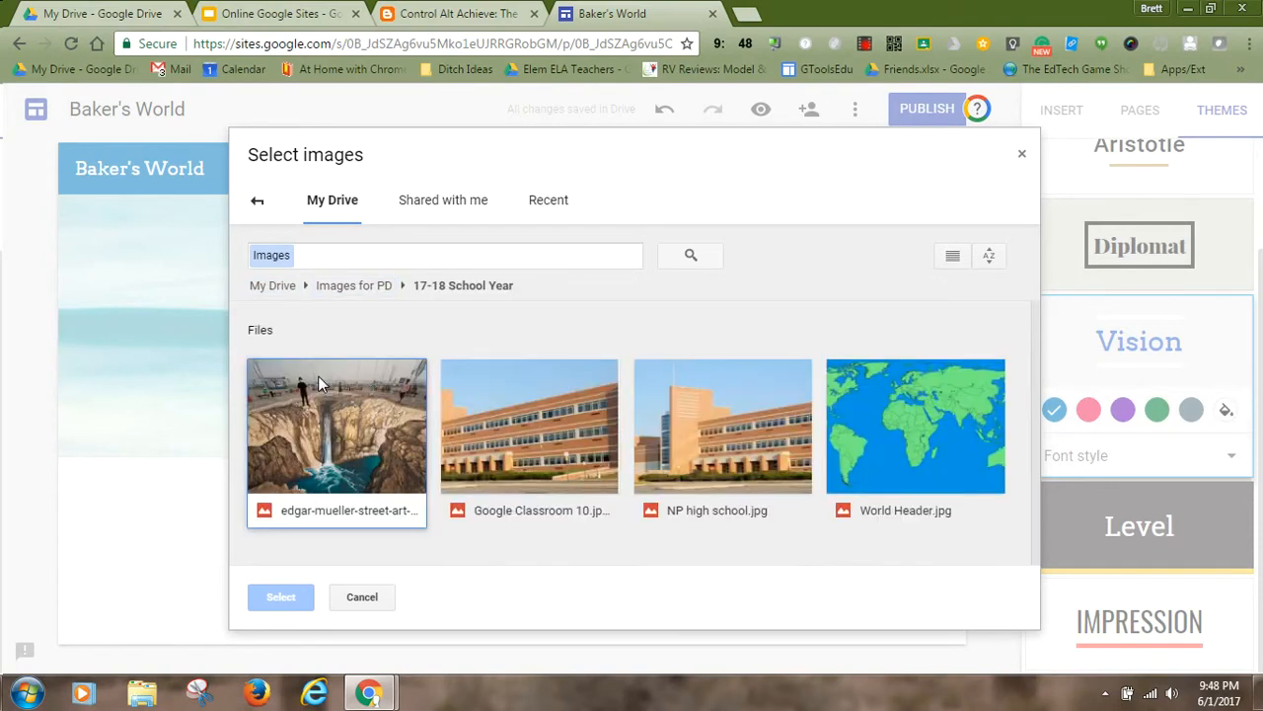
{"action": "left_click", "coordinate": [867, 423]}
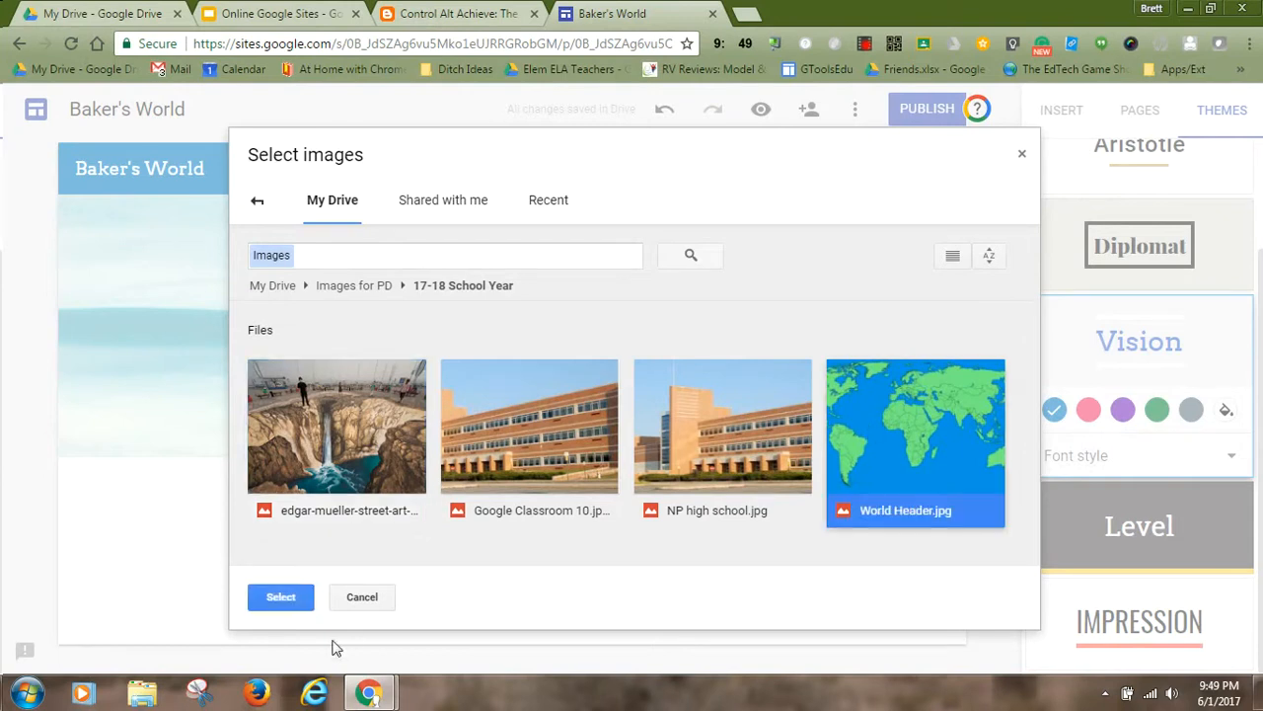
{"action": "left_click", "coordinate": [280, 598]}
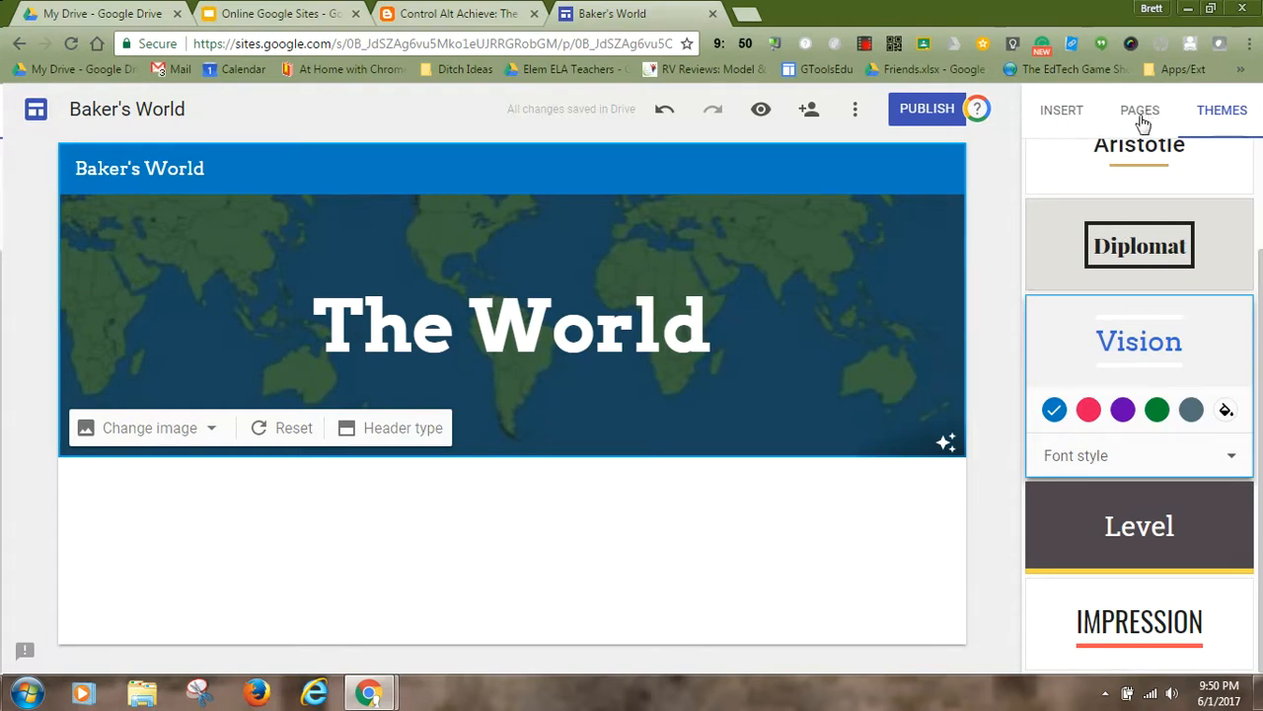
Add a text box reading "Countries of Study" below the header and format it in the Heading style.
{"action": "double_click", "coordinate": [470, 516]}
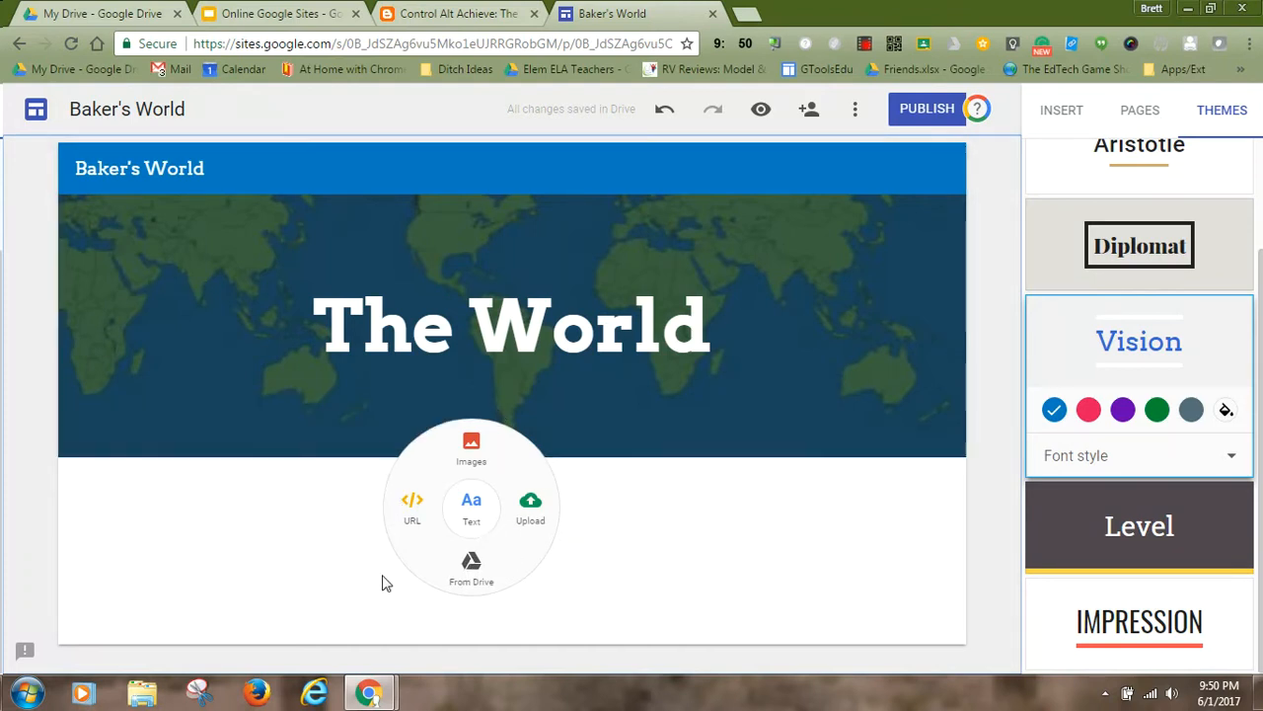
{"action": "left_click", "coordinate": [471, 506]}
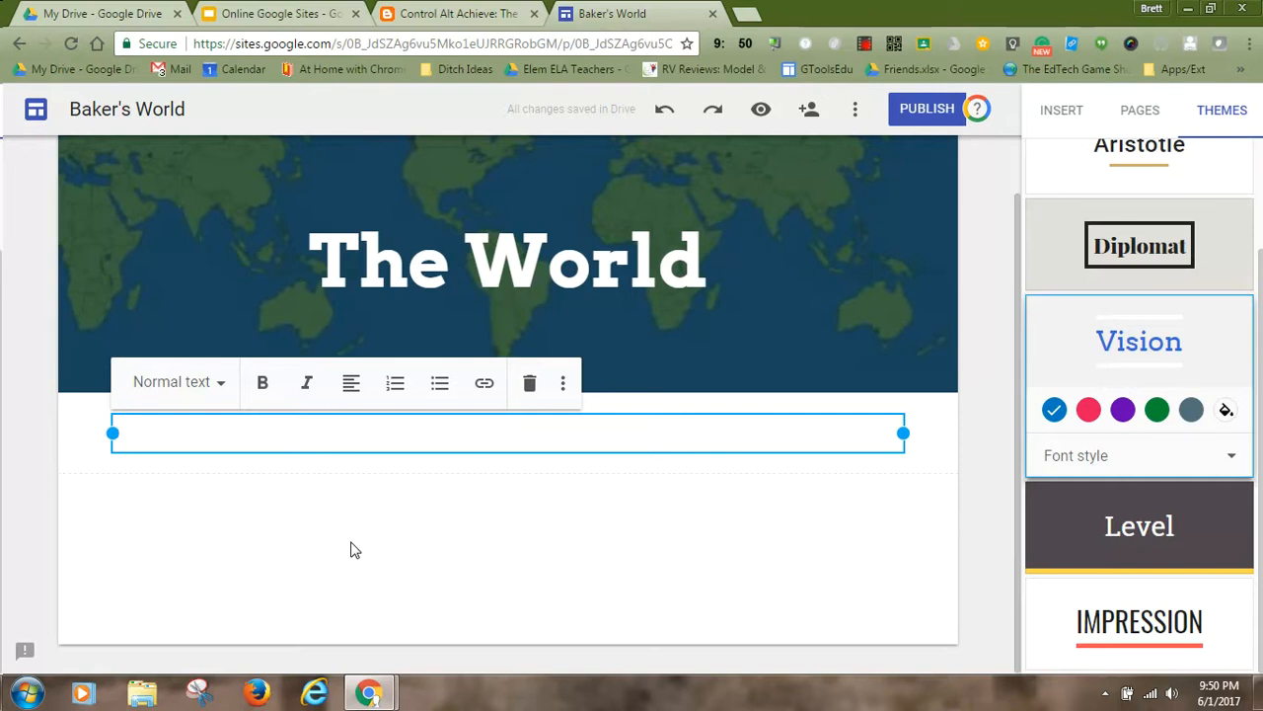
{"action": "type", "text": "C"}
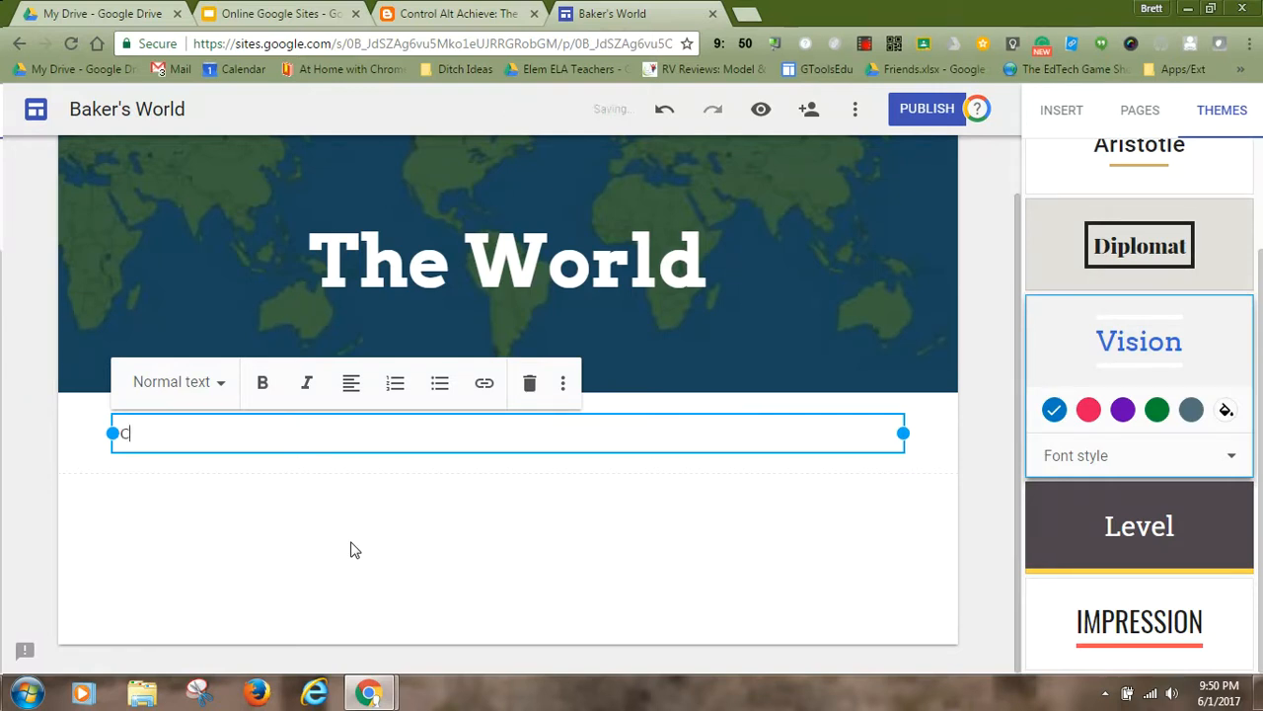
{"action": "type", "text": "ountries"}
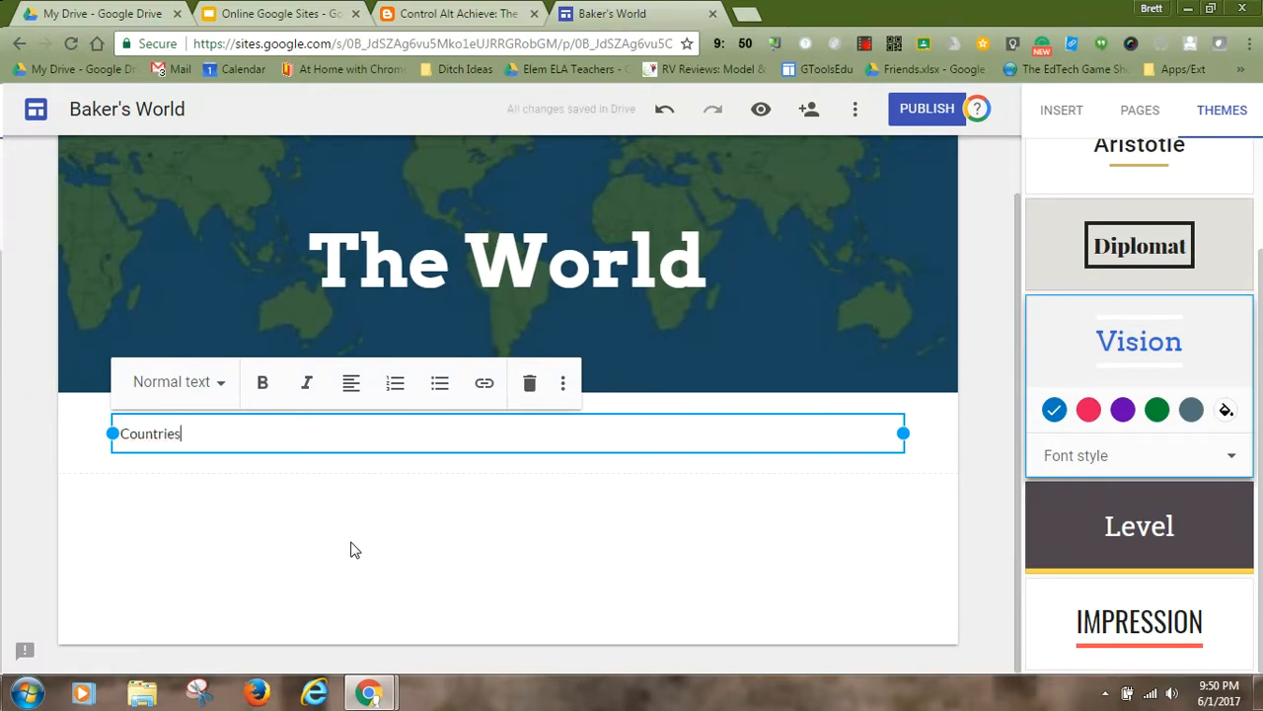
{"action": "type", "text": " of Study"}
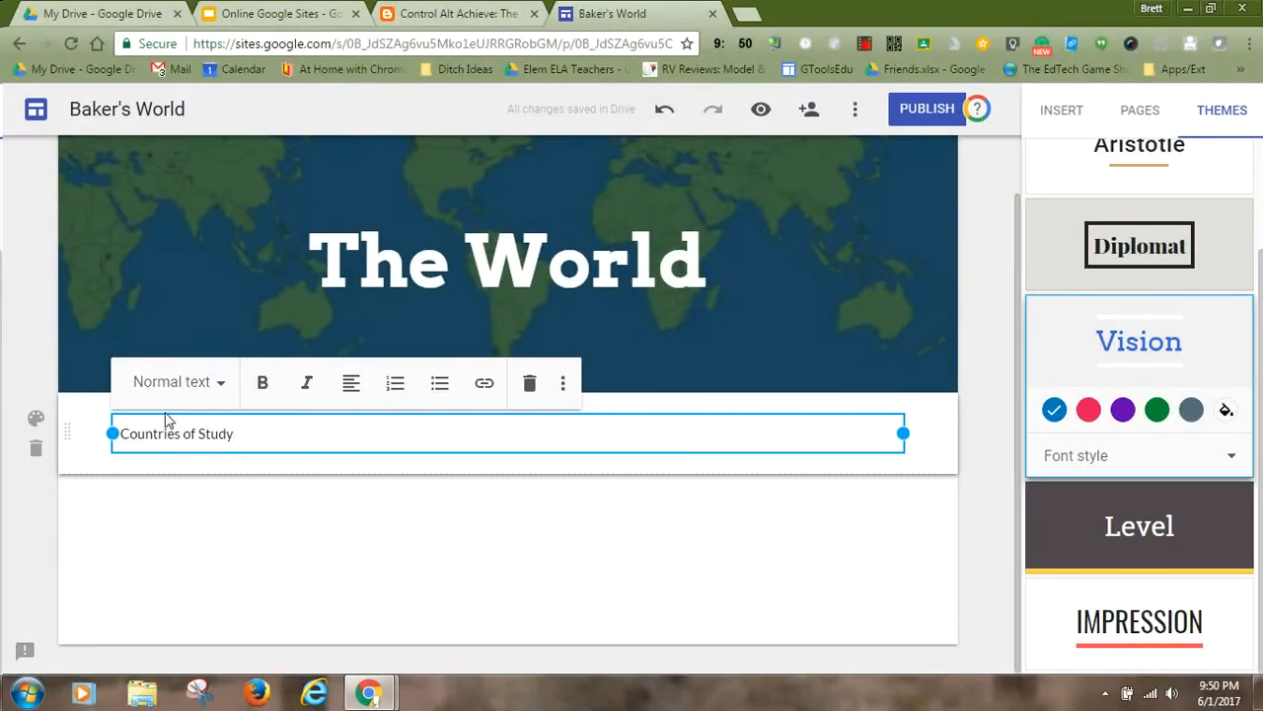
{"action": "left_click", "coordinate": [217, 385]}
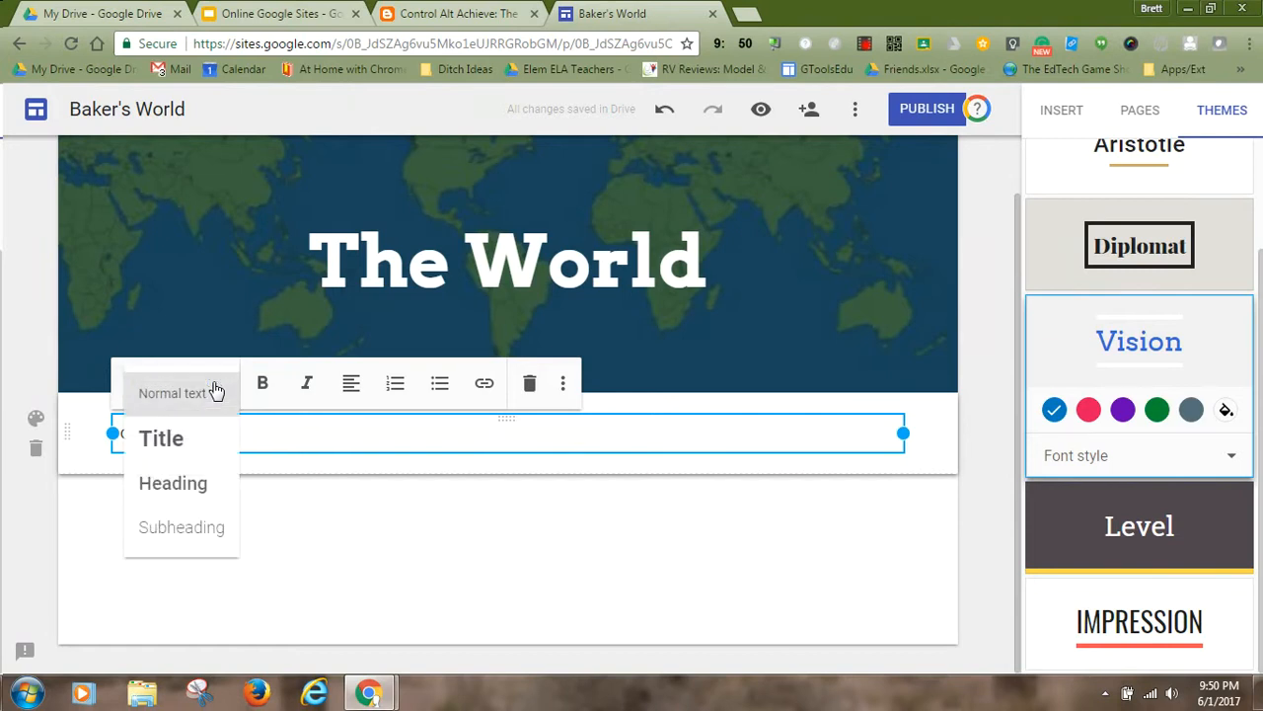
{"action": "left_click", "coordinate": [165, 482]}
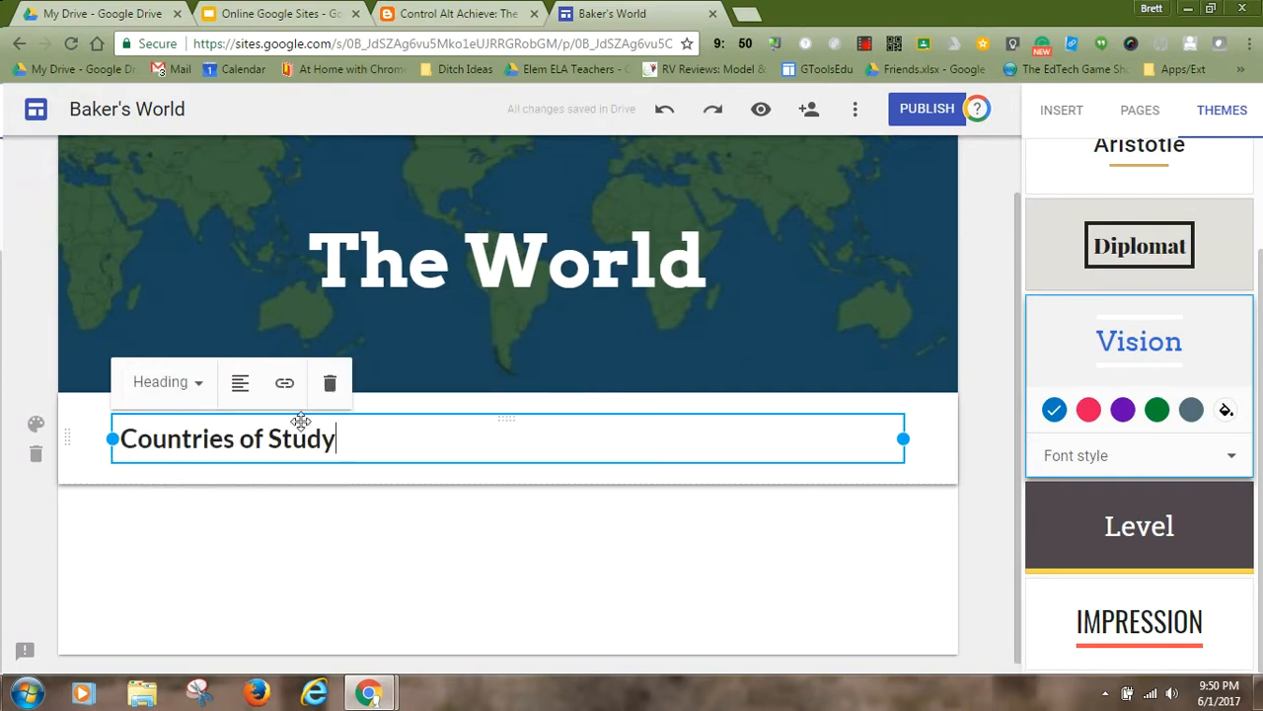
Center the "Countries of Study" heading.
{"action": "left_click", "coordinate": [240, 383]}
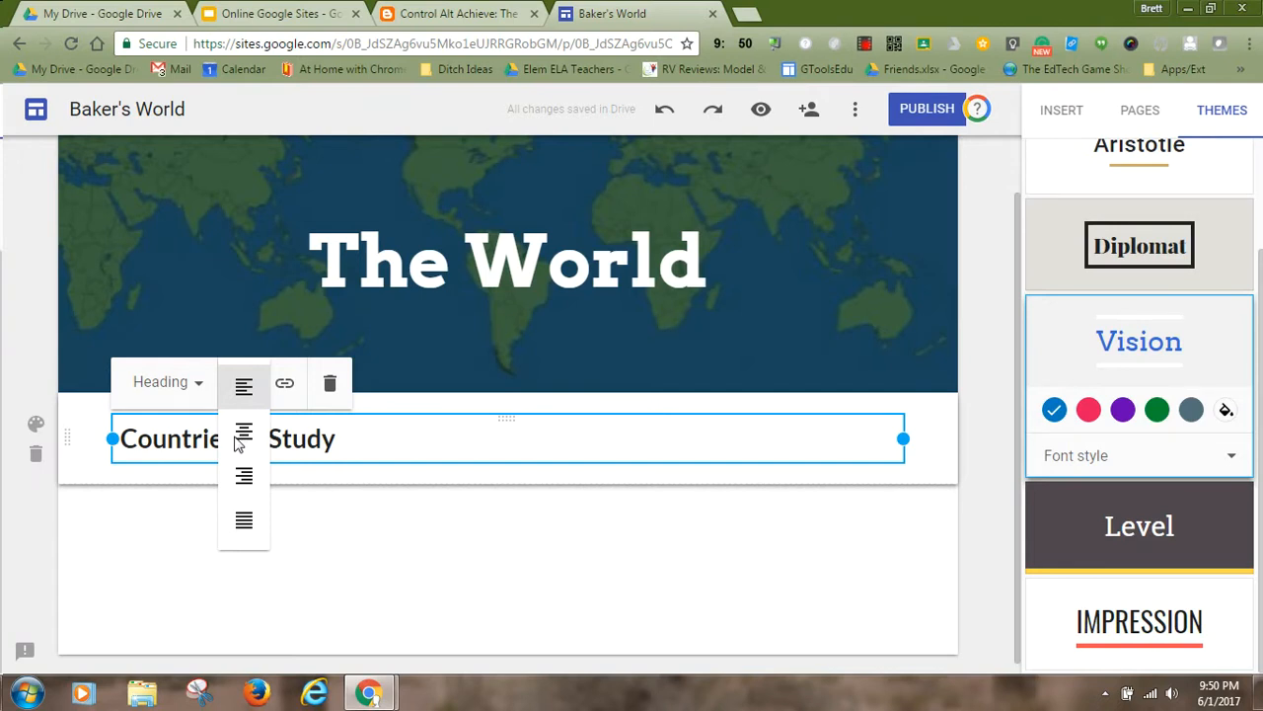
{"action": "left_click", "coordinate": [243, 432]}
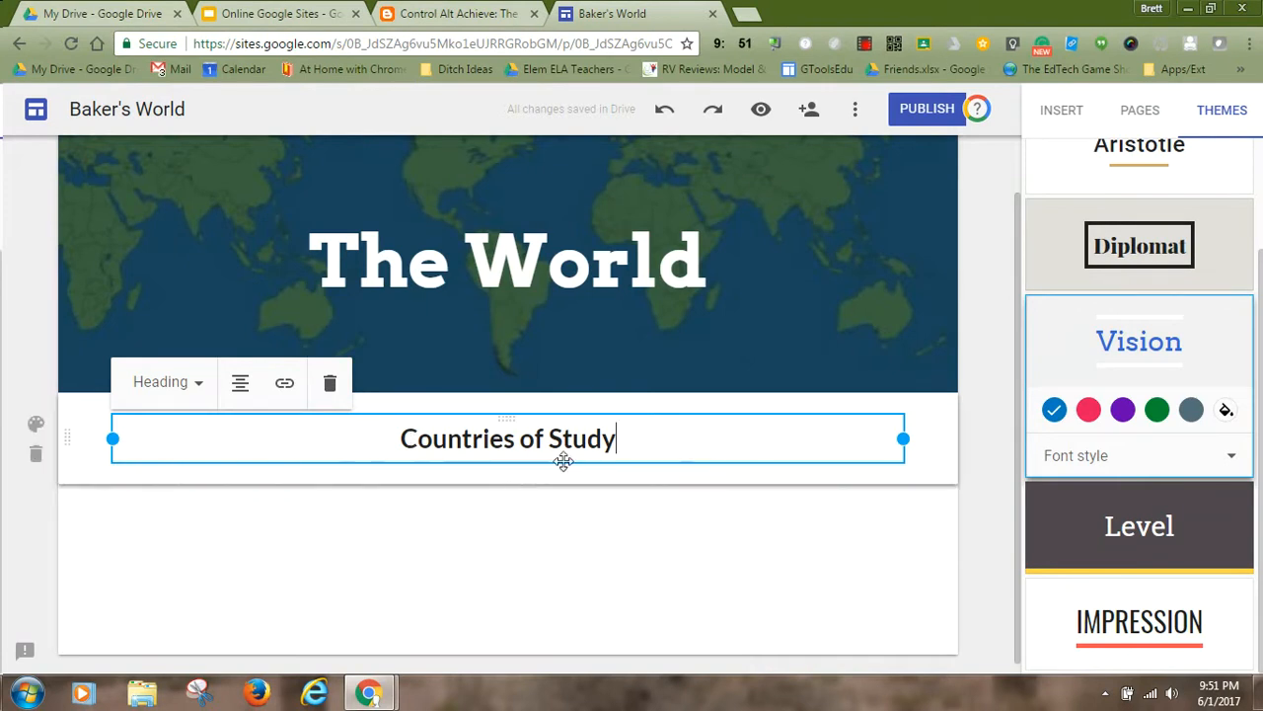
Search Google images for "Globe" and insert the picture of children around the Earth on black below the heading.
{"action": "double_click", "coordinate": [493, 533]}
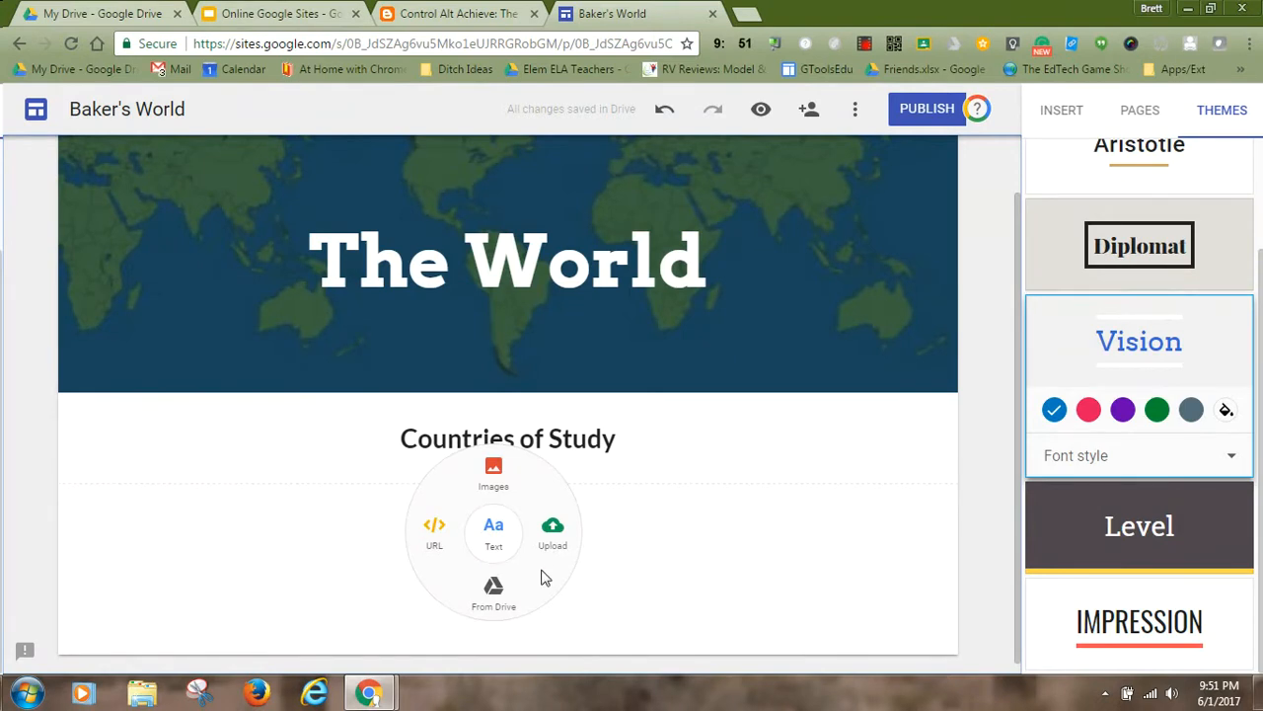
{"action": "left_click", "coordinate": [493, 470]}
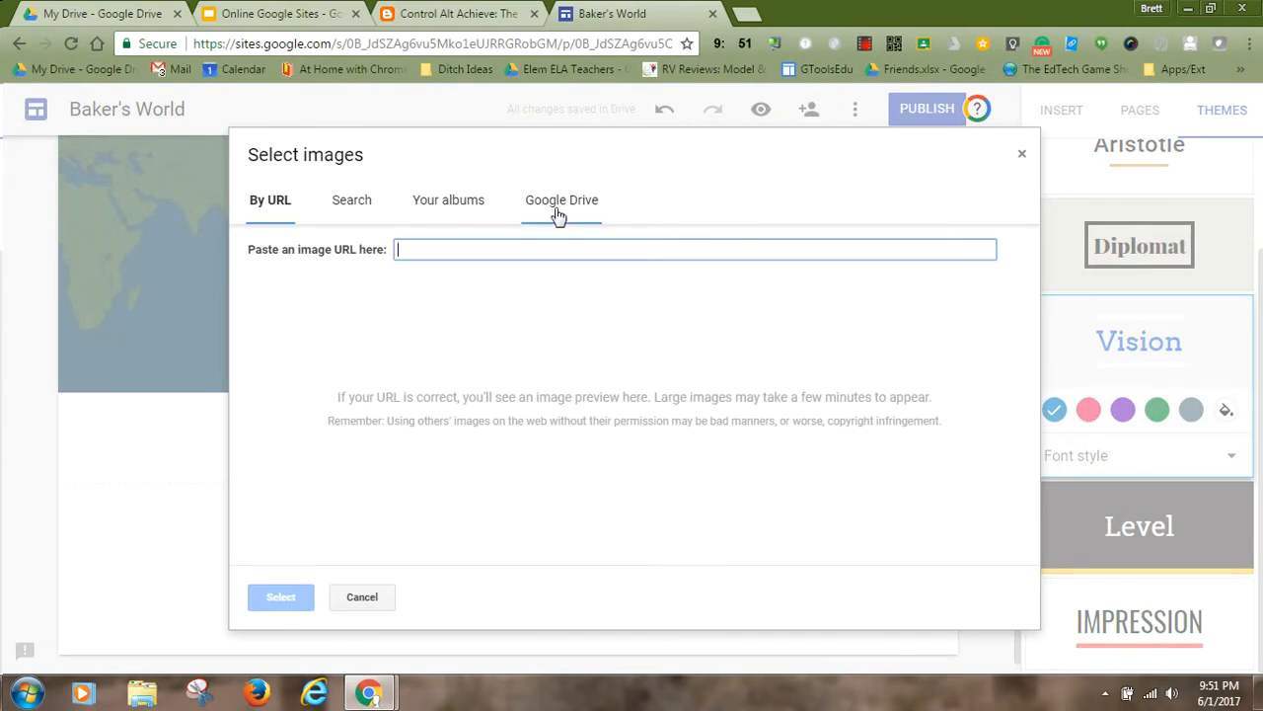
{"action": "left_click", "coordinate": [357, 203]}
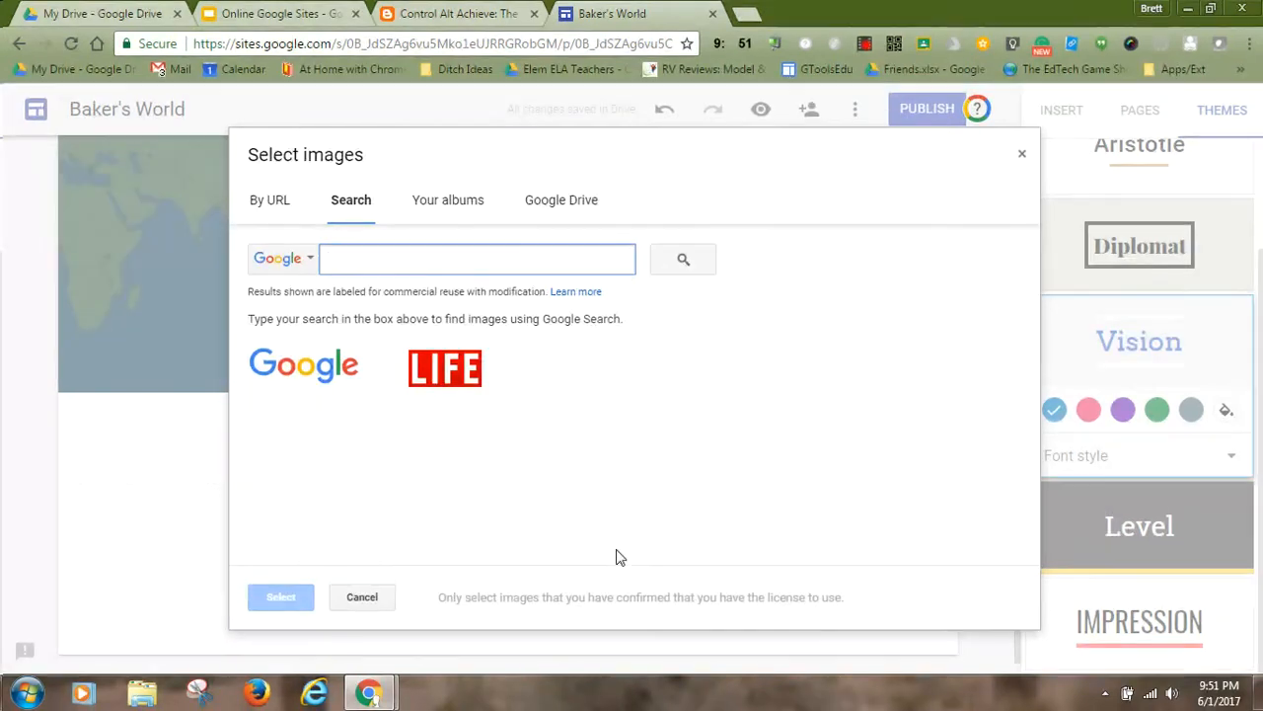
{"action": "type", "text": "Globe"}
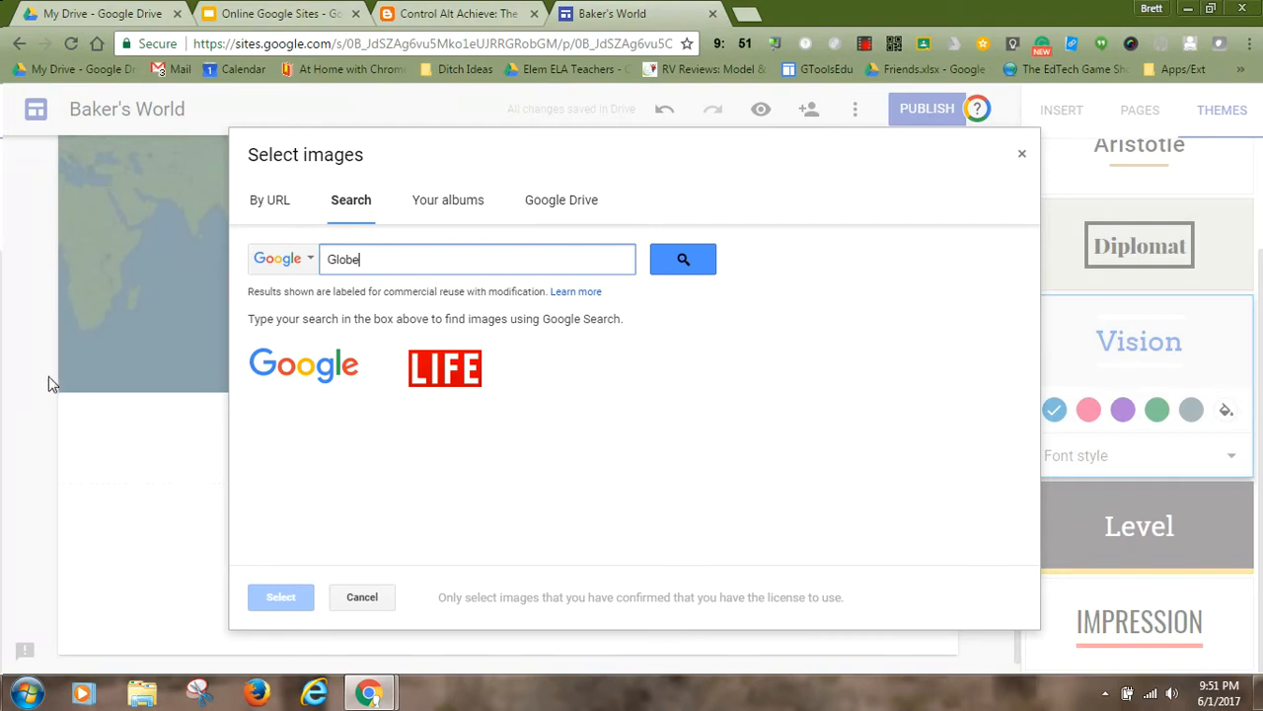
{"action": "left_click", "coordinate": [679, 262]}
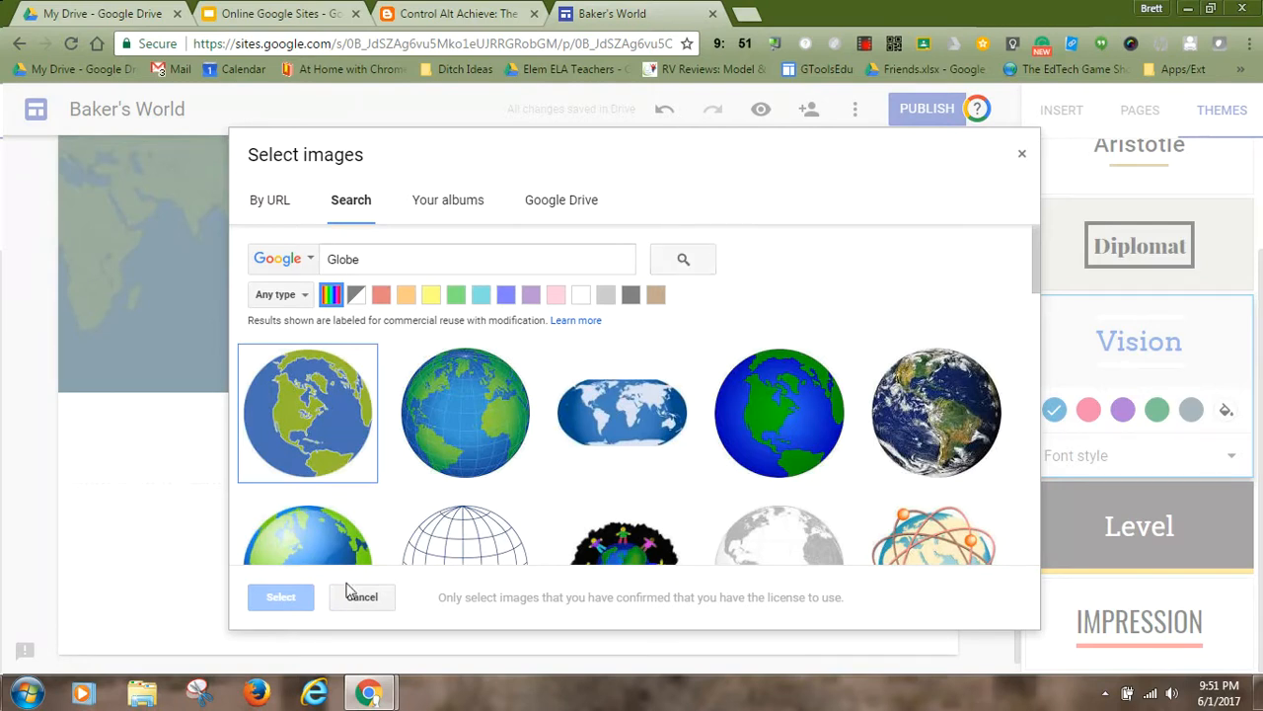
{"action": "scroll", "coordinate": [620, 452], "scroll_direction": "down", "scroll_amount": 1}
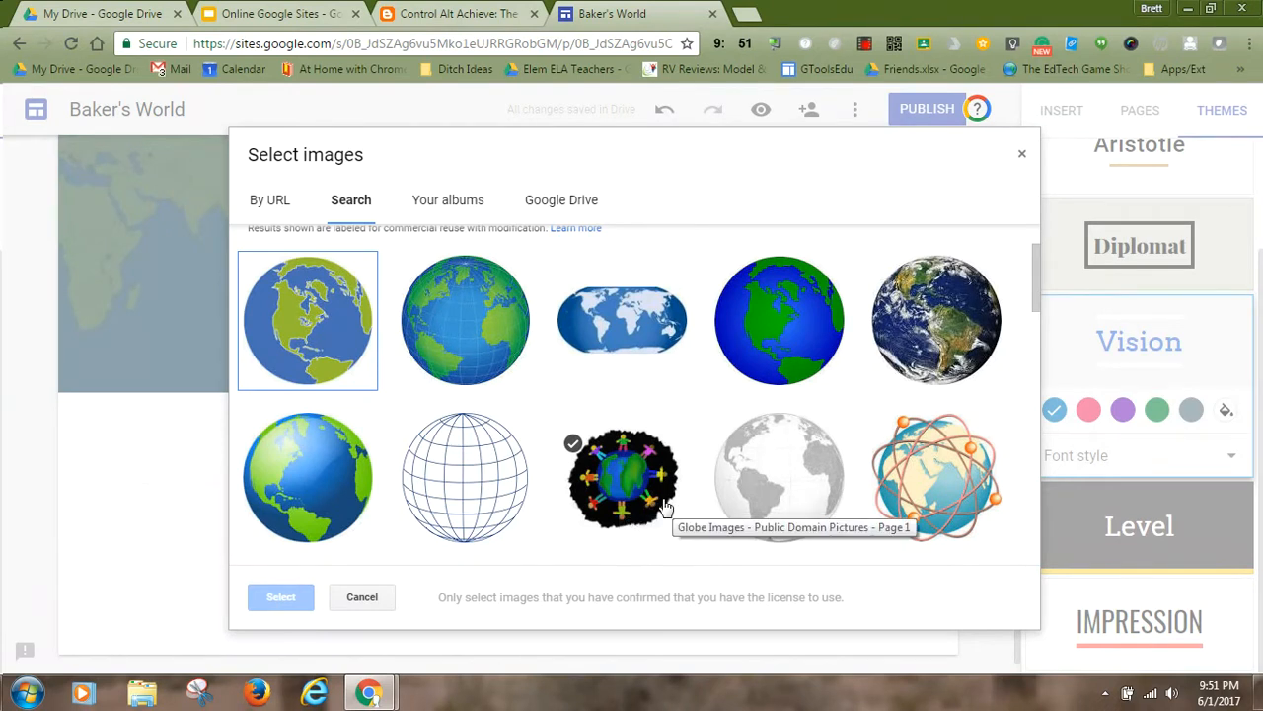
{"action": "left_click", "coordinate": [613, 499]}
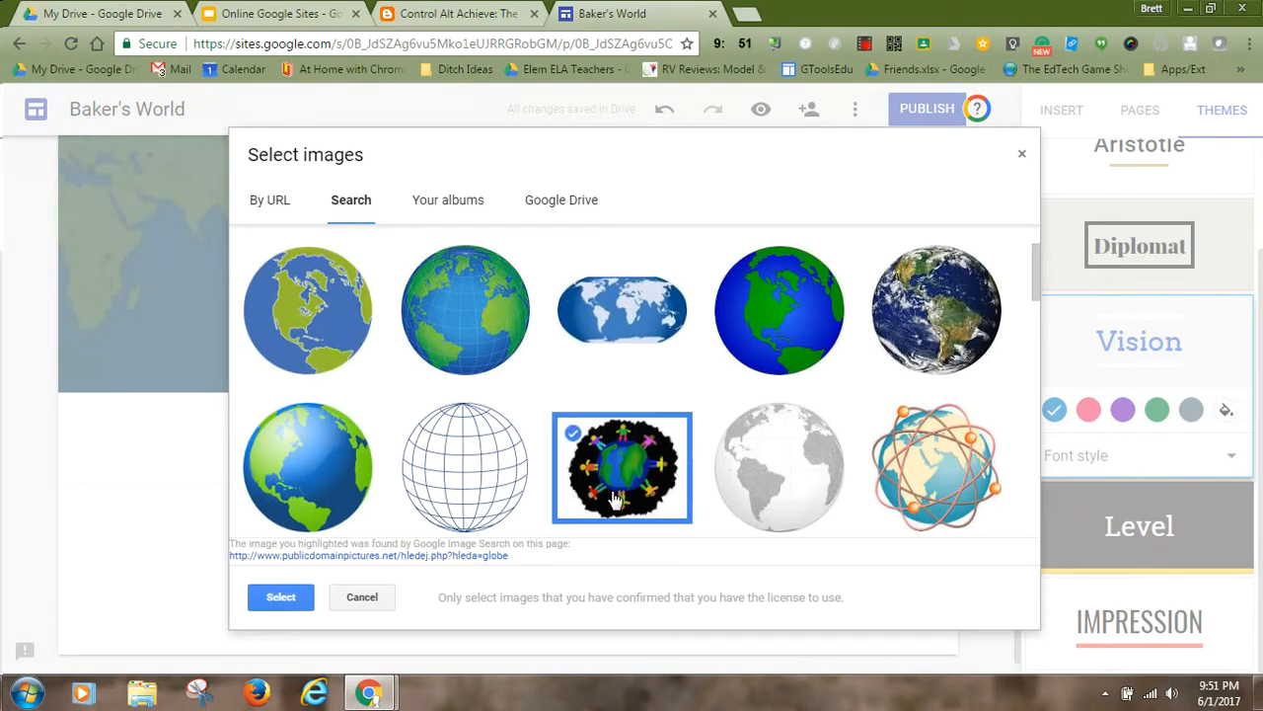
{"action": "left_click", "coordinate": [280, 598]}
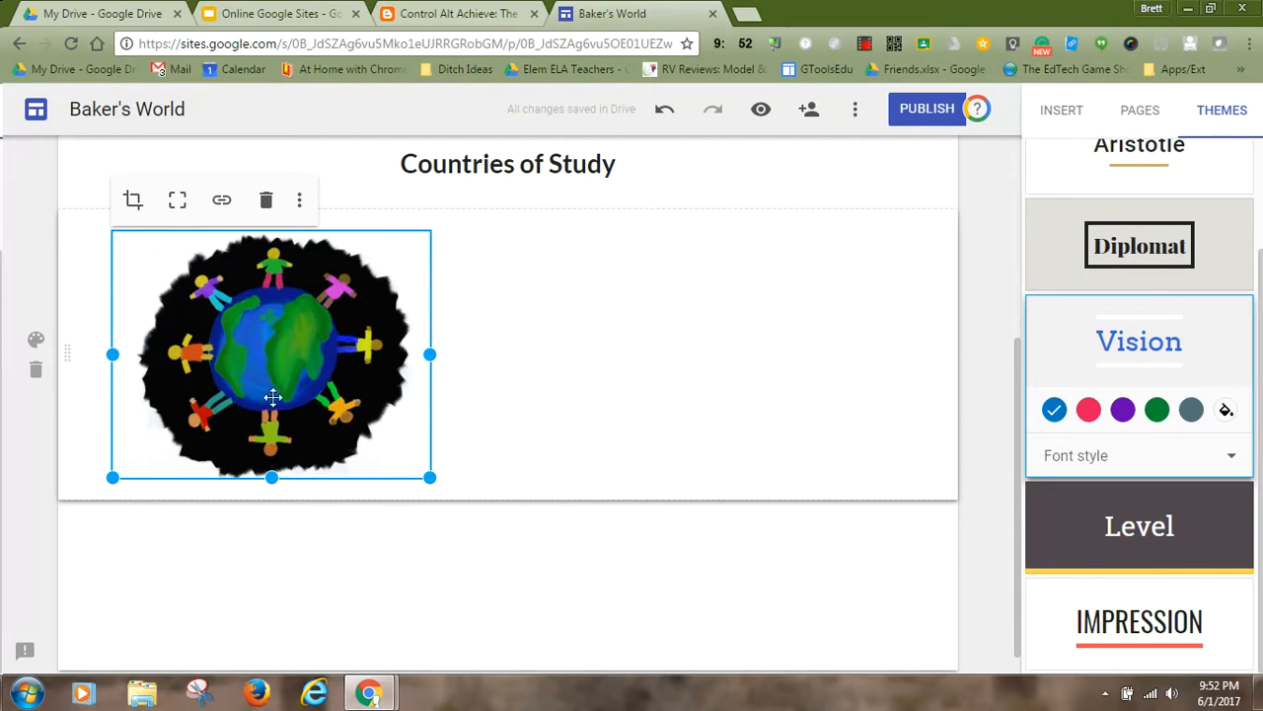
View the globe picture's additional image options and move the picture to the middle of its section.
{"action": "left_click", "coordinate": [300, 203]}
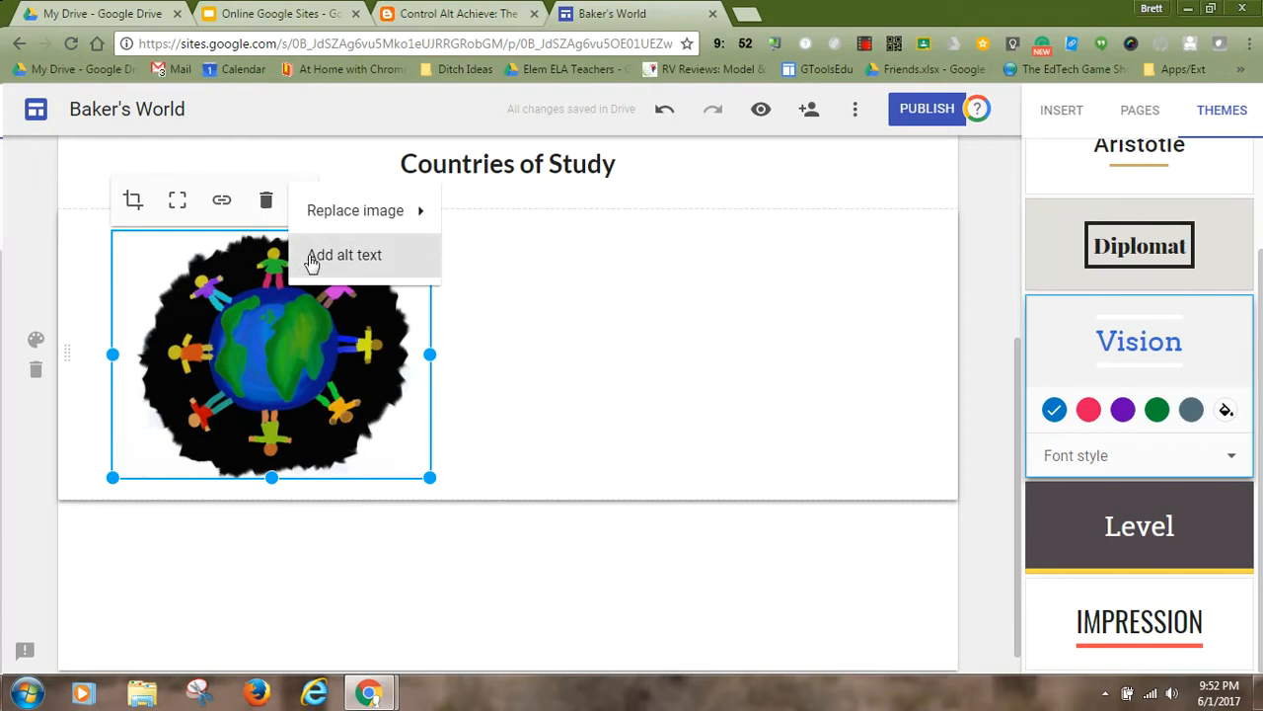
{"action": "left_click", "coordinate": [260, 390]}
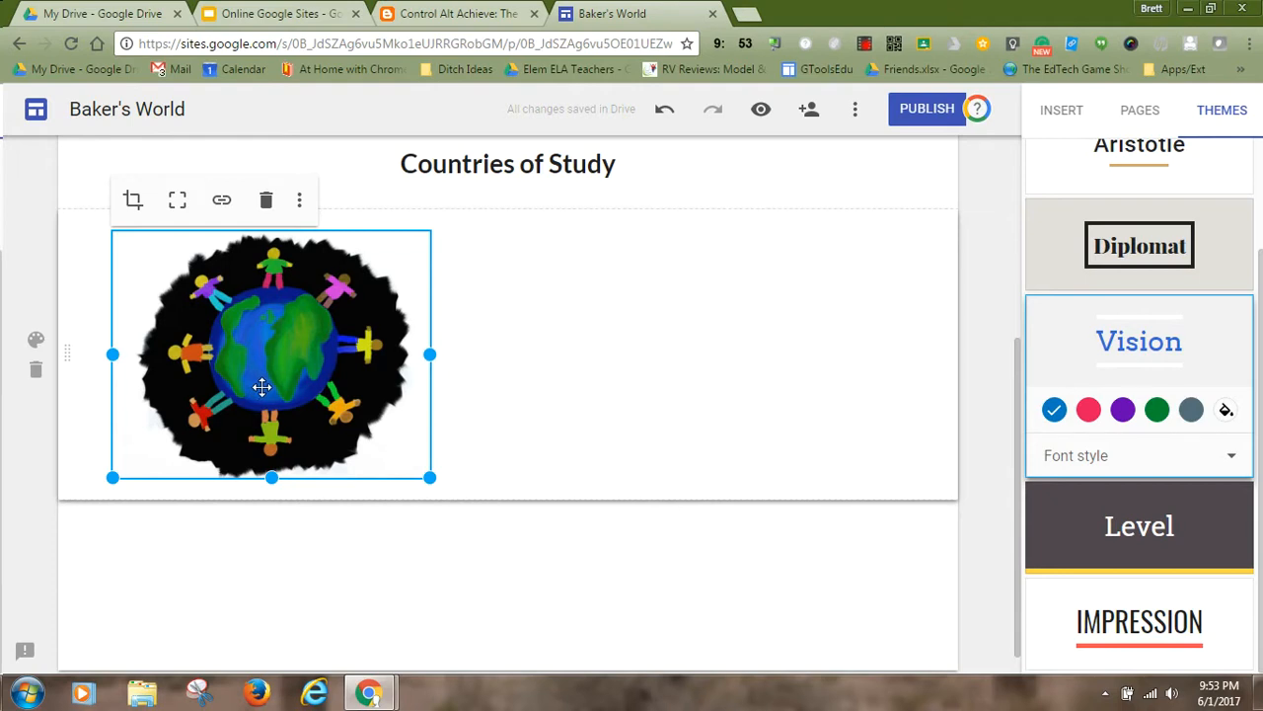
{"action": "left_click_drag", "start_coordinate": [264, 387], "coordinate": [491, 341]}
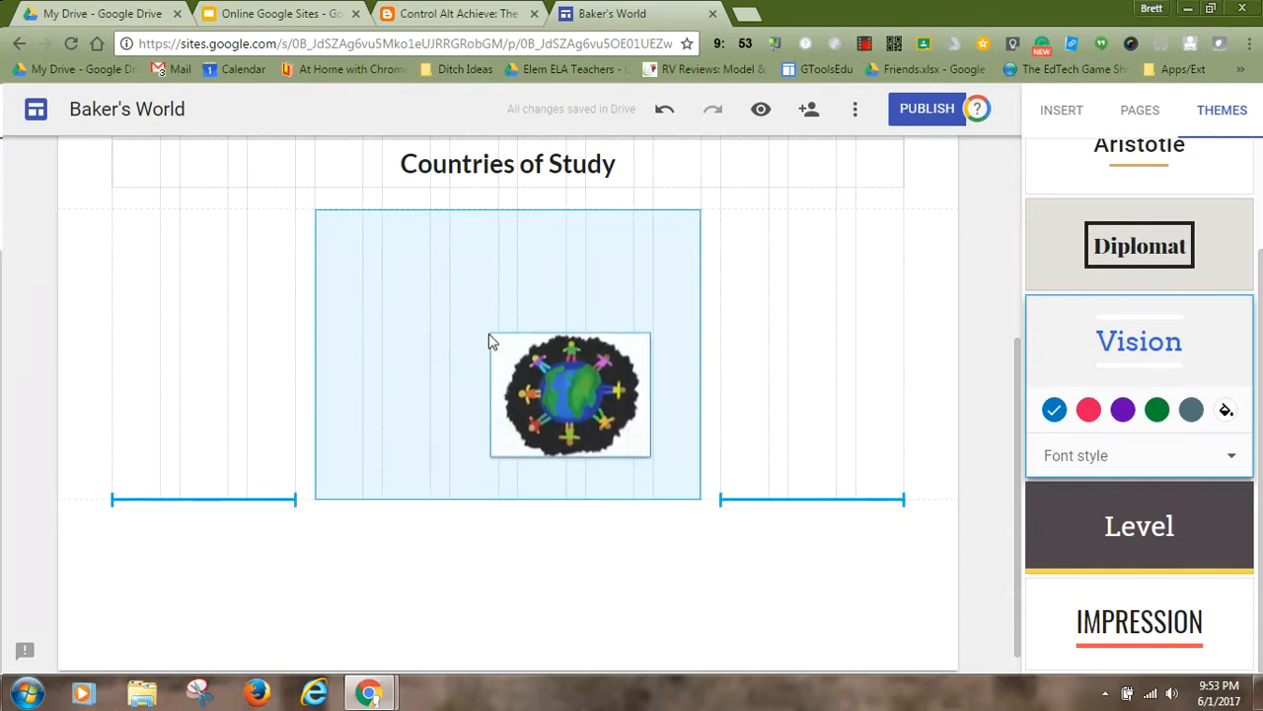
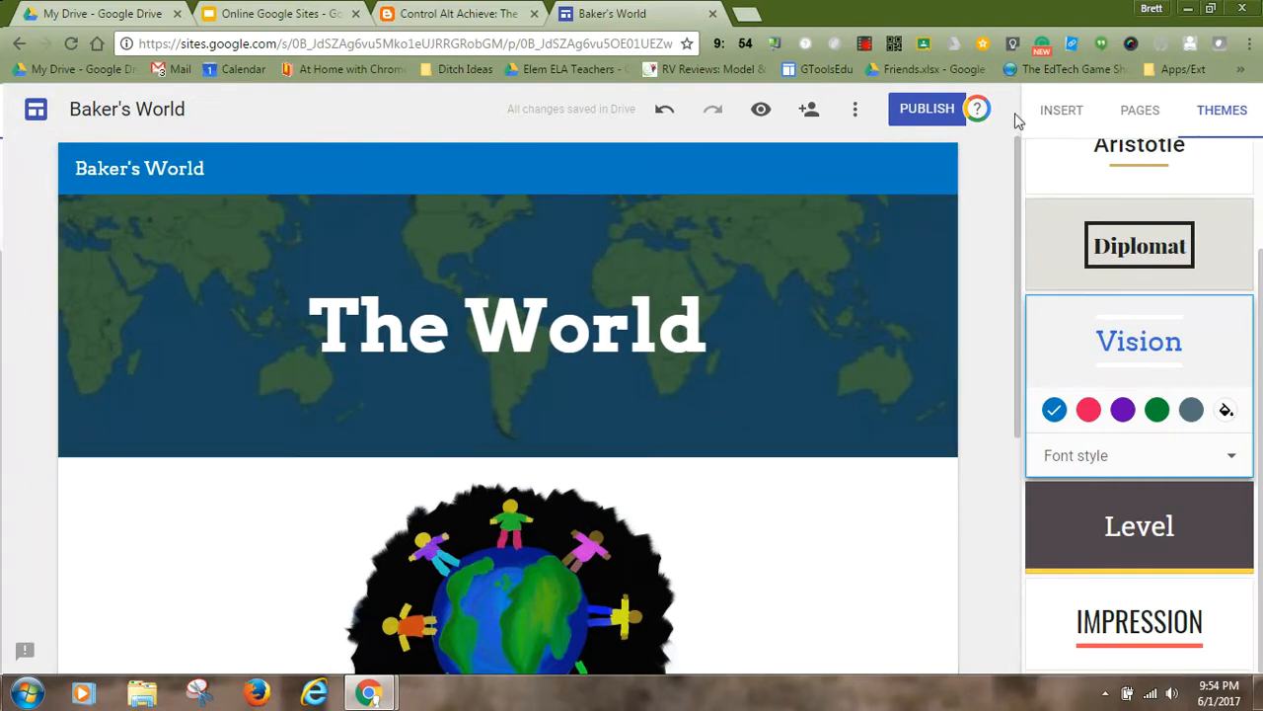
Add a new page named "Russian" and set its header type to Banner.
{"action": "left_click", "coordinate": [1140, 112]}
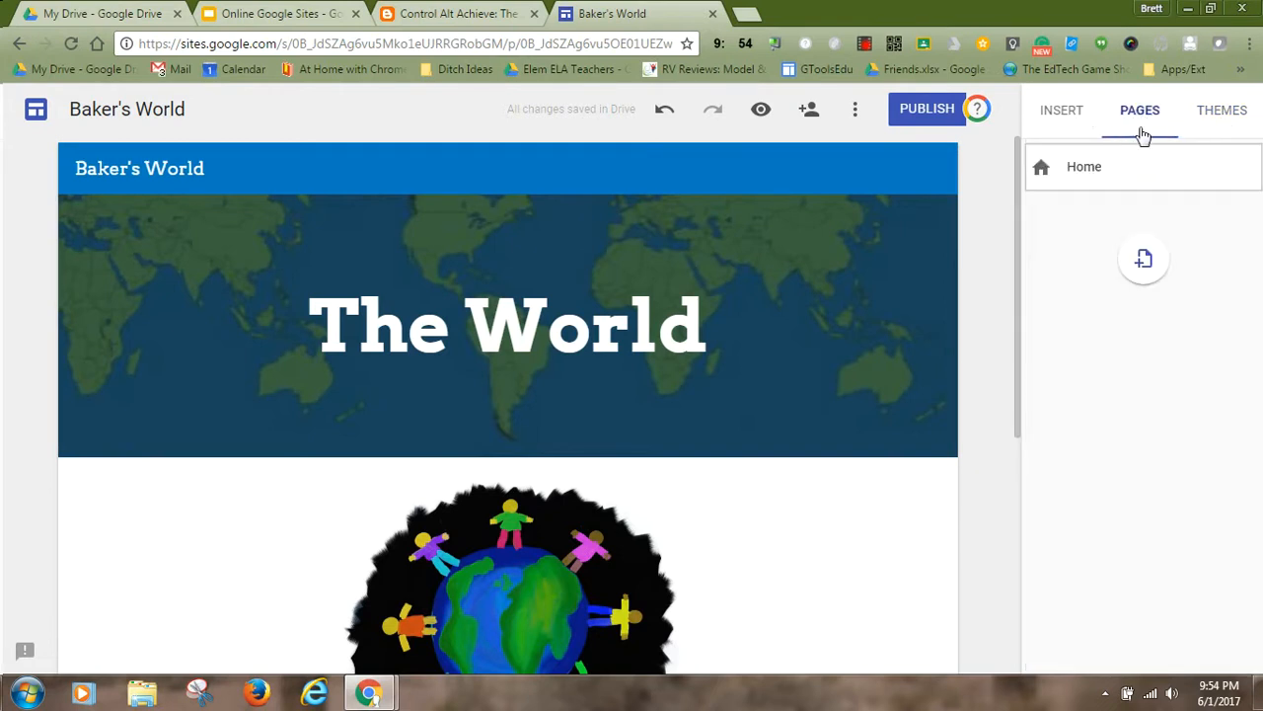
{"action": "left_click", "coordinate": [1142, 265]}
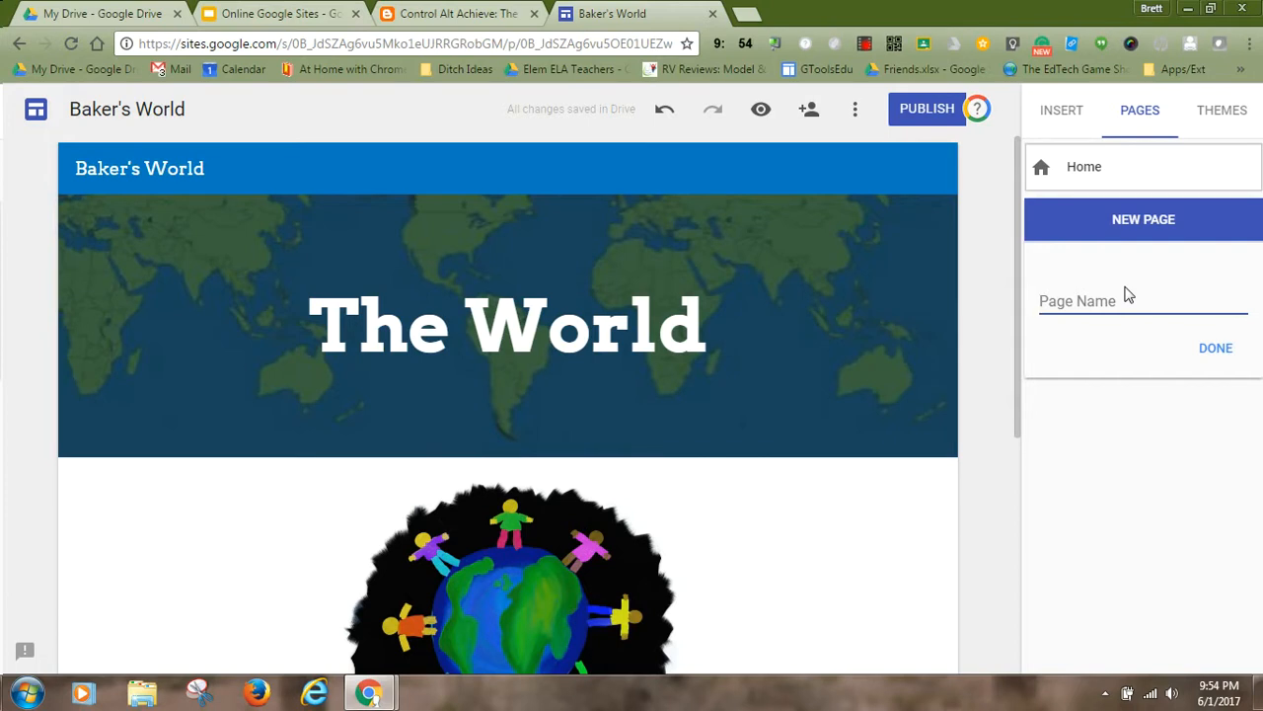
{"action": "type", "text": "Russian"}
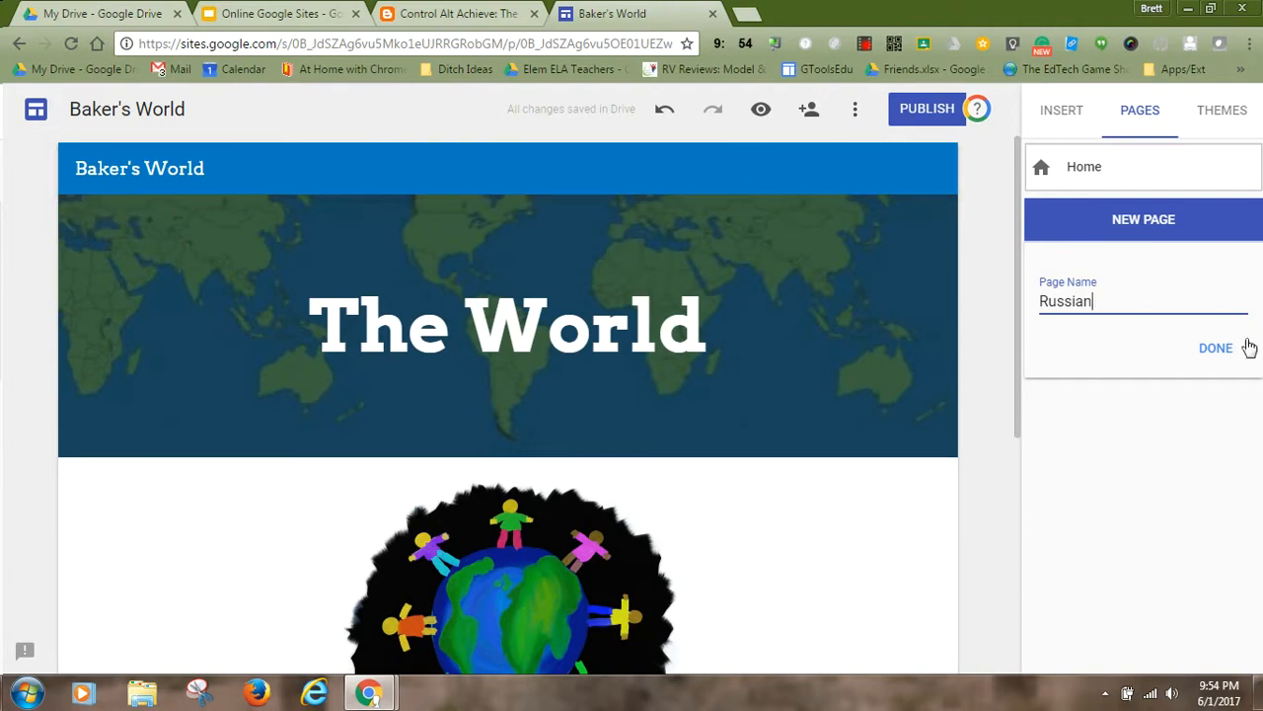
{"action": "left_click", "coordinate": [1214, 351]}
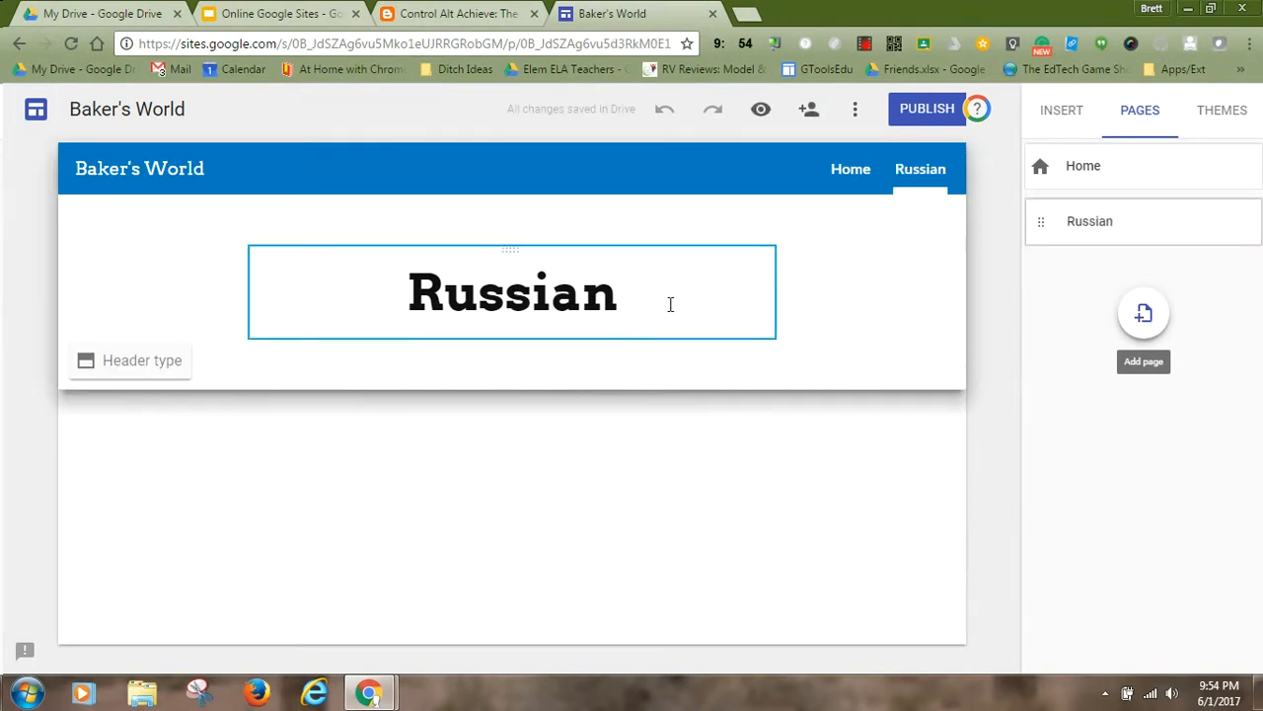
{"action": "left_click", "coordinate": [128, 367]}
{"action": "left_click", "coordinate": [285, 357]}
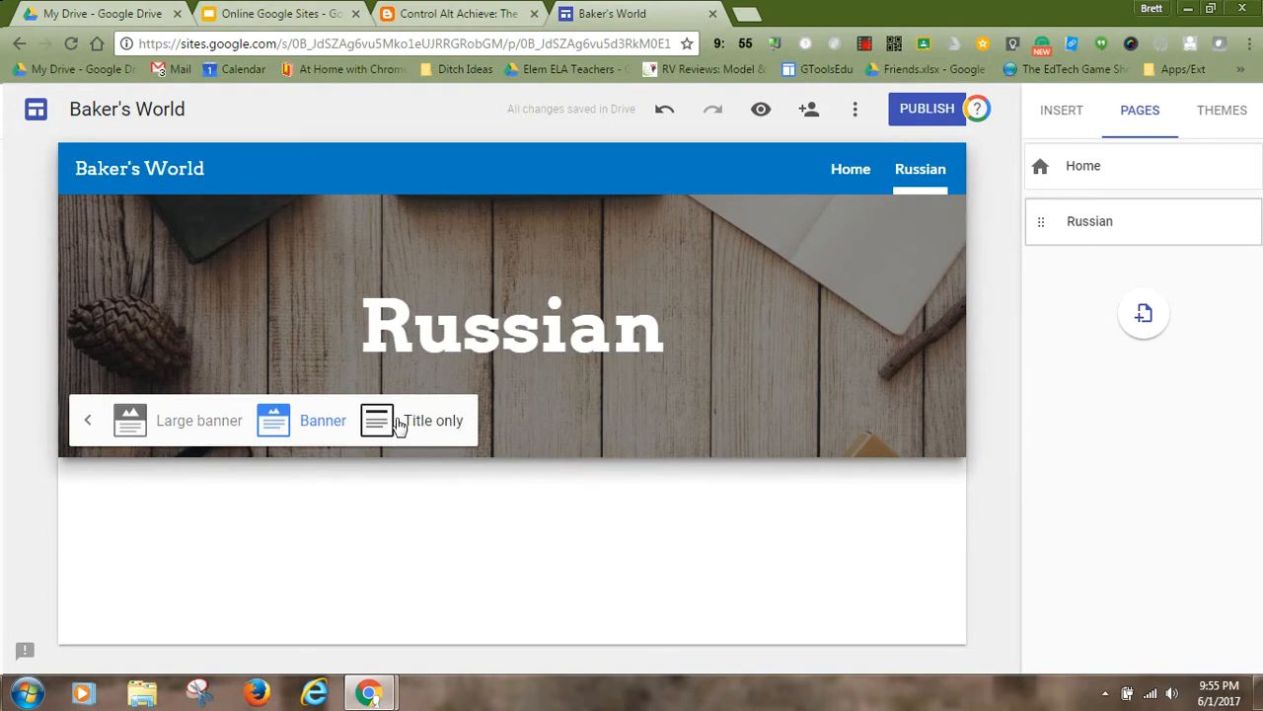
Add three more pages named "North Africa", "Europe" and "Canada".
{"action": "left_click", "coordinate": [1143, 314]}
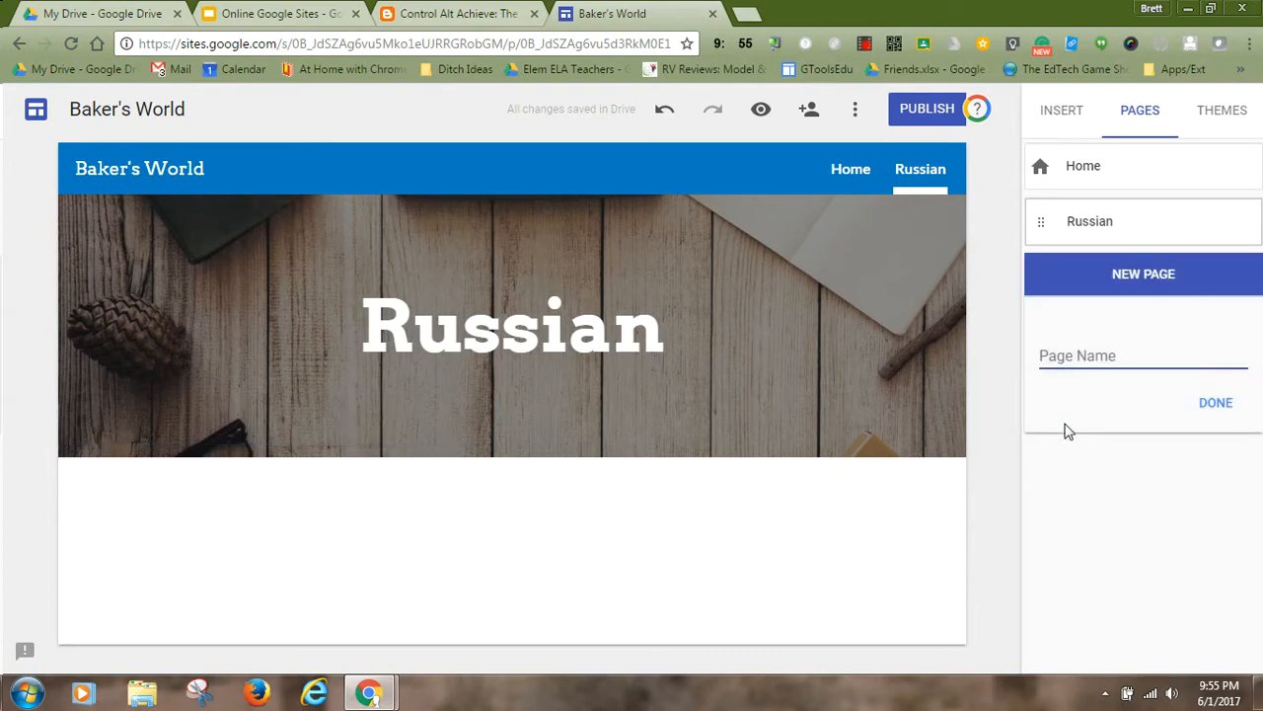
{"action": "type", "text": "North Africa"}
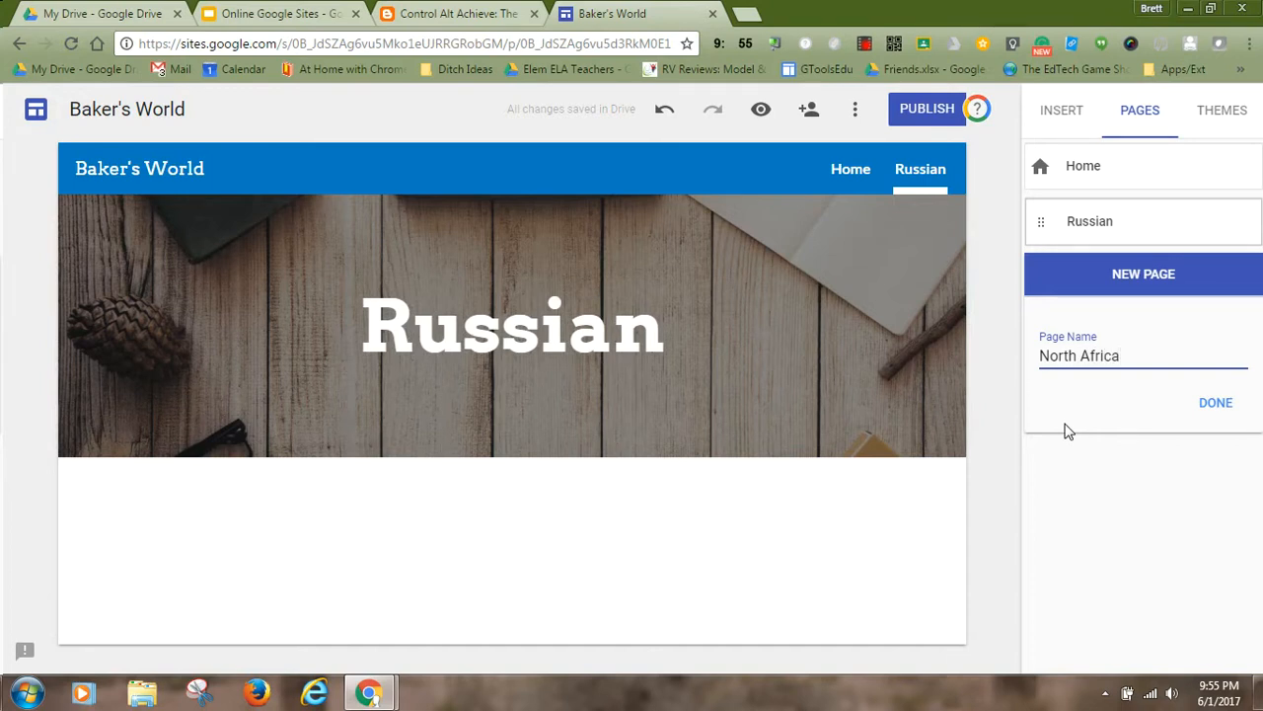
{"action": "left_click", "coordinate": [1202, 407]}
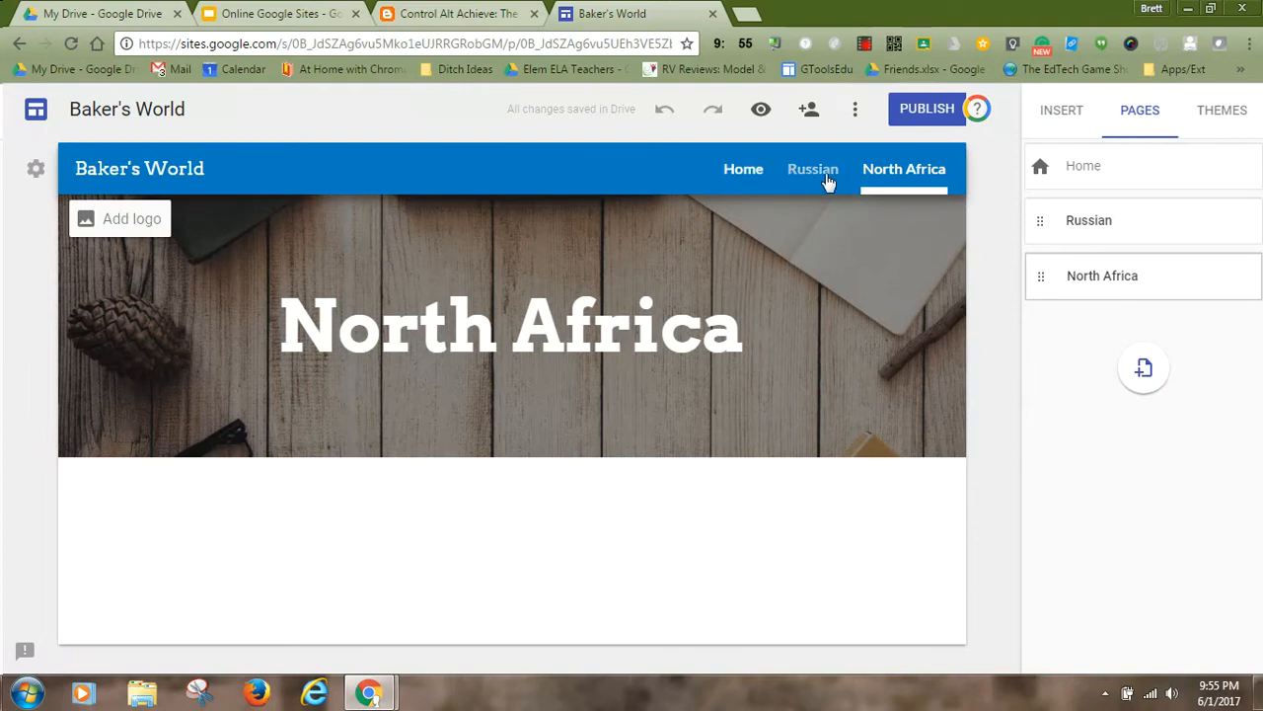
{"action": "left_click", "coordinate": [1141, 365]}
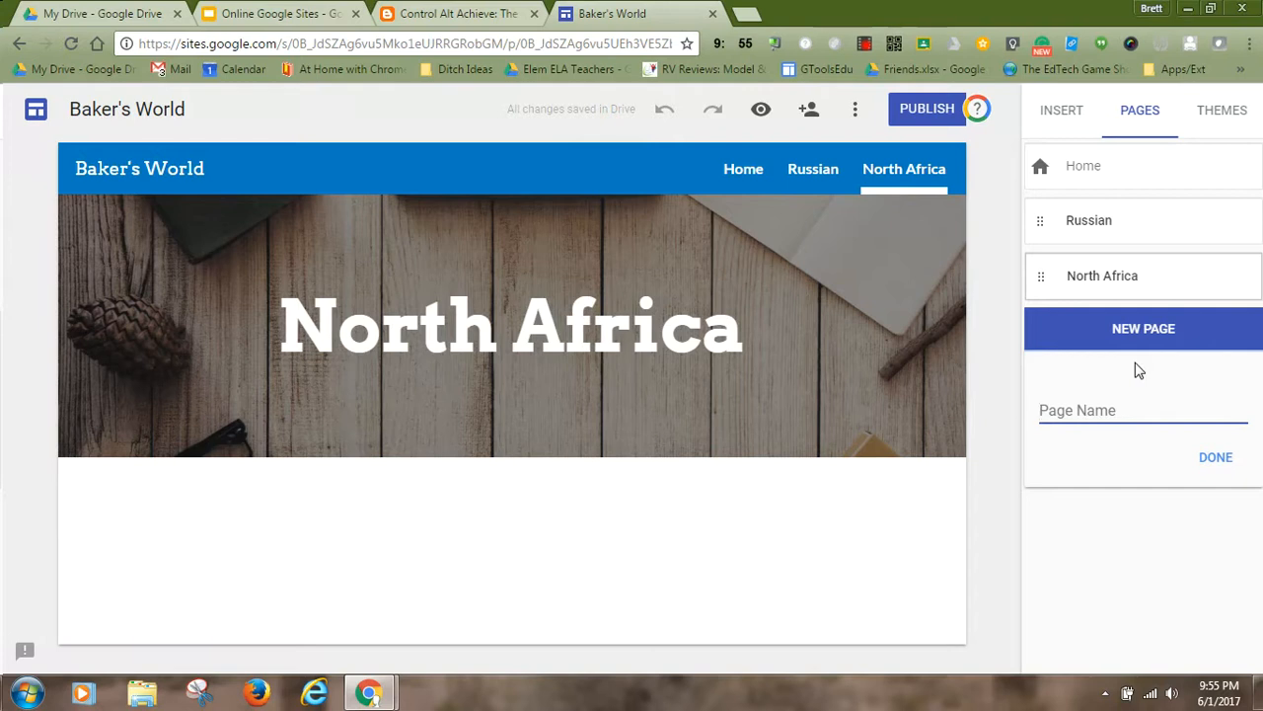
{"action": "type", "text": "Europe"}
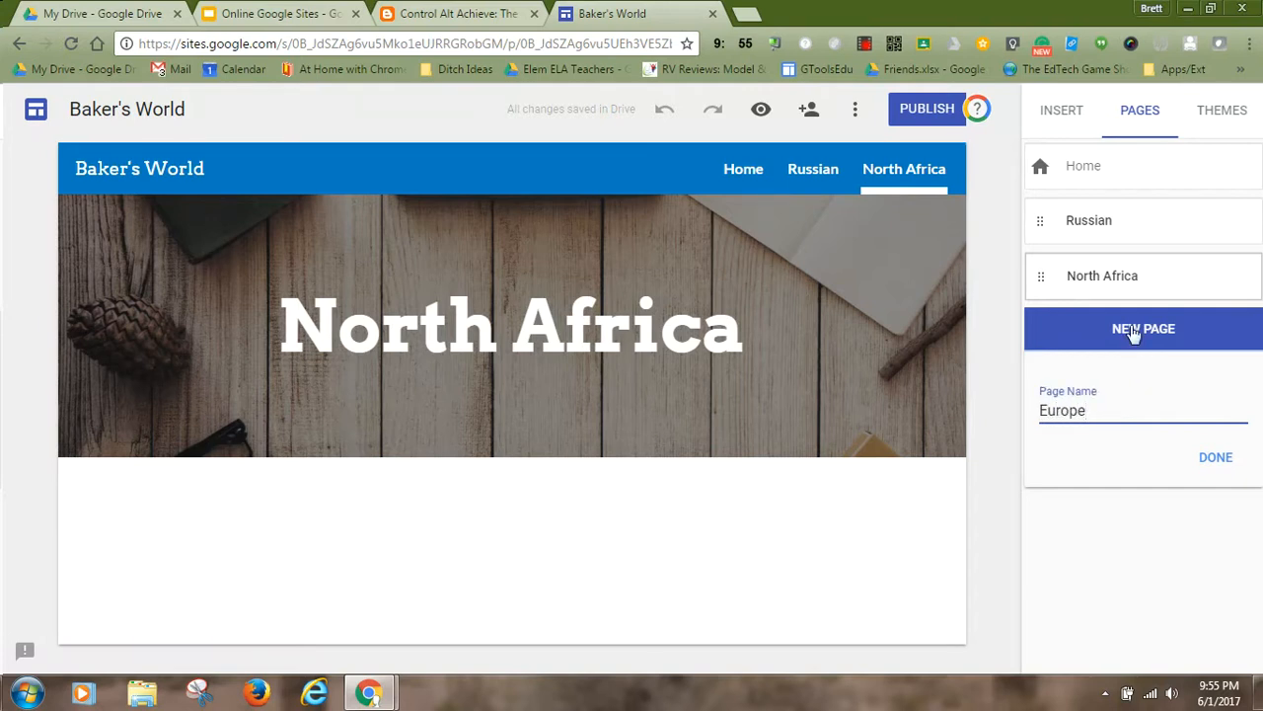
{"action": "left_click", "coordinate": [1217, 460]}
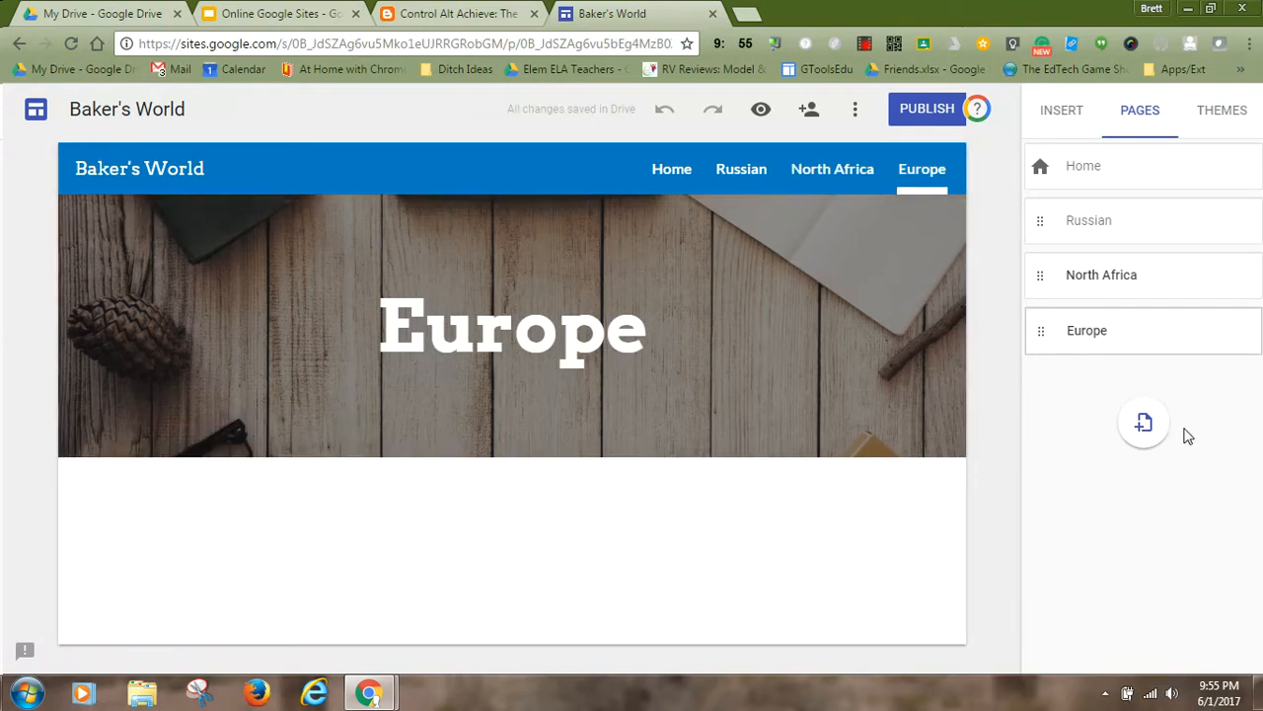
{"action": "left_click", "coordinate": [1143, 423]}
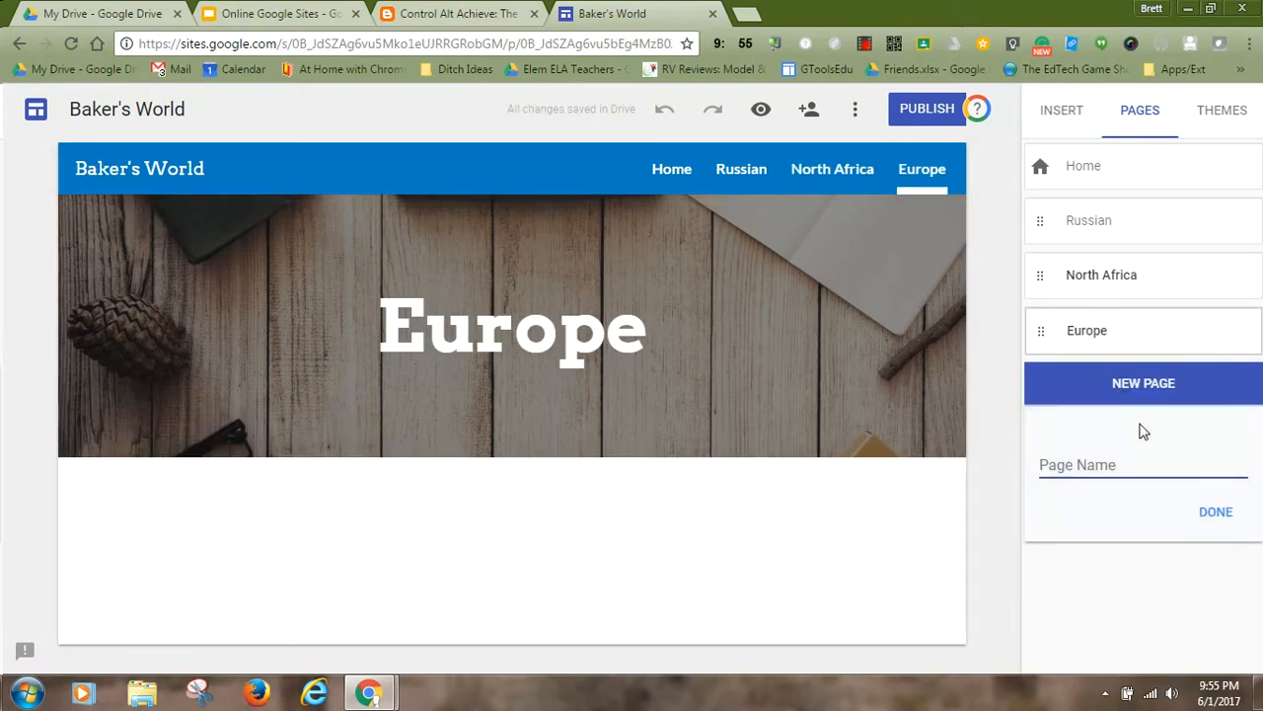
{"action": "type", "text": "Canada"}
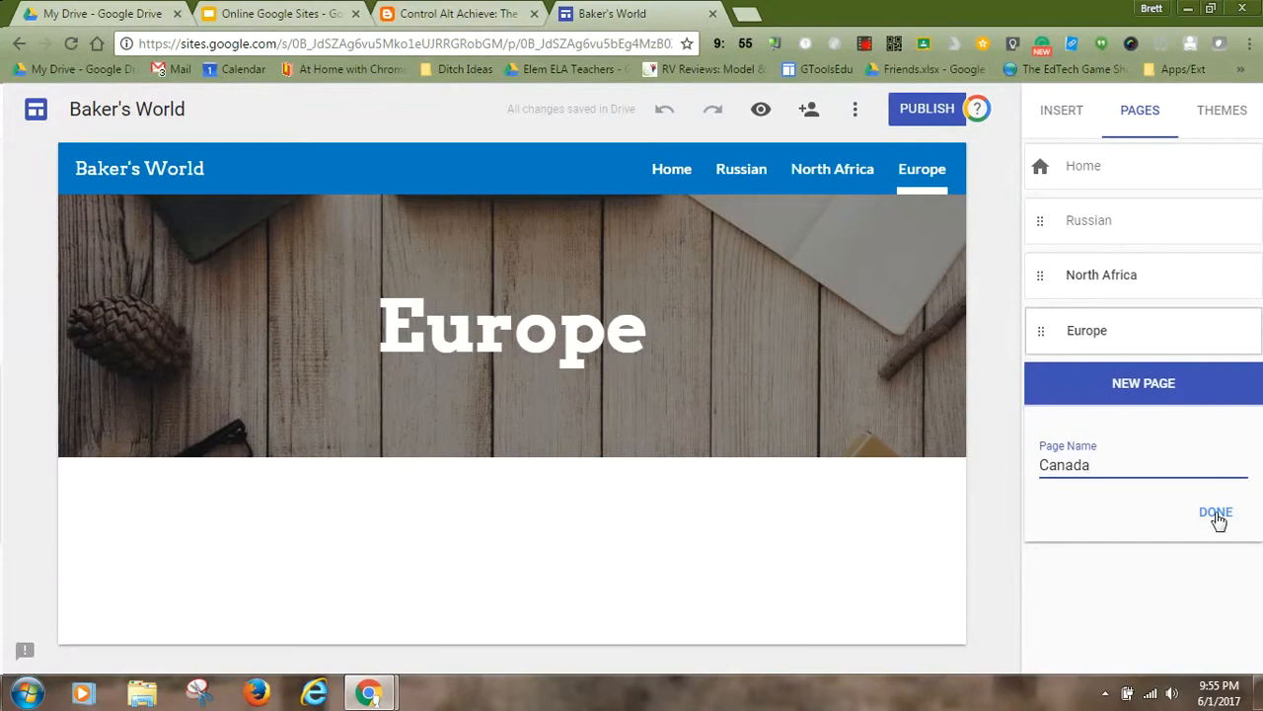
{"action": "left_click", "coordinate": [1217, 517]}
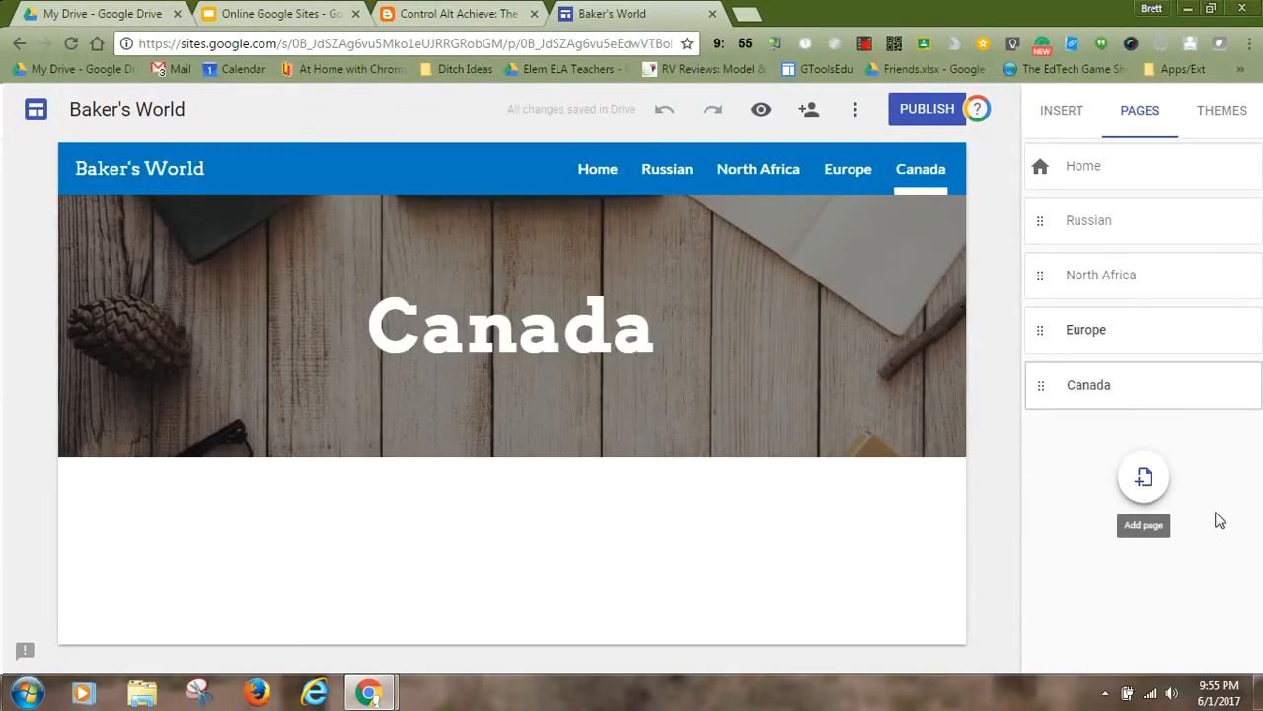
Check the Home, Russian, North Africa, Europe and Canada pages one after another through the site navigation.
{"action": "left_click", "coordinate": [597, 178]}
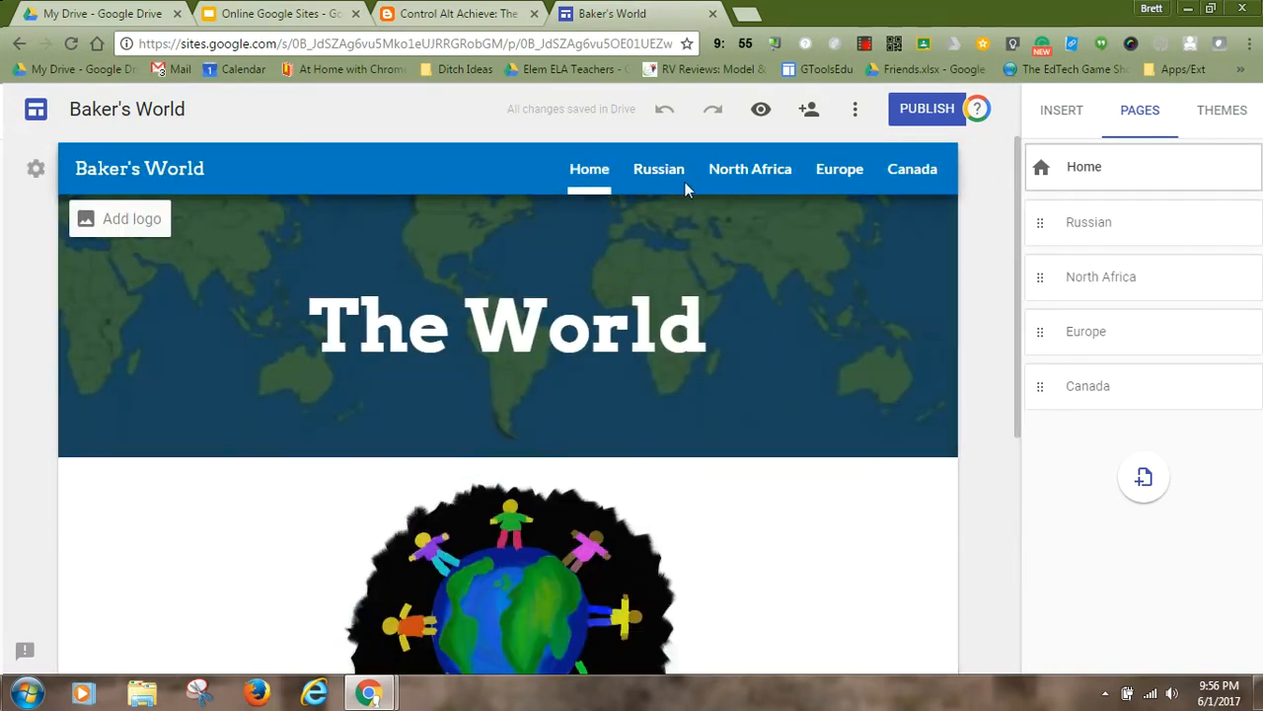
{"action": "left_click", "coordinate": [659, 175]}
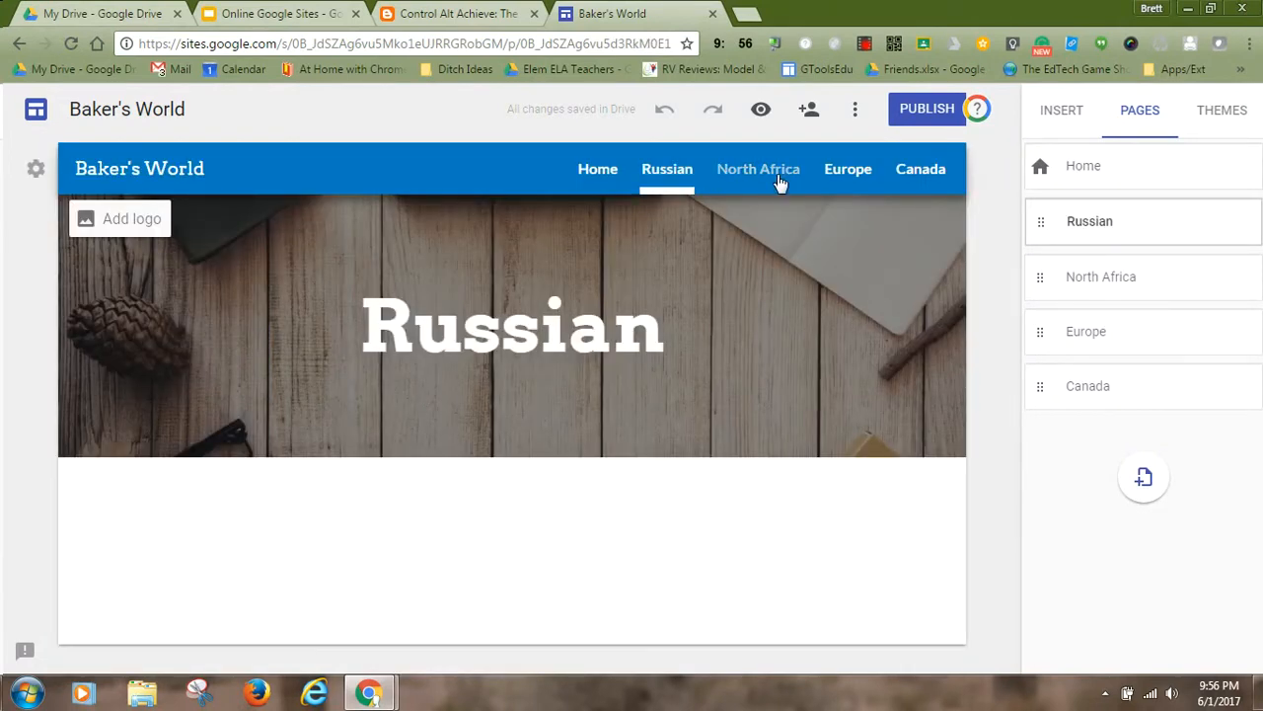
{"action": "left_click", "coordinate": [780, 177]}
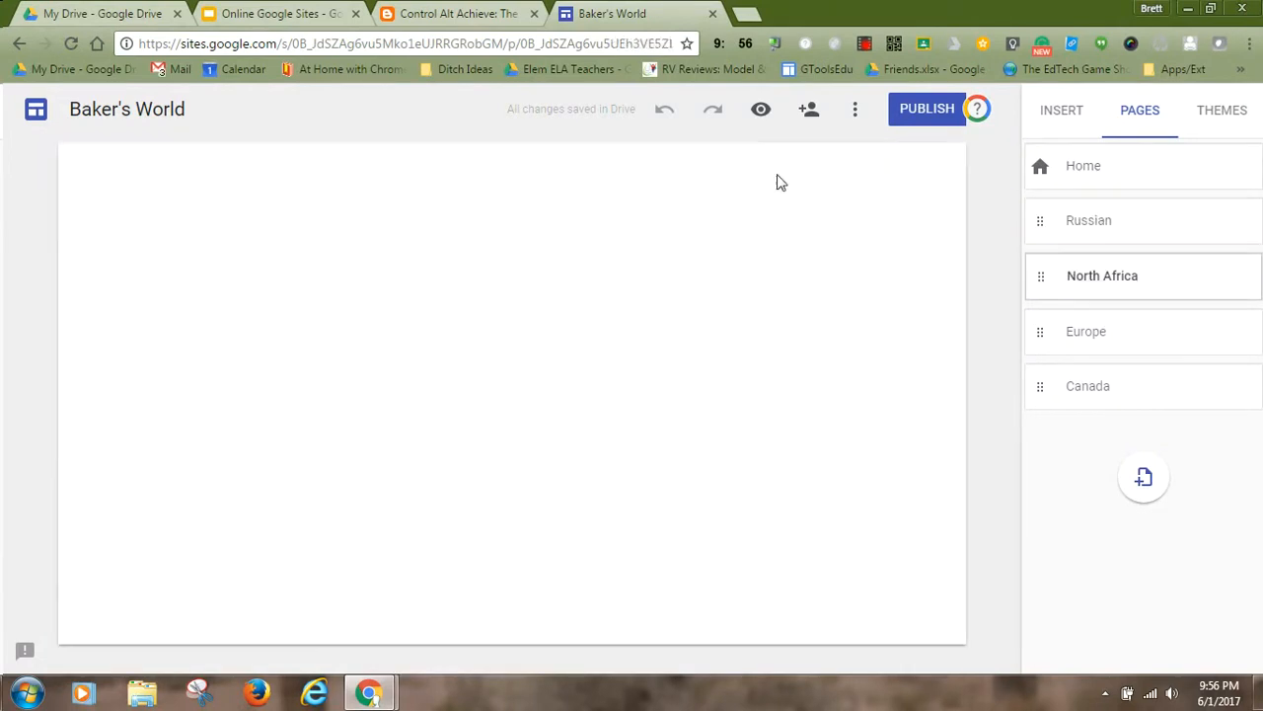
{"action": "left_click", "coordinate": [840, 177]}
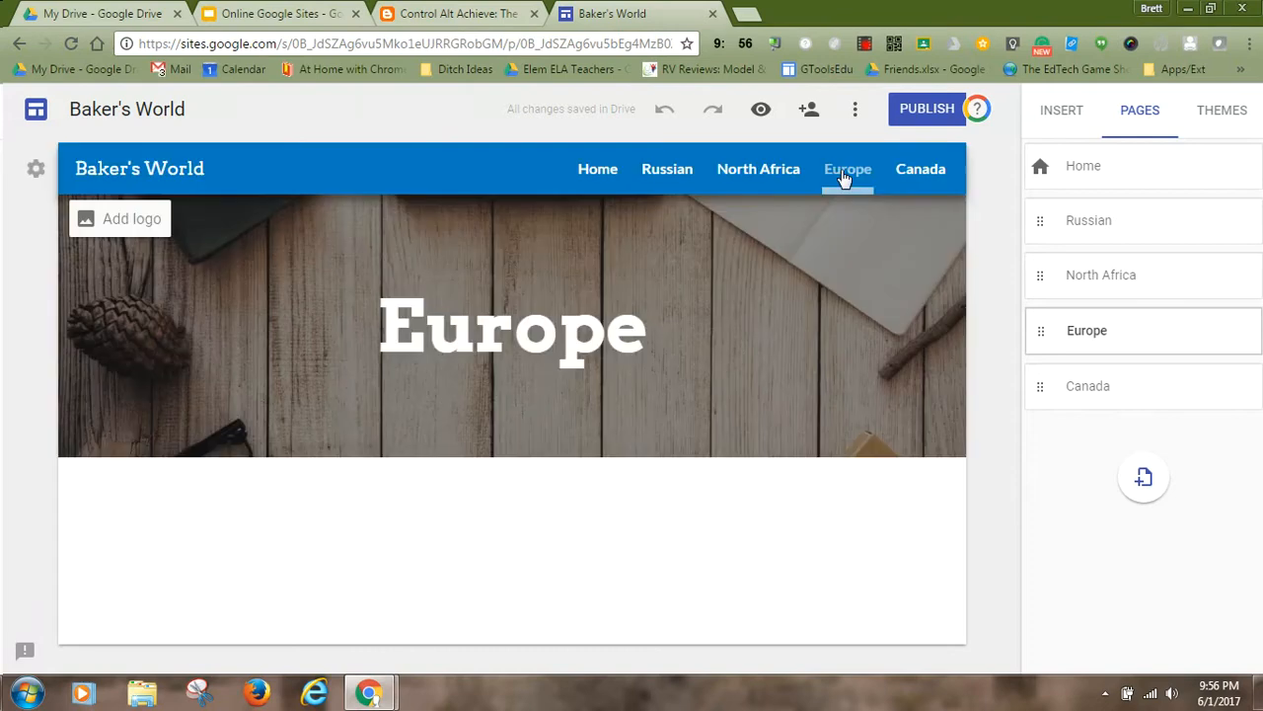
{"action": "left_click", "coordinate": [922, 179]}
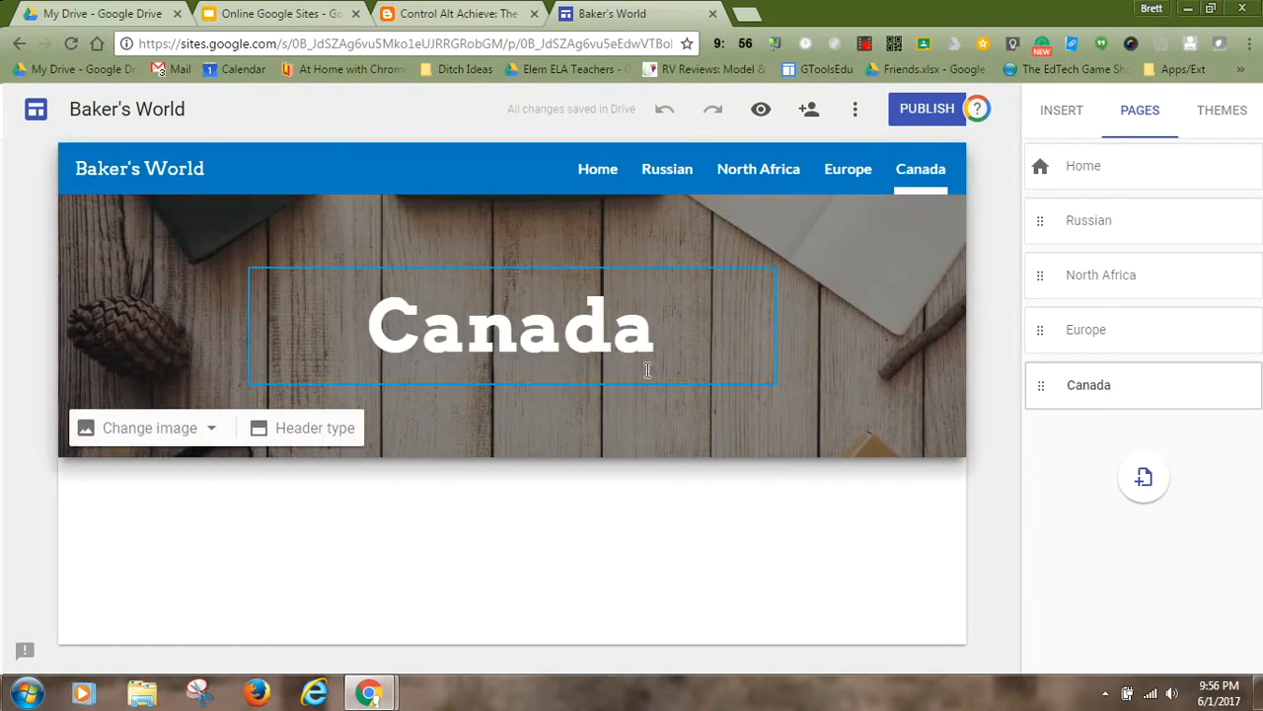
Set the Russian page's header image to the Russian Empire flag with the yellow eagle corner, found by an image search for "Russian flag".
{"action": "left_click", "coordinate": [674, 183]}
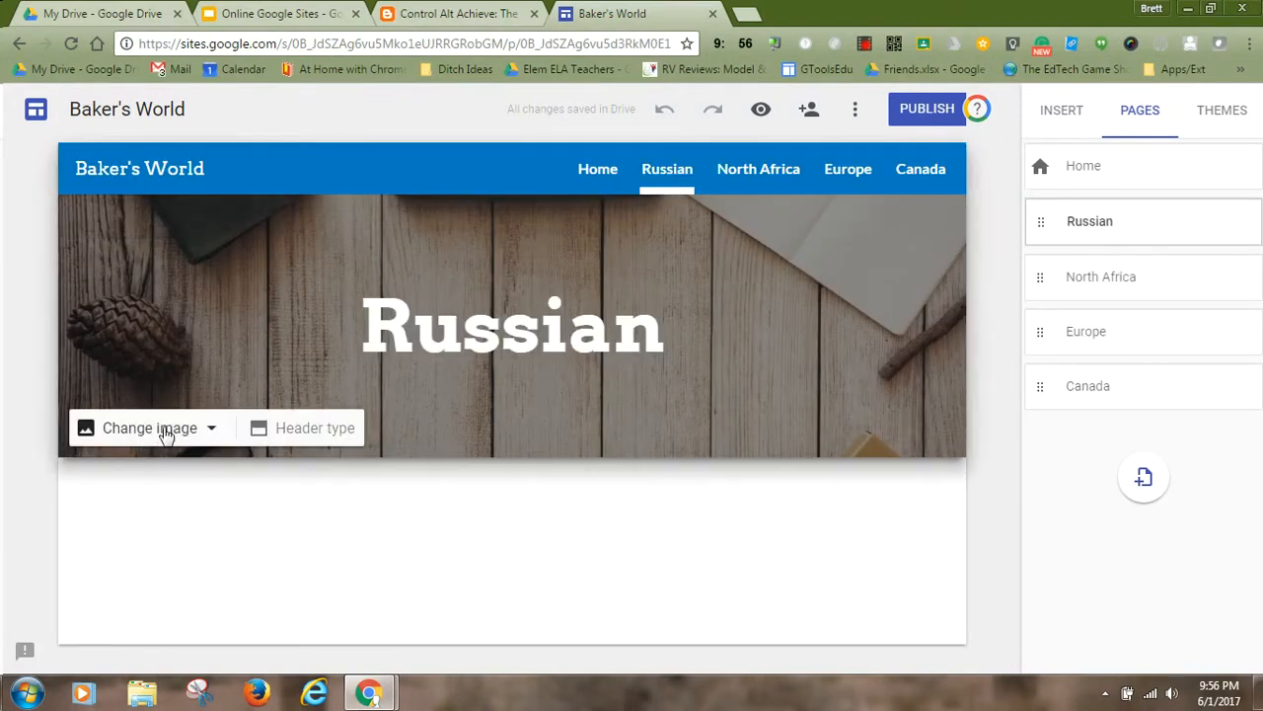
{"action": "left_click", "coordinate": [164, 431]}
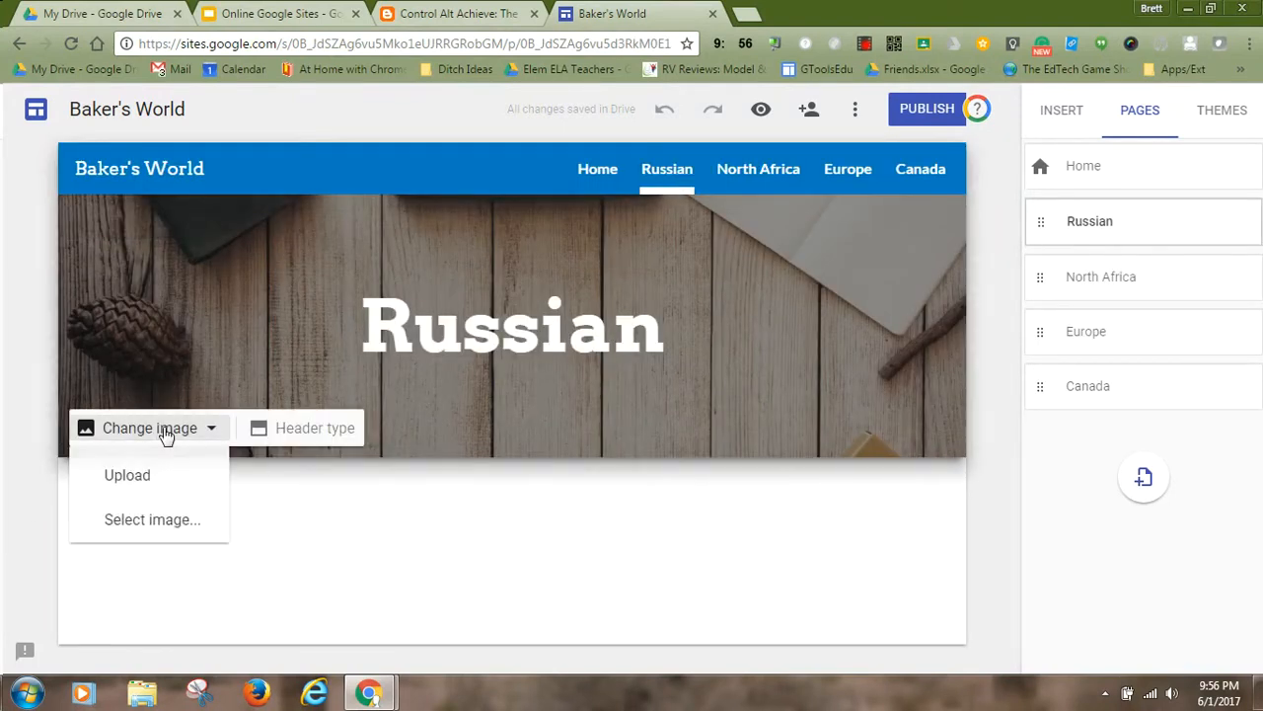
{"action": "left_click", "coordinate": [173, 523]}
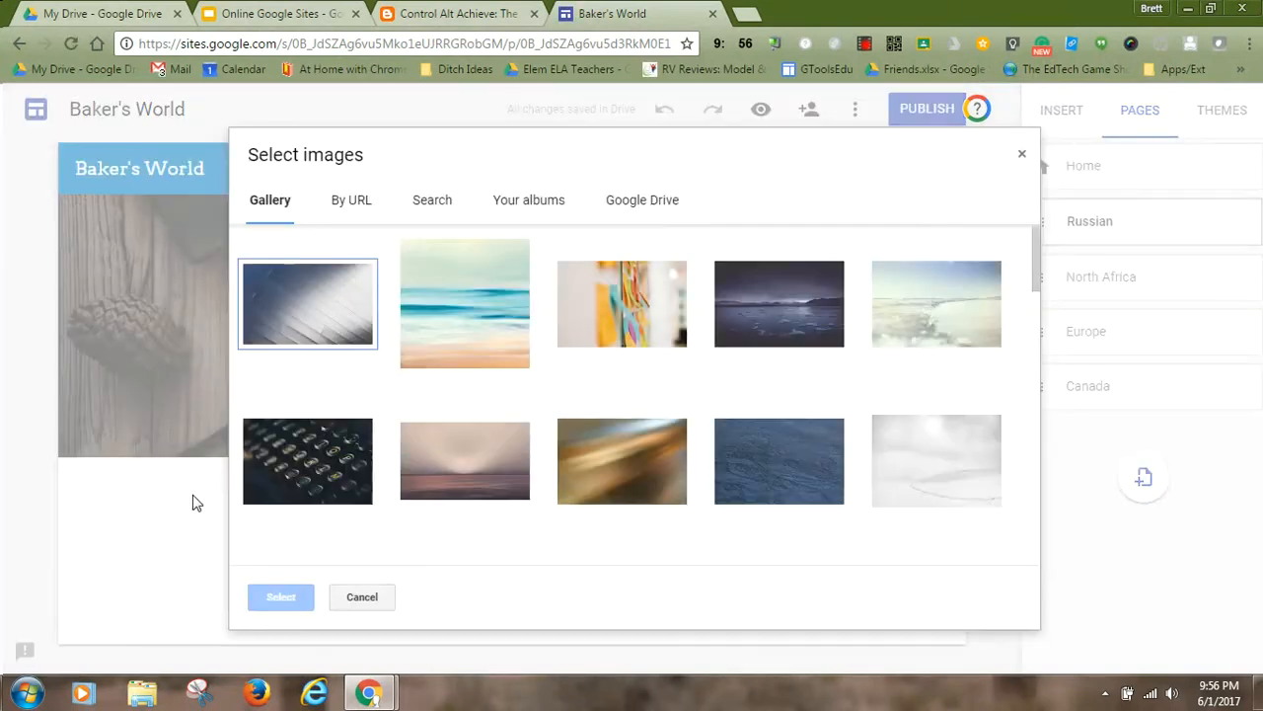
{"action": "left_click", "coordinate": [420, 207]}
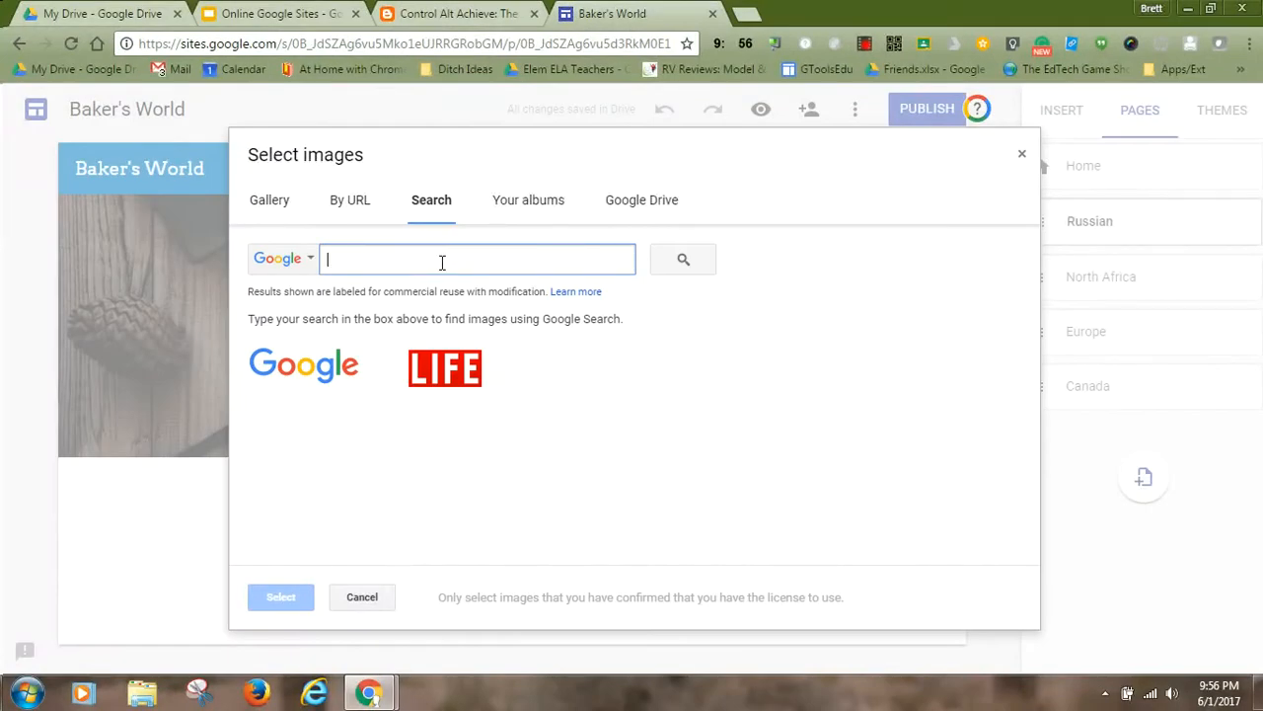
{"action": "type", "text": "Russian"}
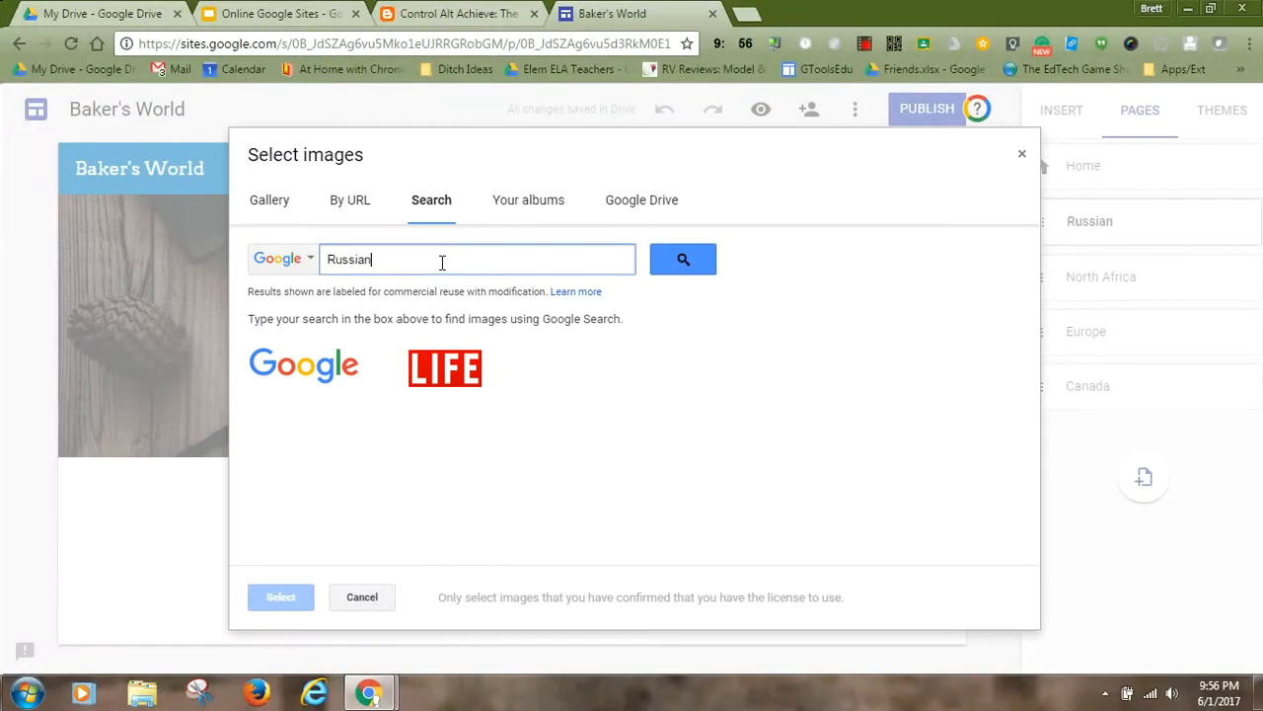
{"action": "type", "text": " flag"}
{"action": "key", "text": "Return"}
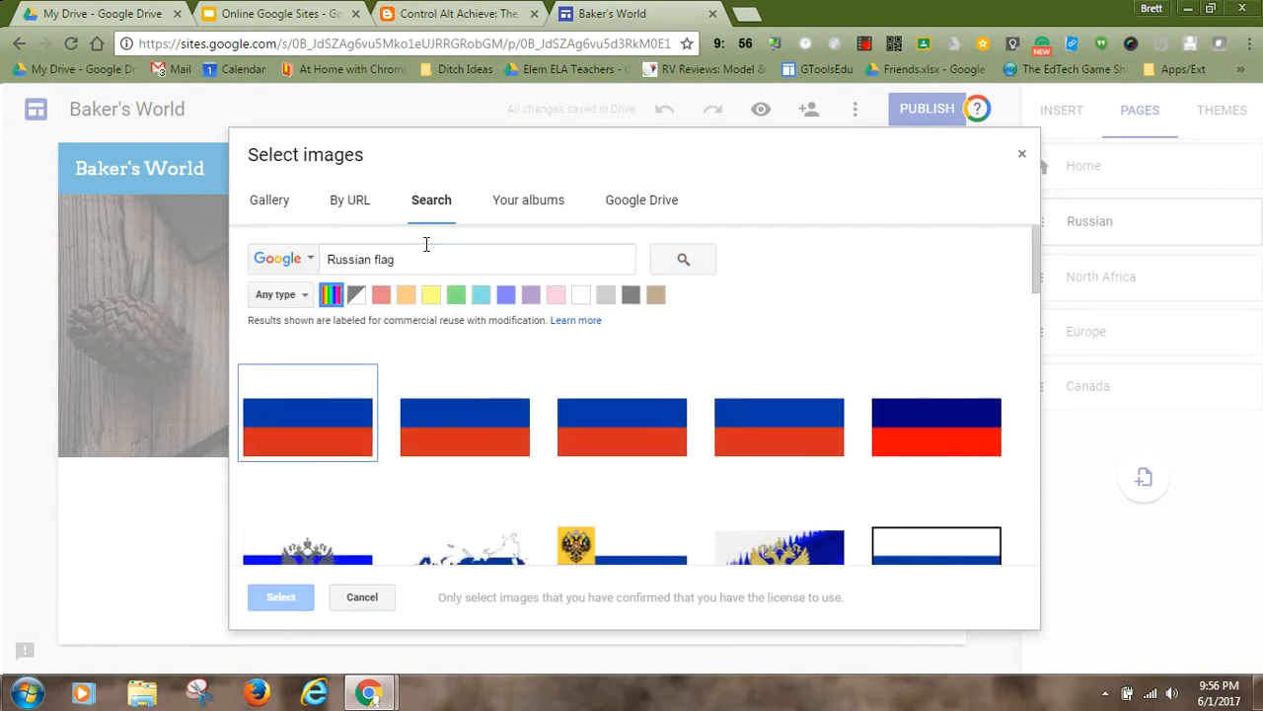
{"action": "scroll", "coordinate": [780, 426], "scroll_direction": "down", "scroll_amount": 3}
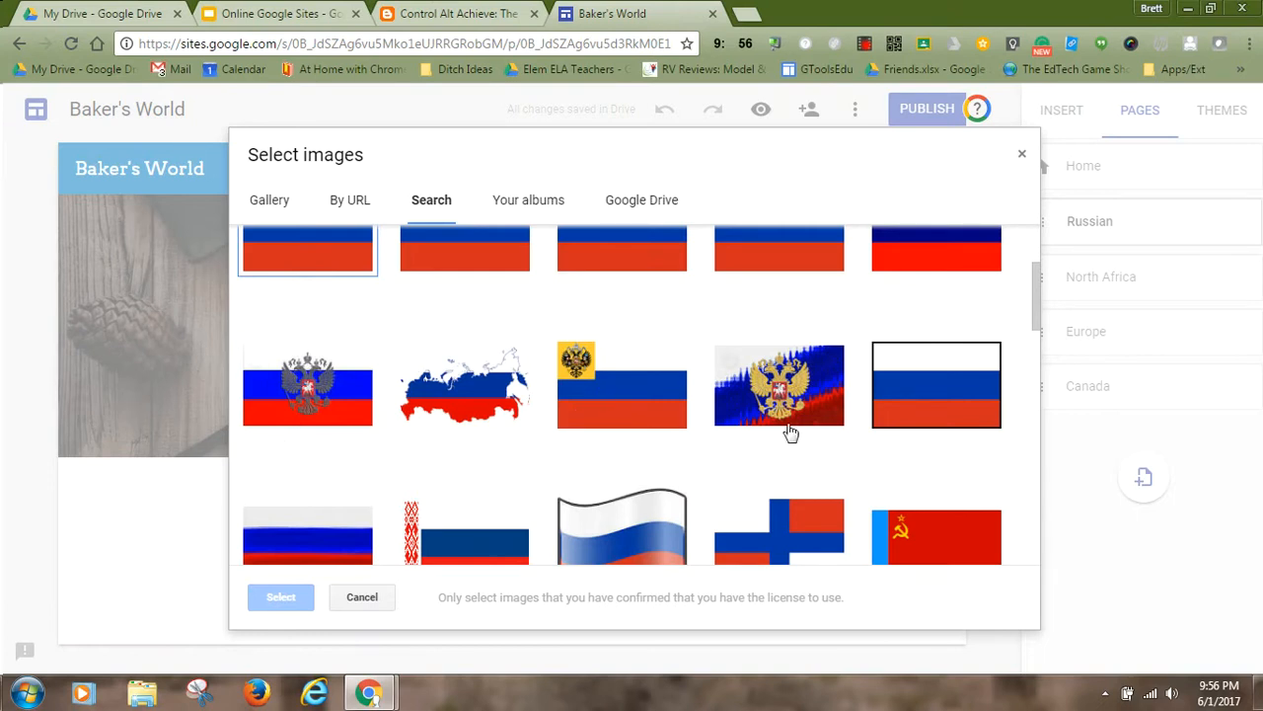
{"action": "left_click", "coordinate": [617, 404]}
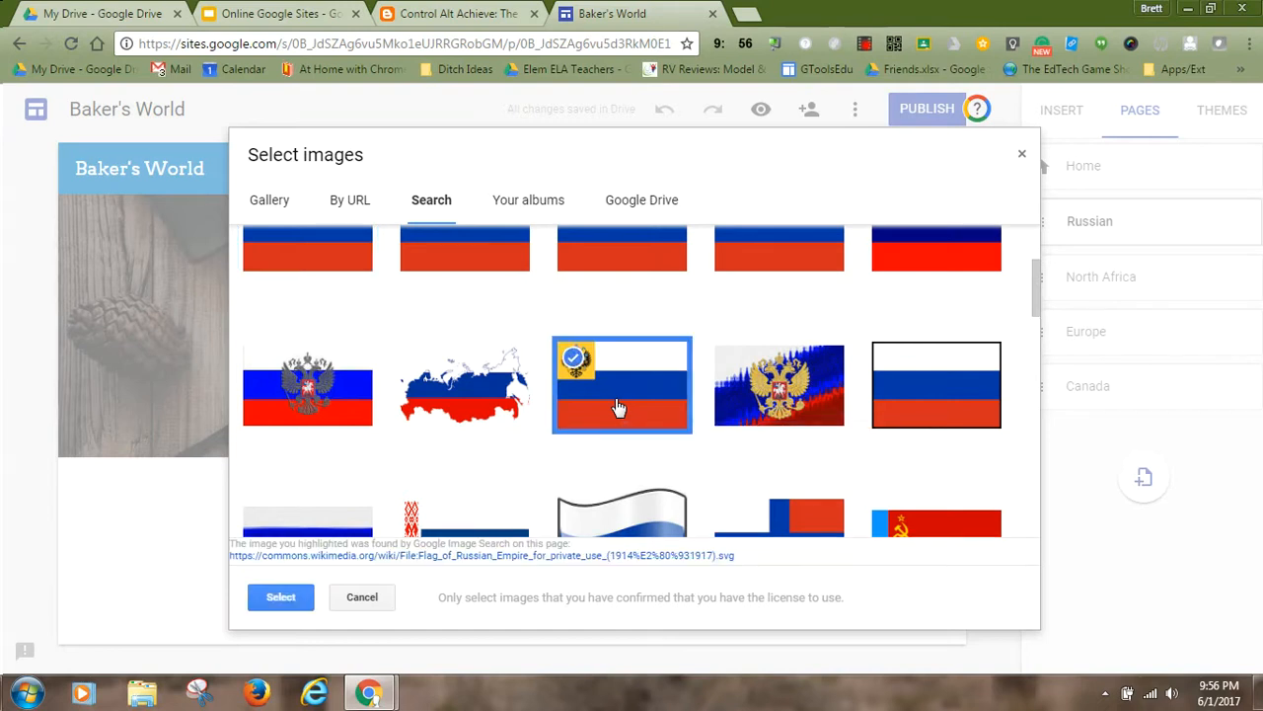
{"action": "left_click", "coordinate": [282, 597]}
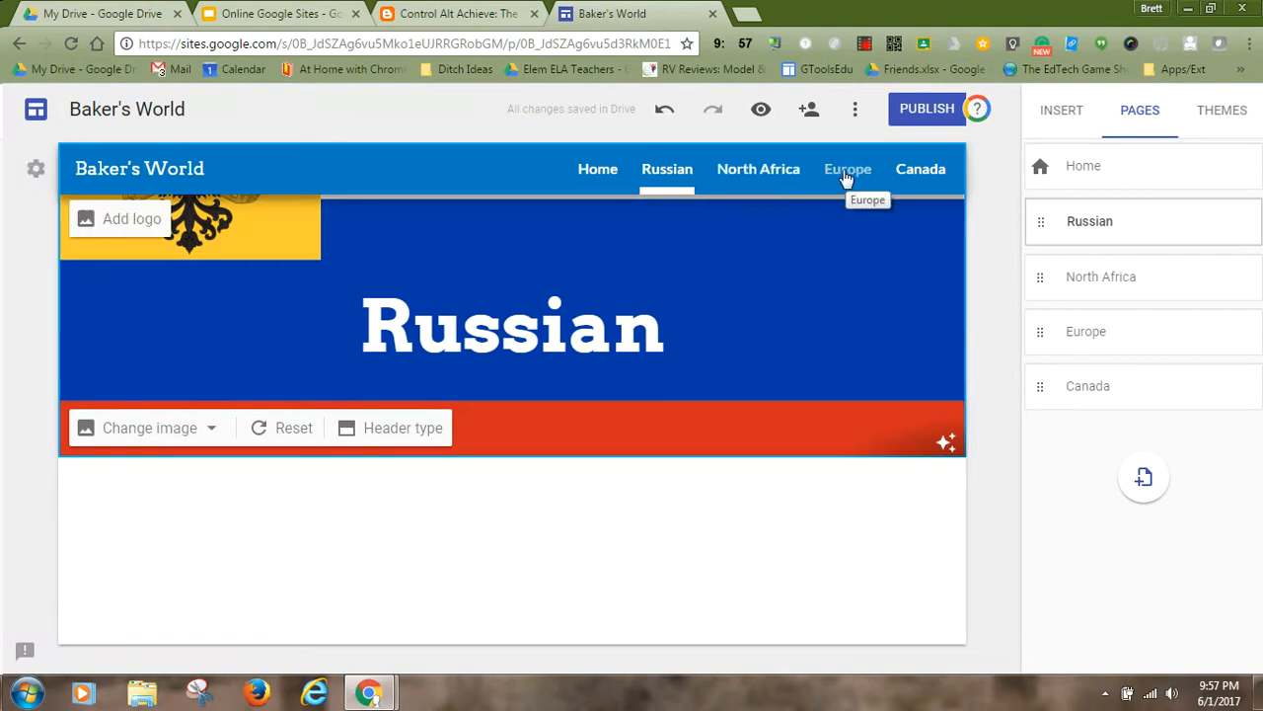
Set the Canada page's header image to the Canada flag map, found by an image search for "Canadian flagf".
{"action": "left_click", "coordinate": [914, 175]}
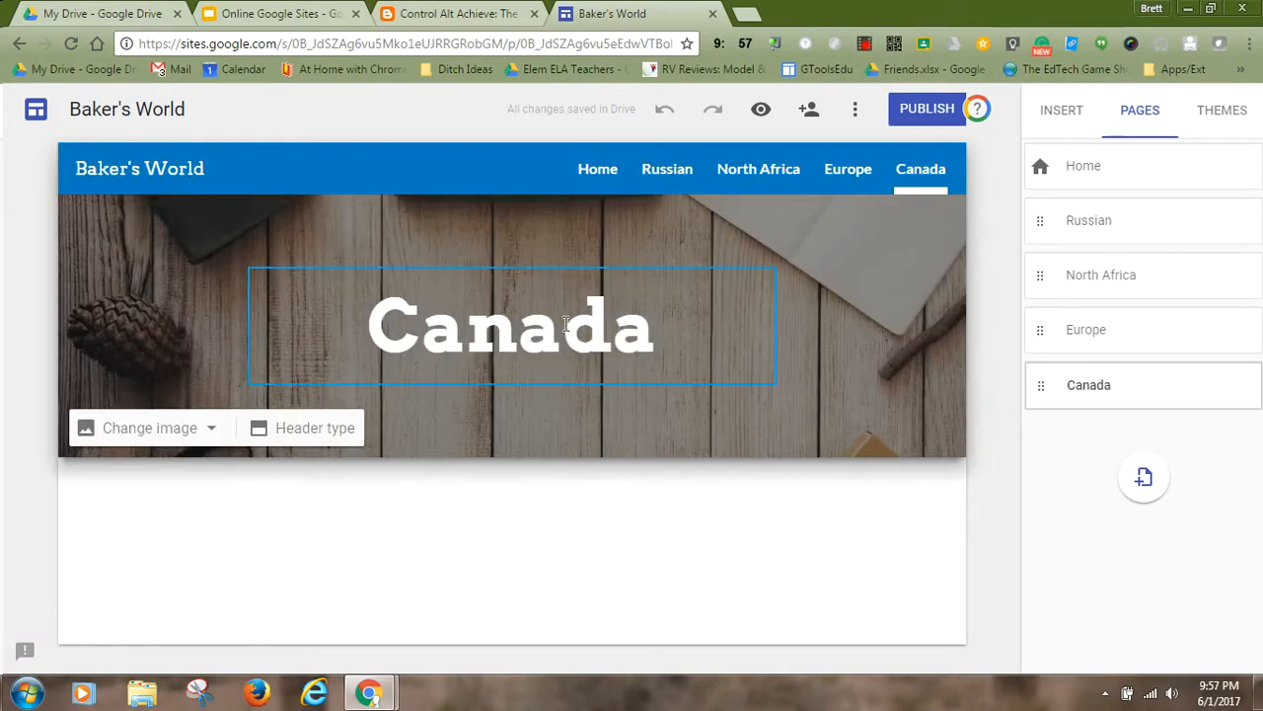
{"action": "left_click", "coordinate": [210, 434]}
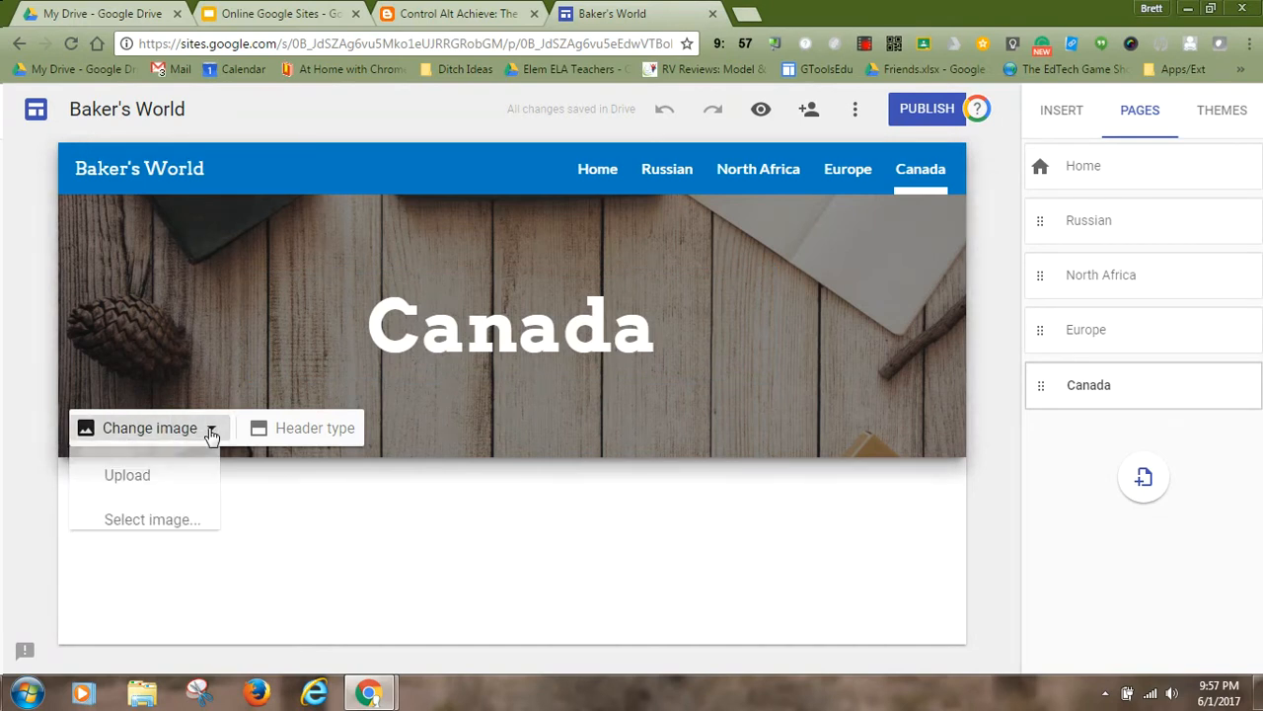
{"action": "left_click", "coordinate": [151, 519]}
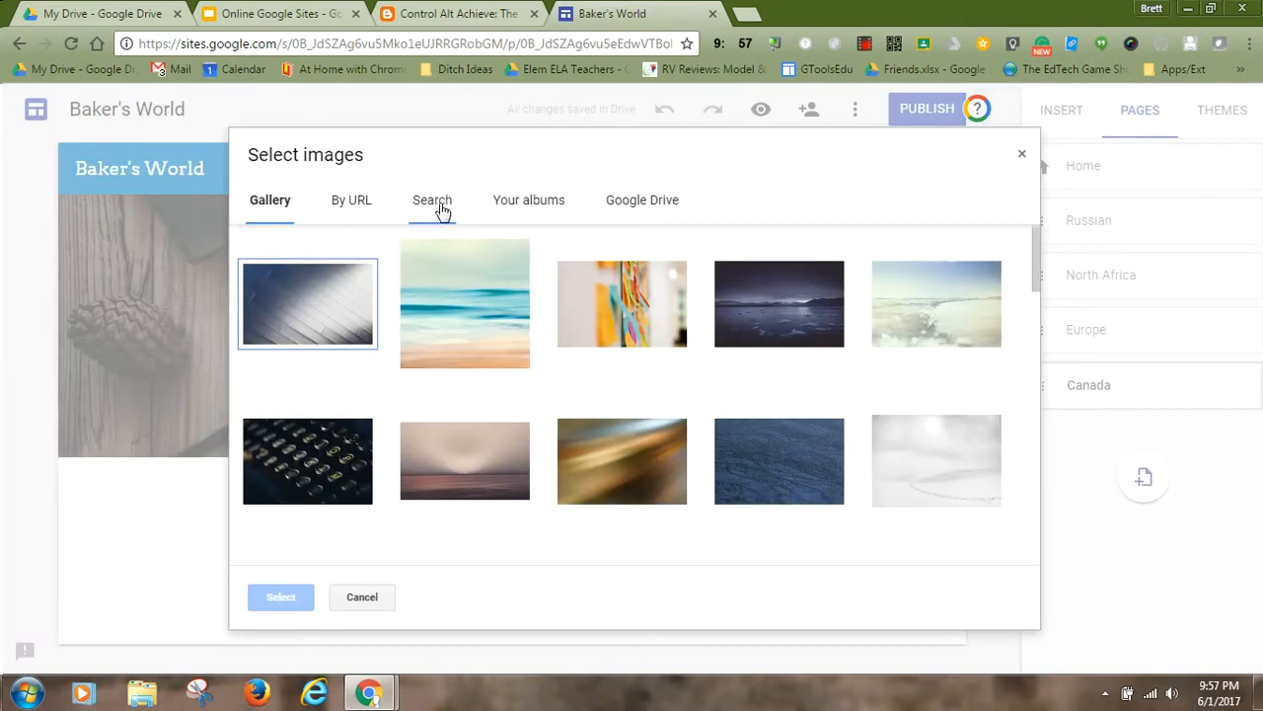
{"action": "left_click", "coordinate": [442, 212]}
{"action": "type", "text": "Canad"}
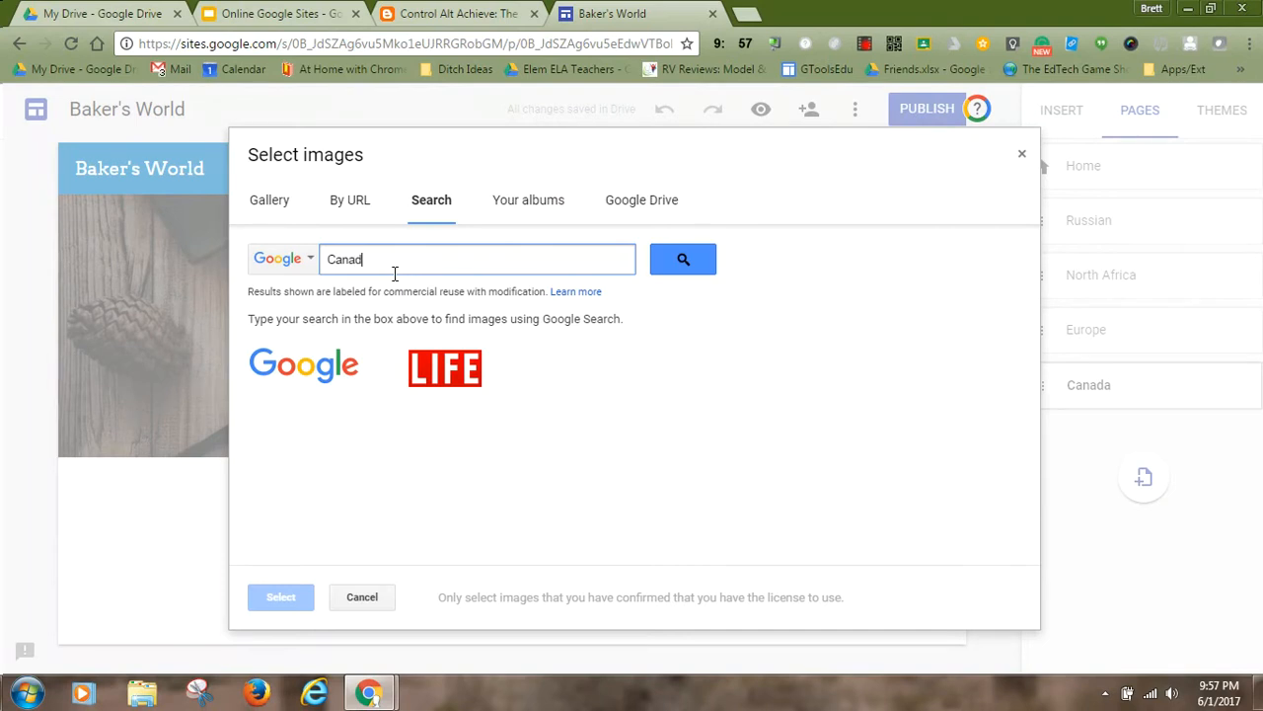
{"action": "type", "text": "ian flagf"}
{"action": "key", "text": "Return"}
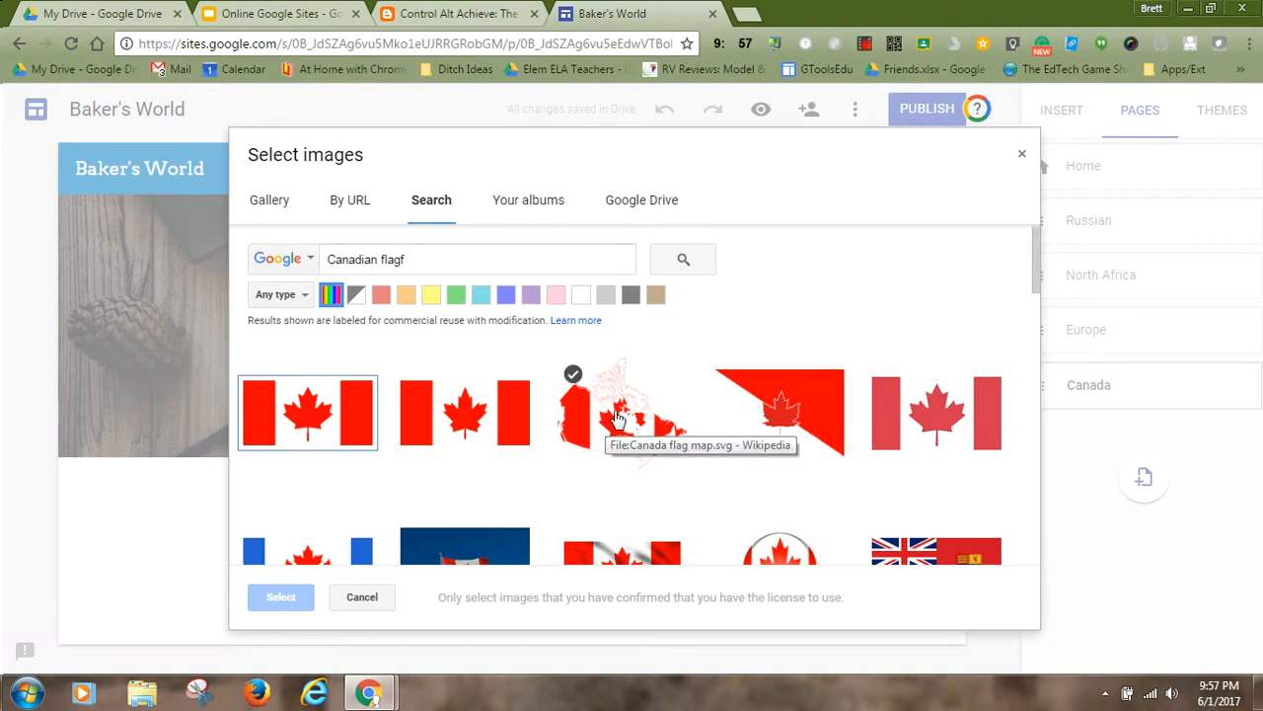
{"action": "scroll", "coordinate": [570, 413], "scroll_direction": "up", "scroll_amount": 3}
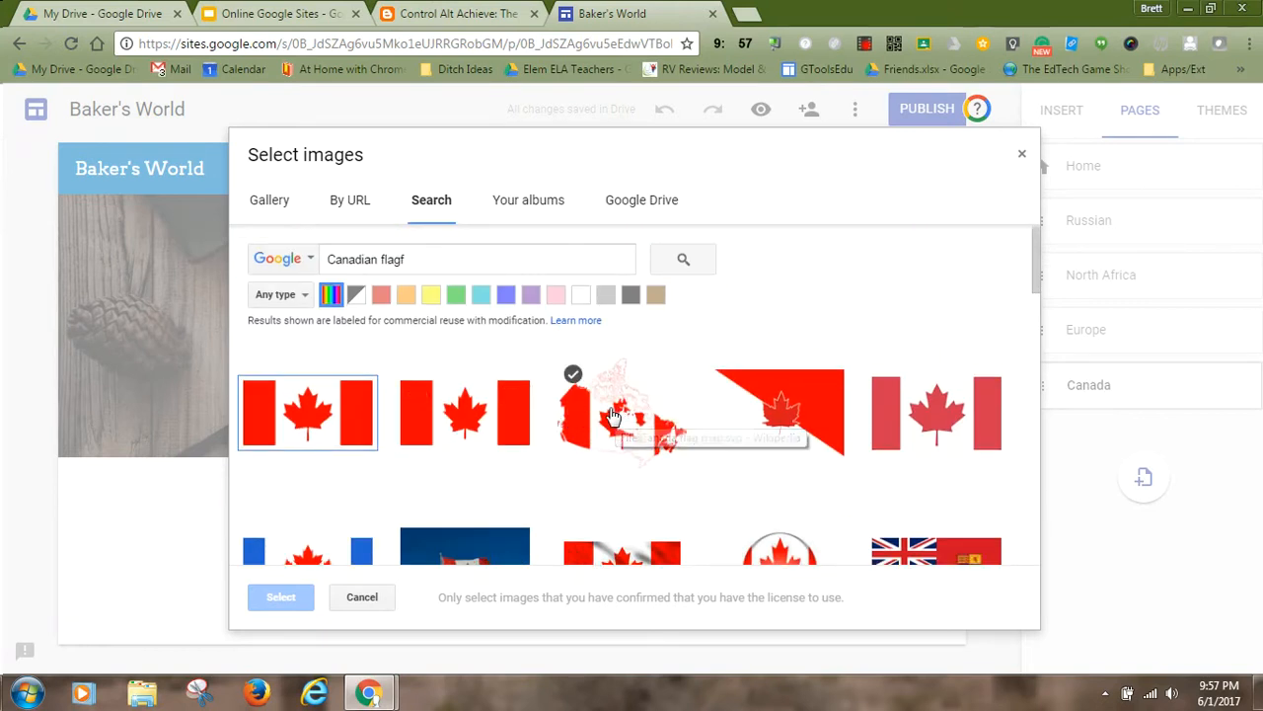
{"action": "left_click", "coordinate": [612, 415]}
{"action": "left_click", "coordinate": [280, 599]}
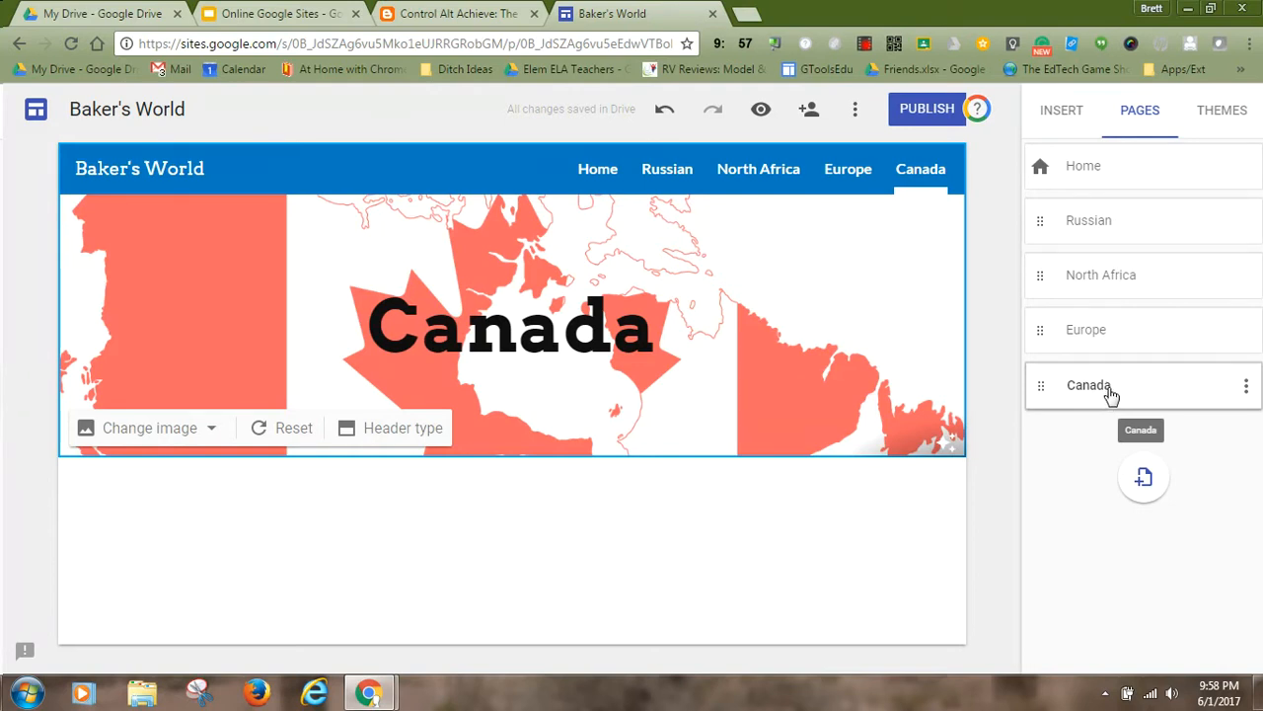
Create a sub page named "Key Terms" under the Canada page.
{"action": "left_click", "coordinate": [1244, 391]}
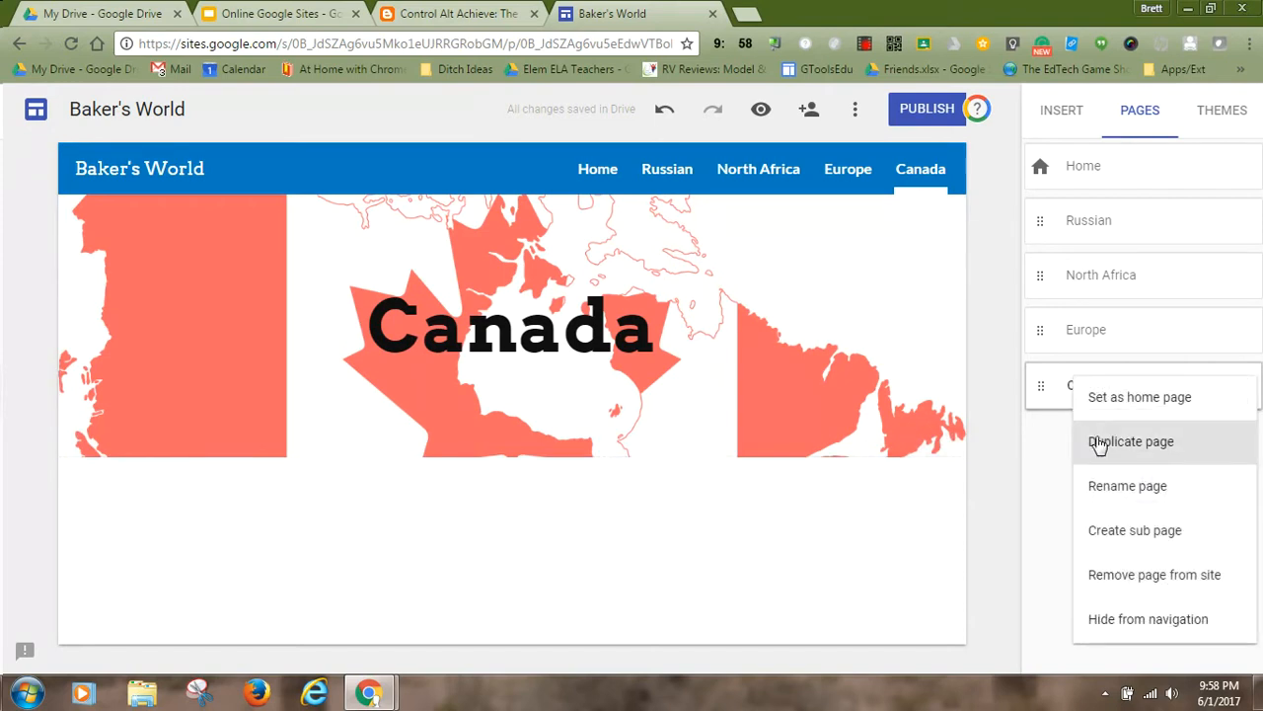
{"action": "left_click", "coordinate": [1097, 539]}
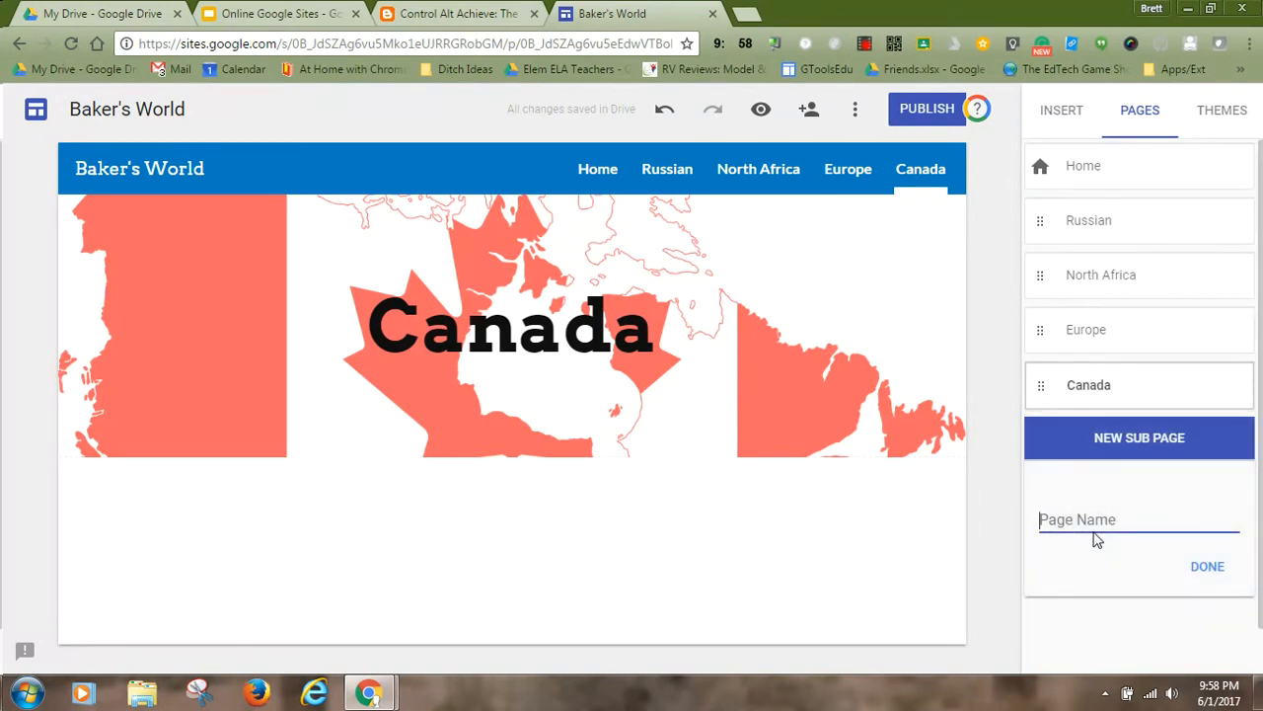
{"action": "type", "text": "Key Terms"}
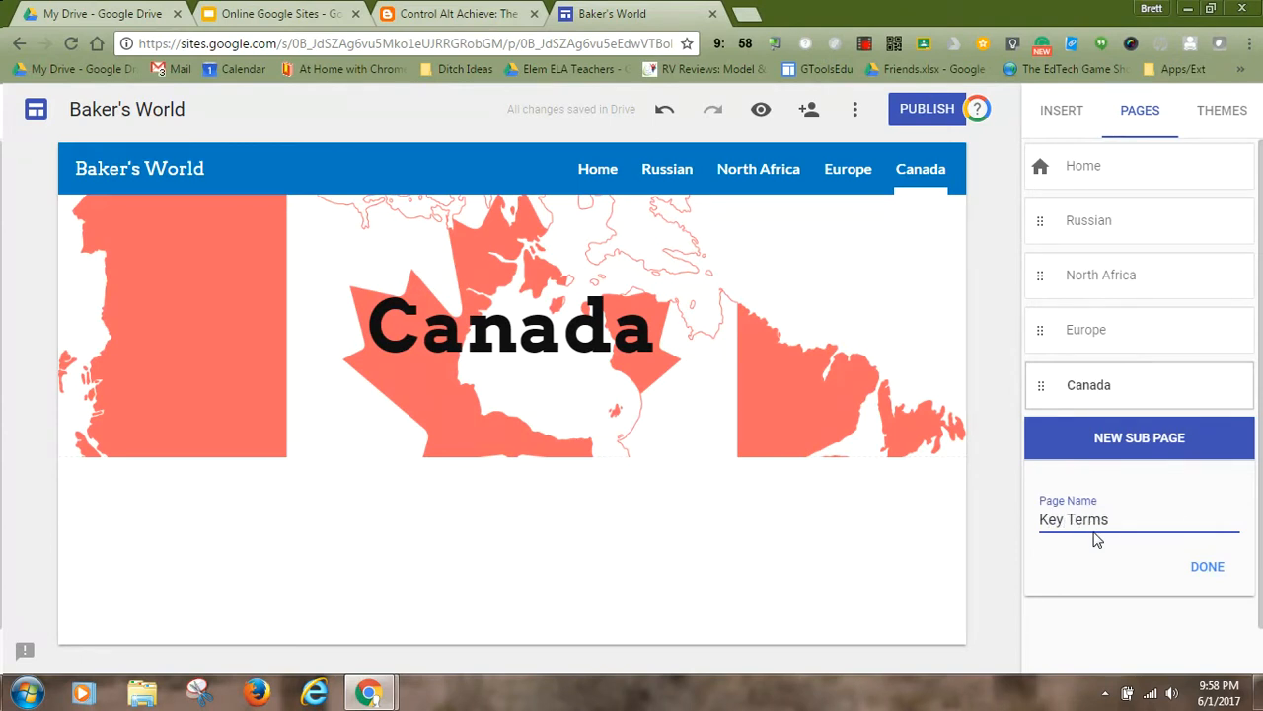
{"action": "left_click", "coordinate": [1205, 565]}
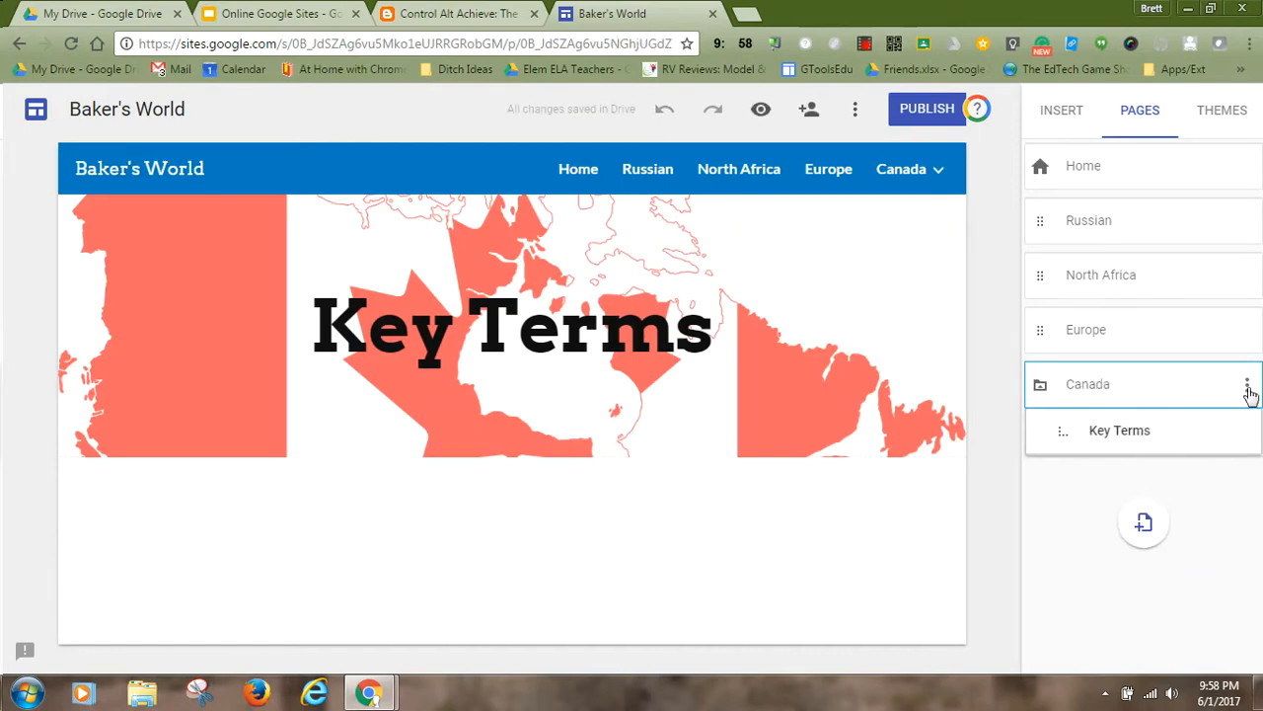
Create two more sub pages under Canada, named "Physical Geography" and "Government".
{"action": "left_click", "coordinate": [1248, 387]}
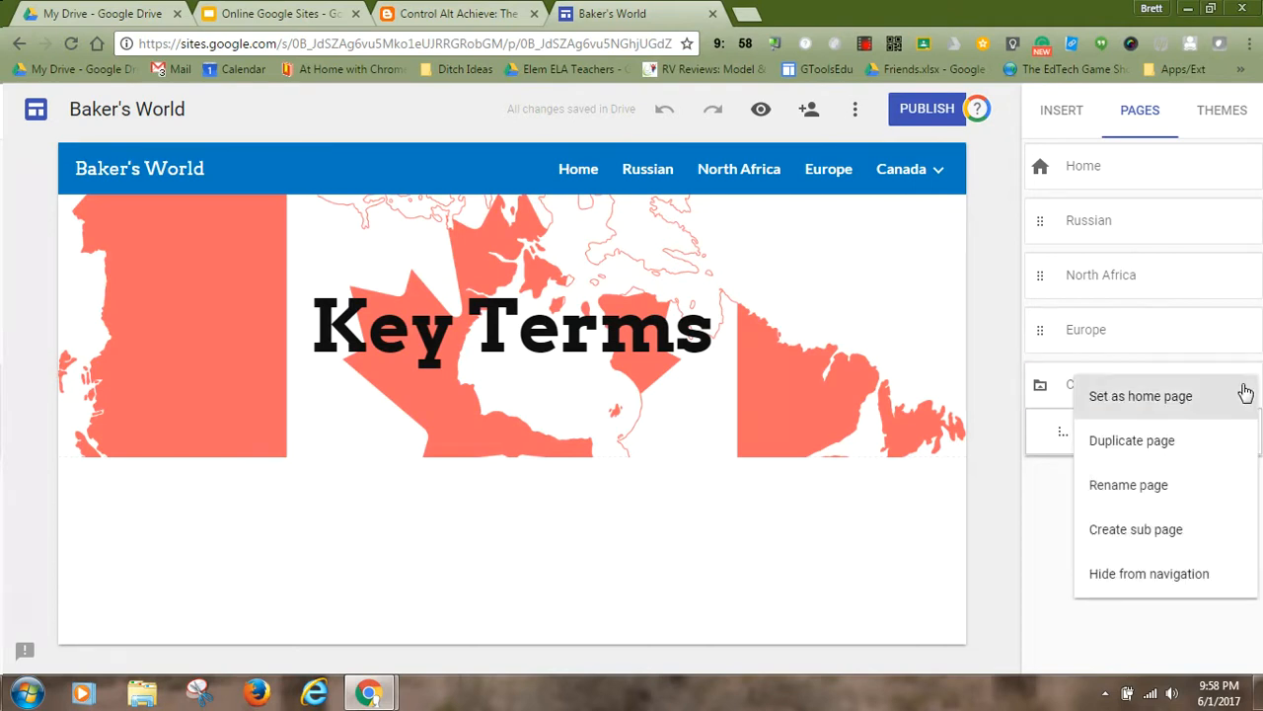
{"action": "left_click", "coordinate": [1138, 531]}
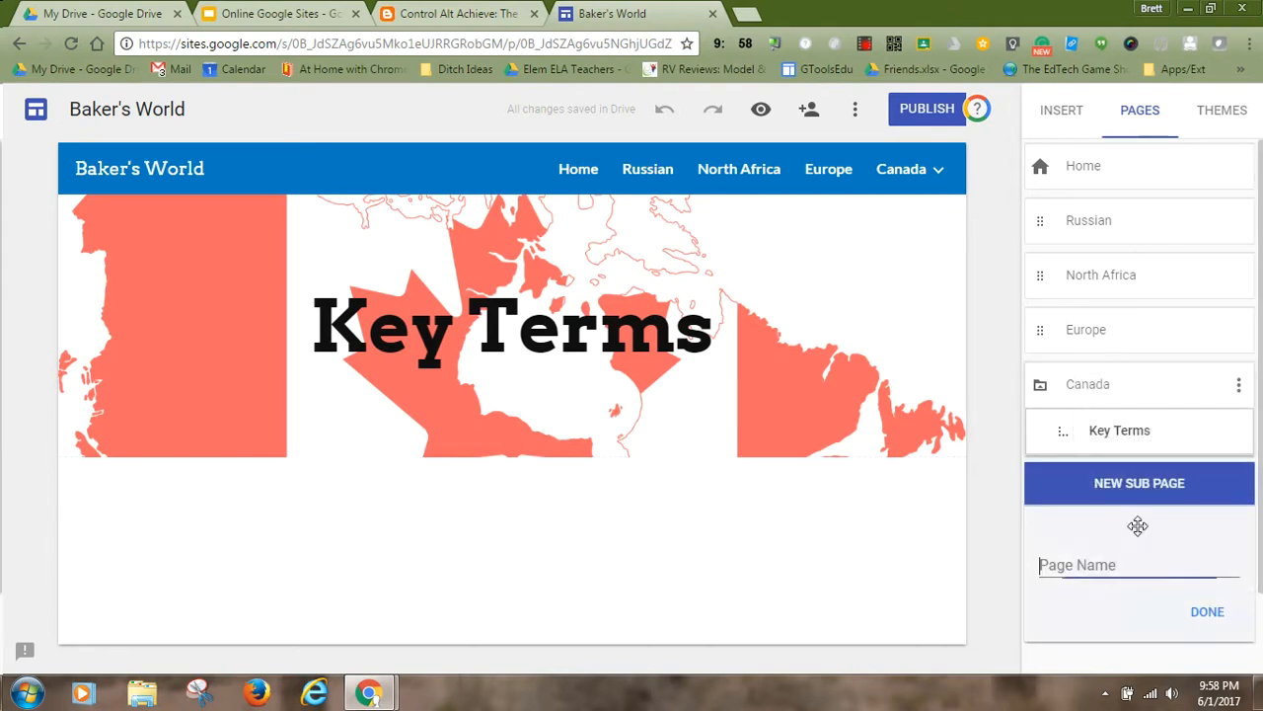
{"action": "type", "text": "Physical Geography"}
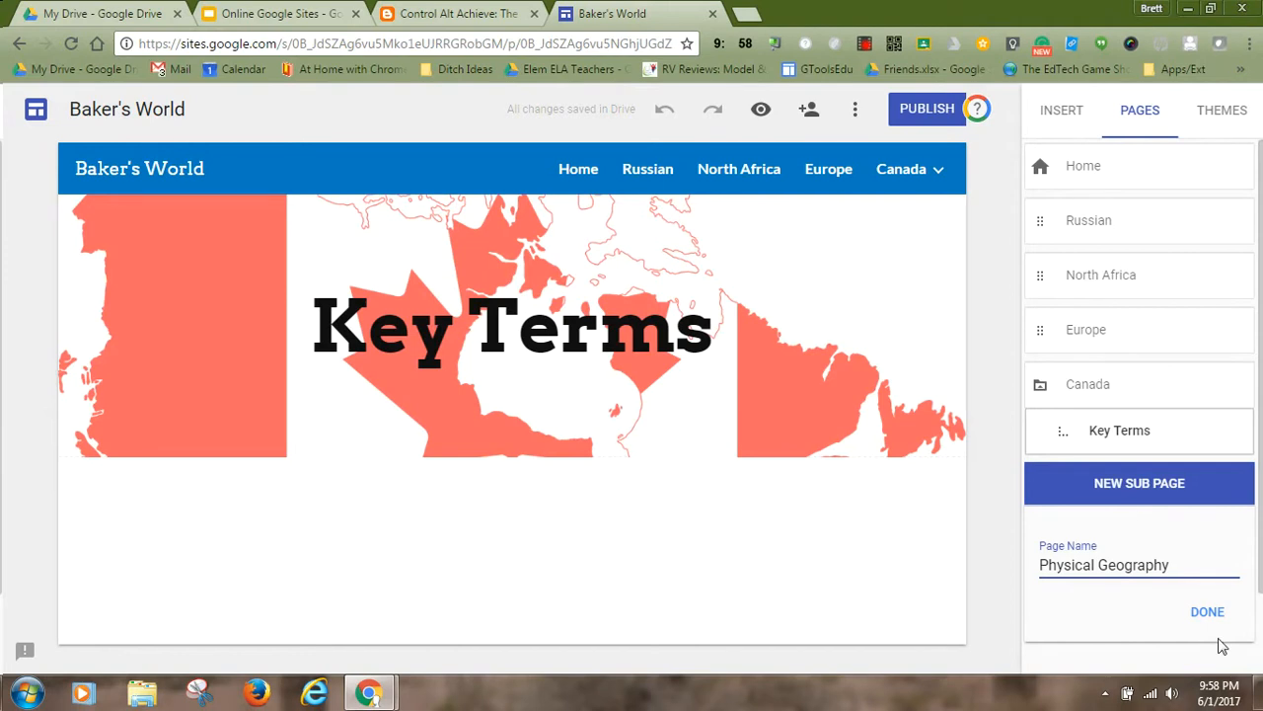
{"action": "left_click", "coordinate": [1207, 611]}
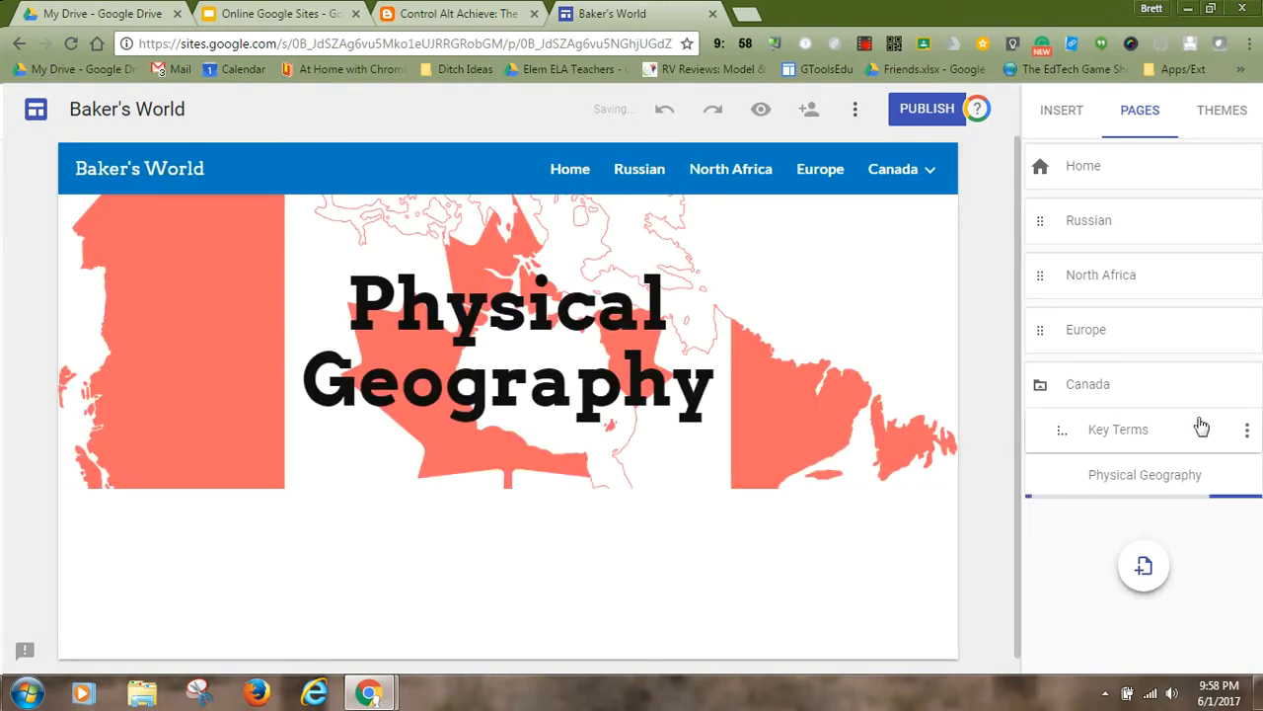
{"action": "left_click", "coordinate": [1246, 387]}
{"action": "left_click", "coordinate": [1138, 530]}
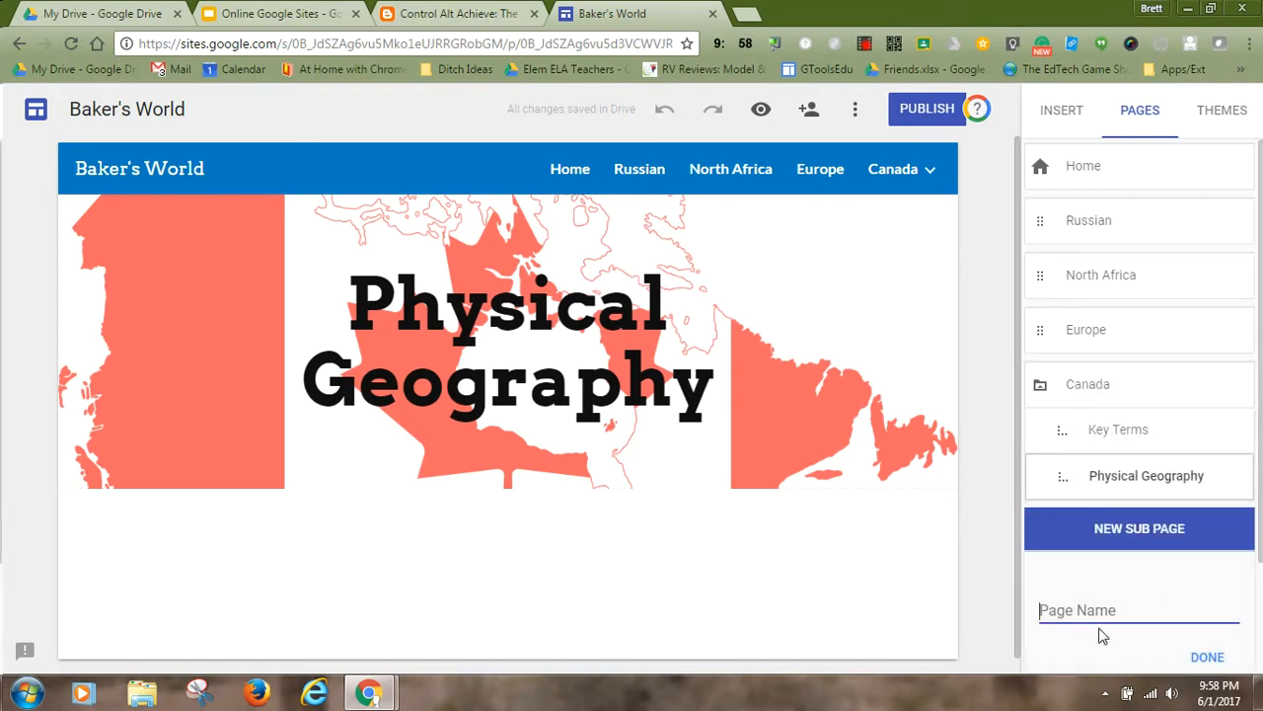
{"action": "type", "text": "Government"}
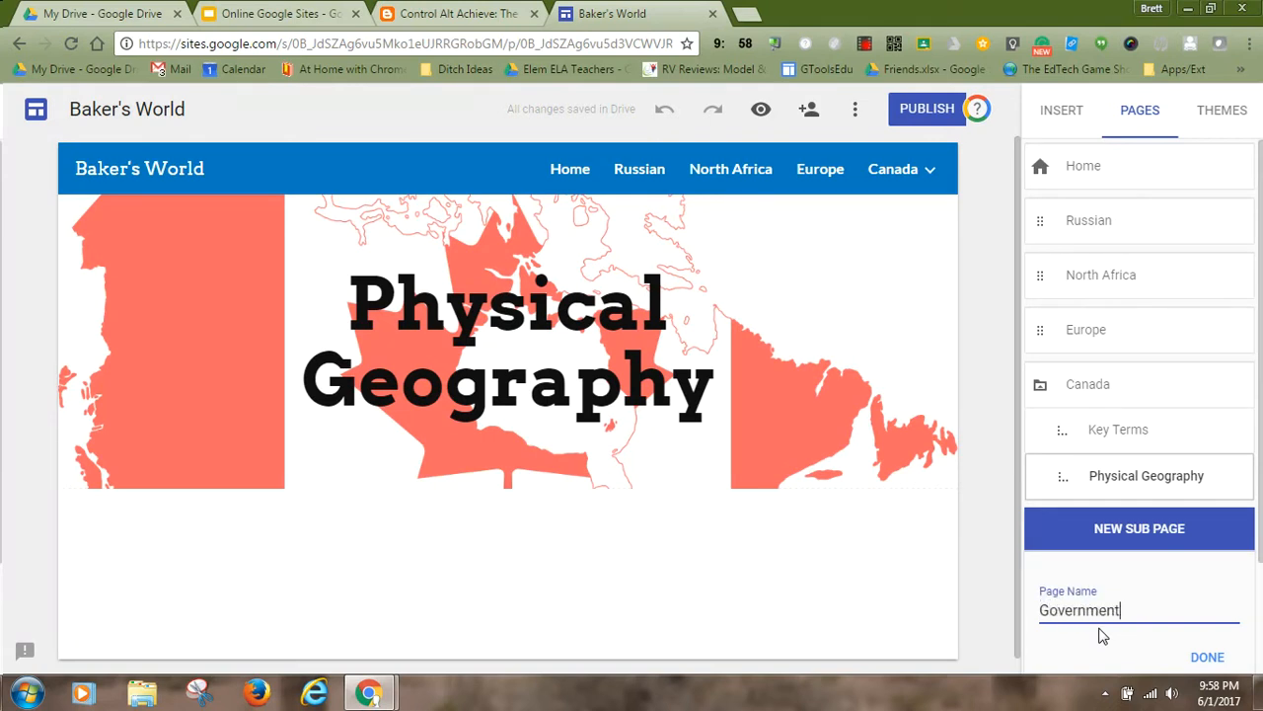
{"action": "left_click", "coordinate": [1206, 656]}
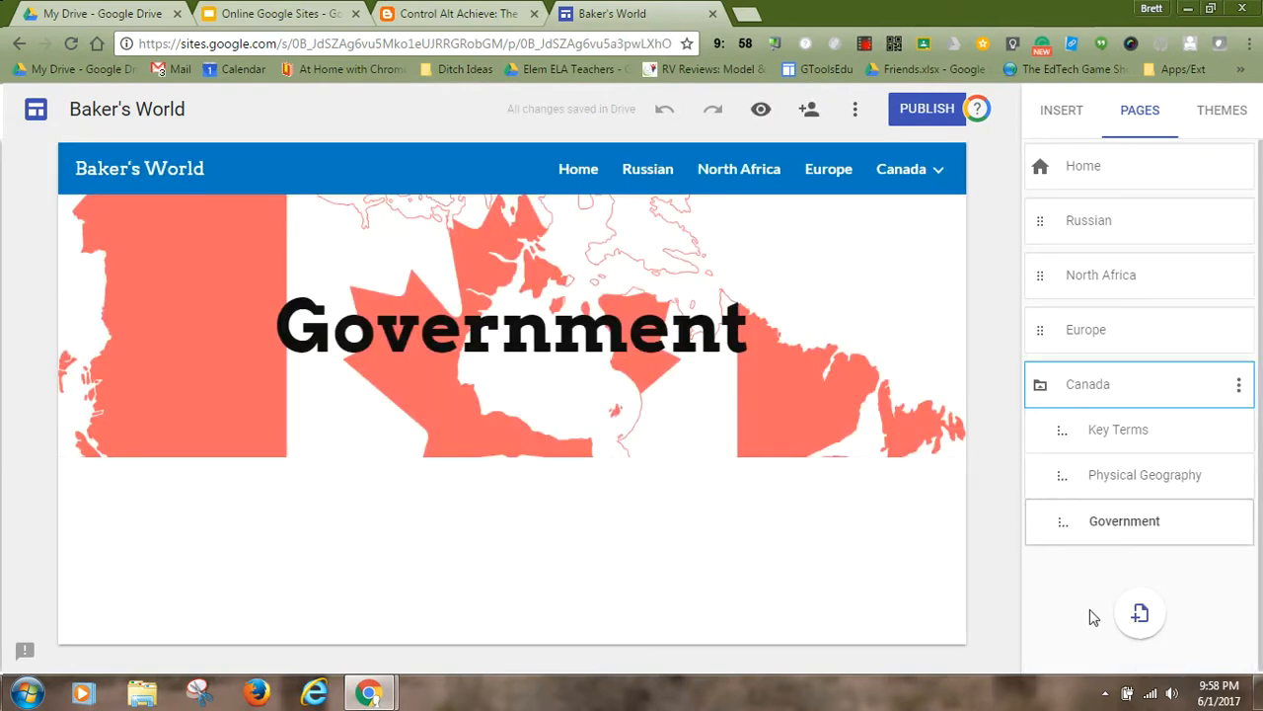
Add a new page named "Economy" and nest it under Canada between Physical Geography and Government.
{"action": "left_click", "coordinate": [1140, 617]}
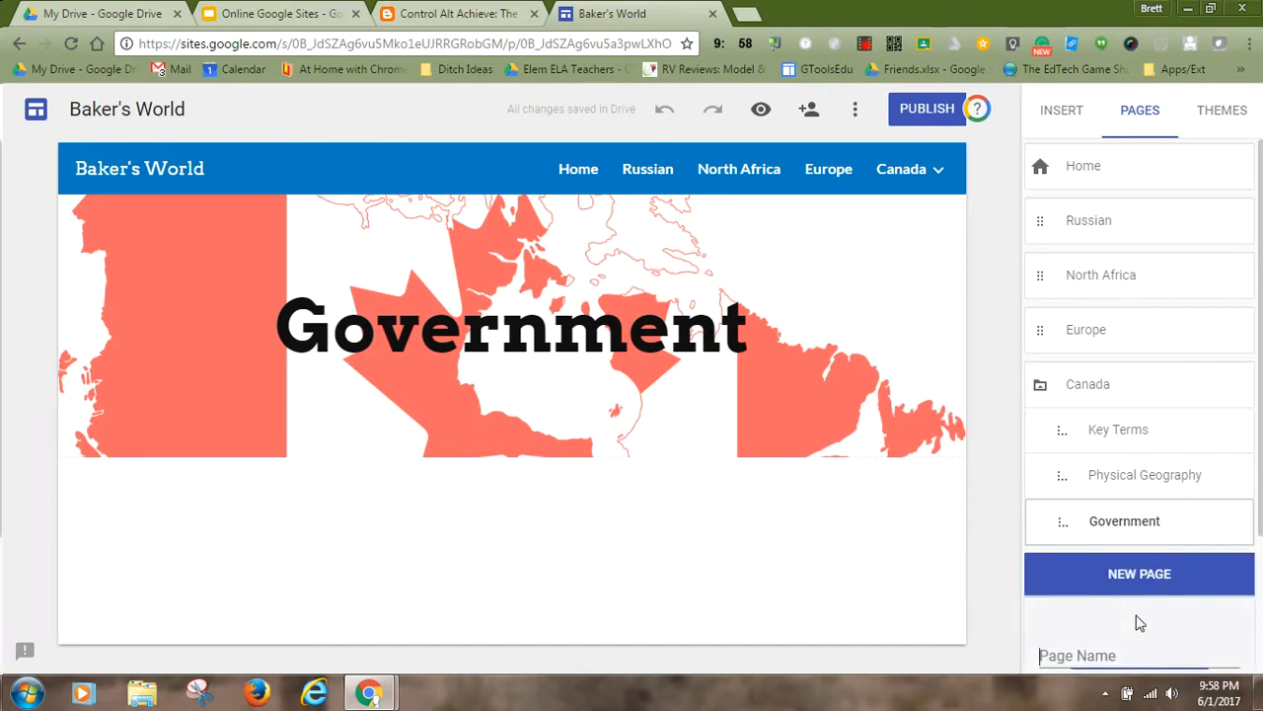
{"action": "type", "text": "Economy"}
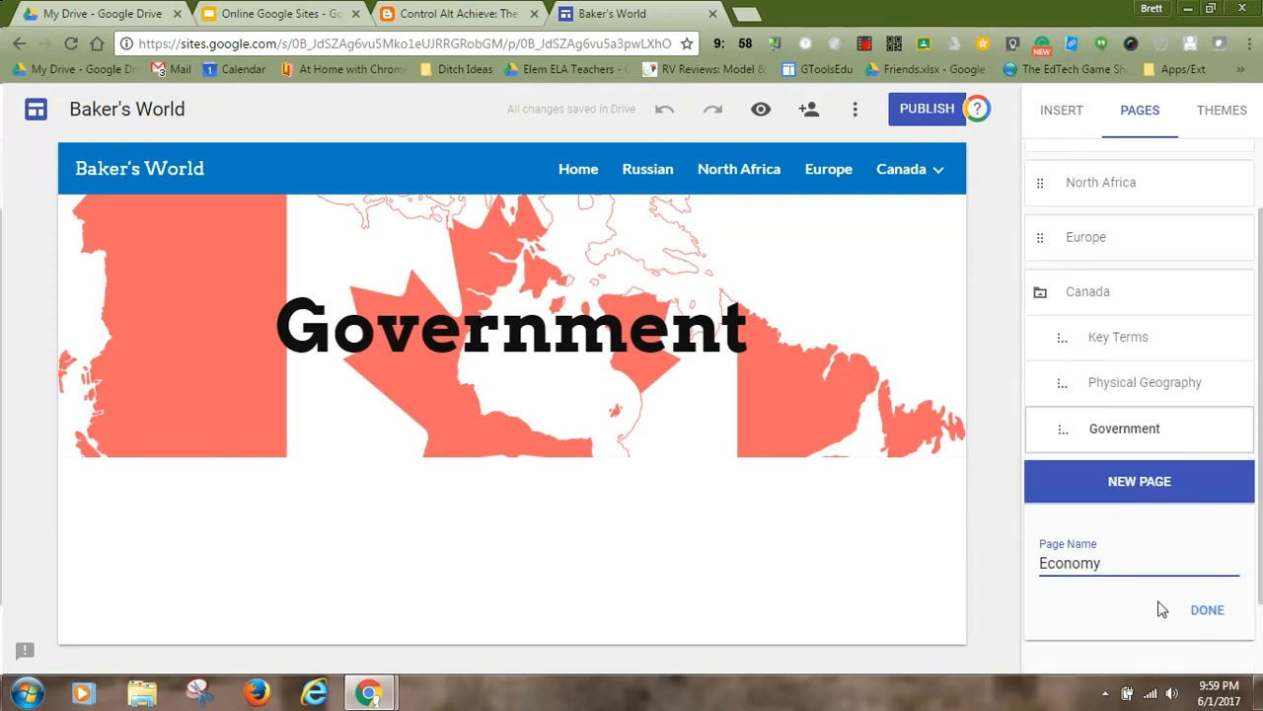
{"action": "left_click", "coordinate": [1203, 608]}
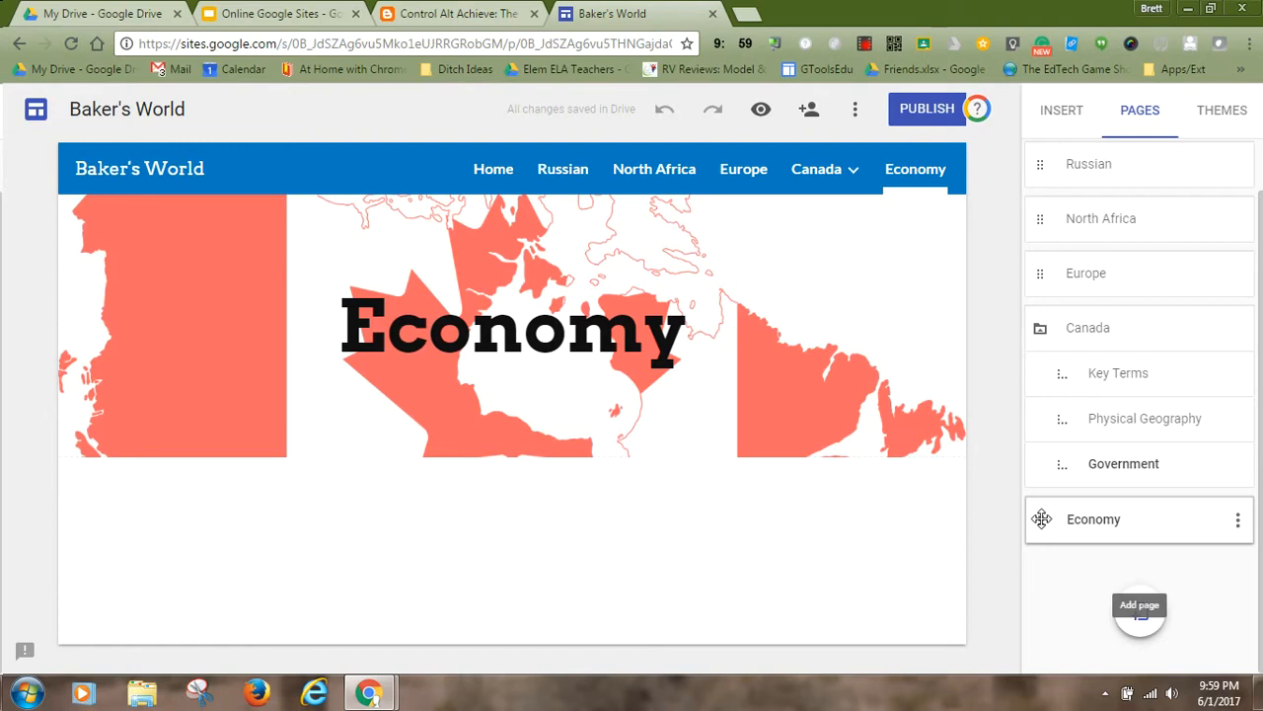
{"action": "left_click_drag", "start_coordinate": [1040, 519], "coordinate": [1076, 479]}
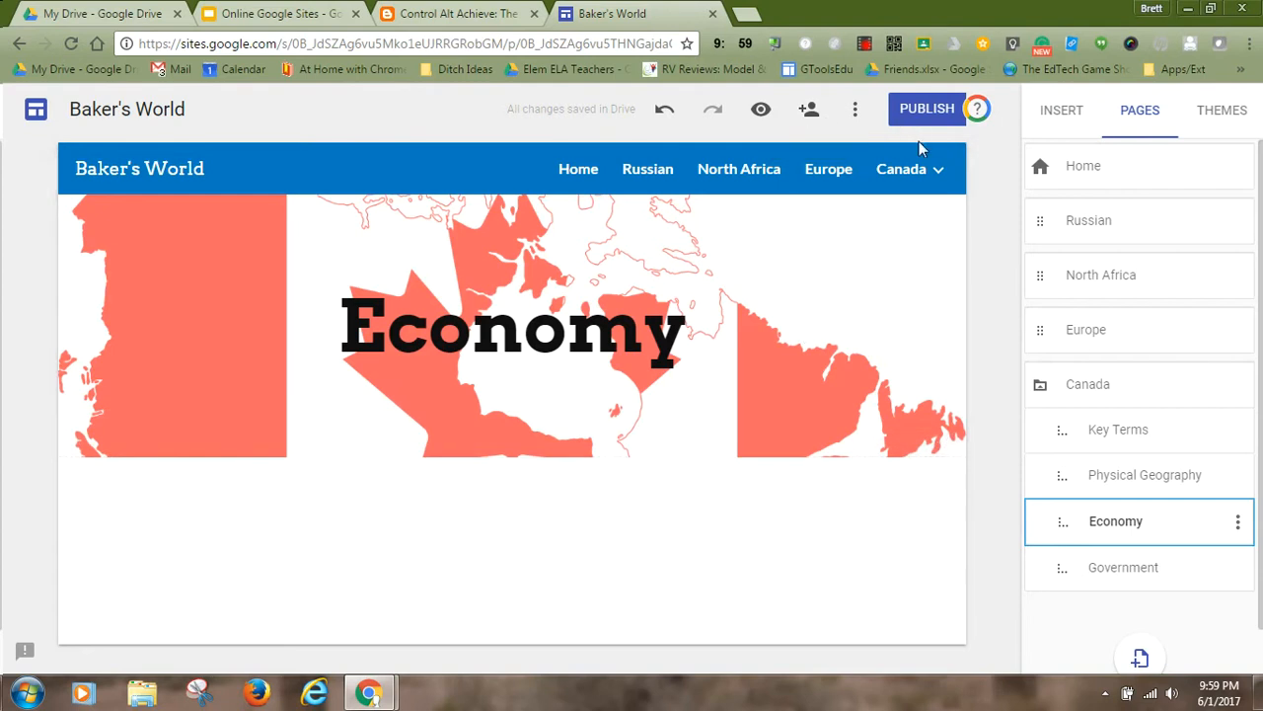
Open the Russian page and change its header title to "Russia".
{"action": "left_click", "coordinate": [582, 174]}
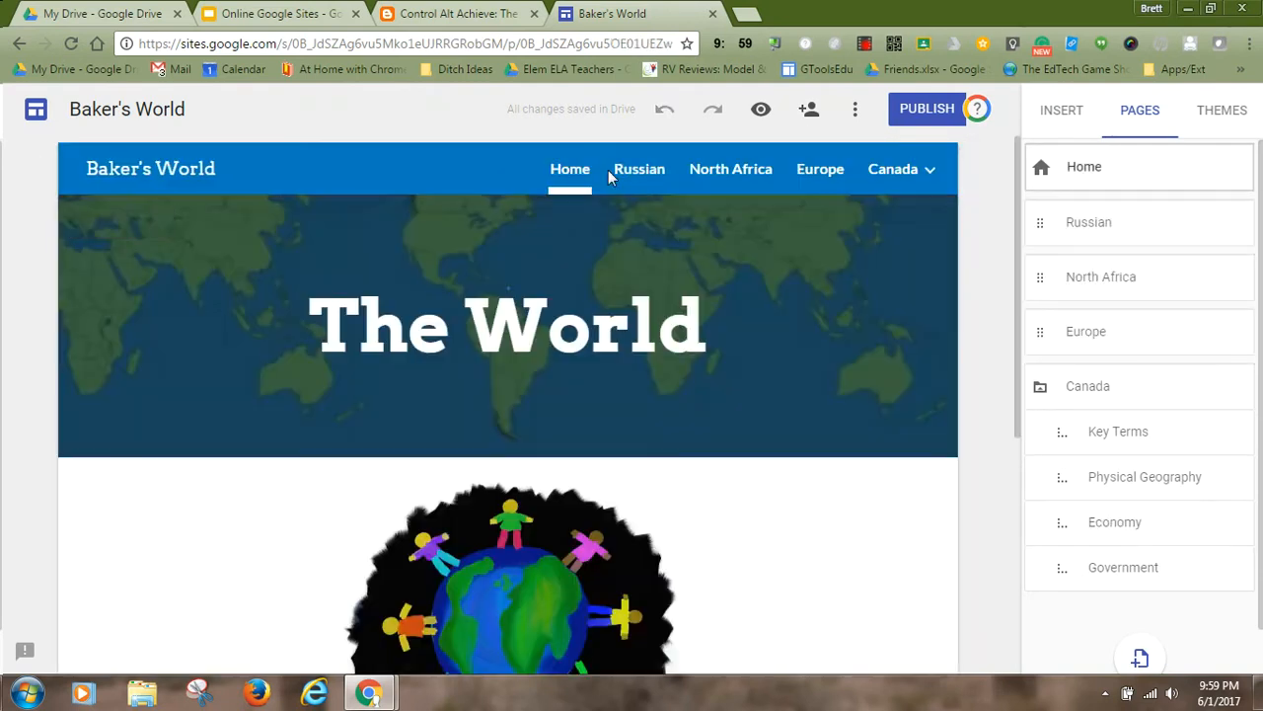
{"action": "left_click", "coordinate": [642, 172]}
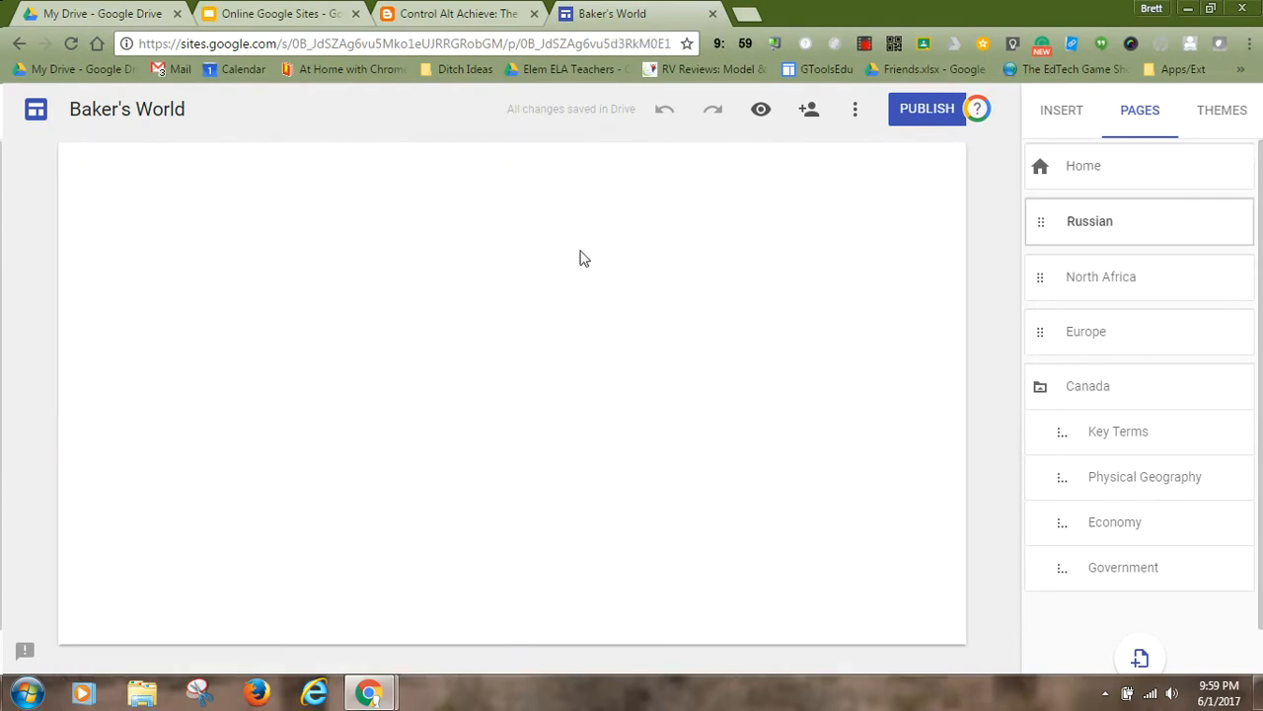
{"action": "left_click", "coordinate": [675, 343]}
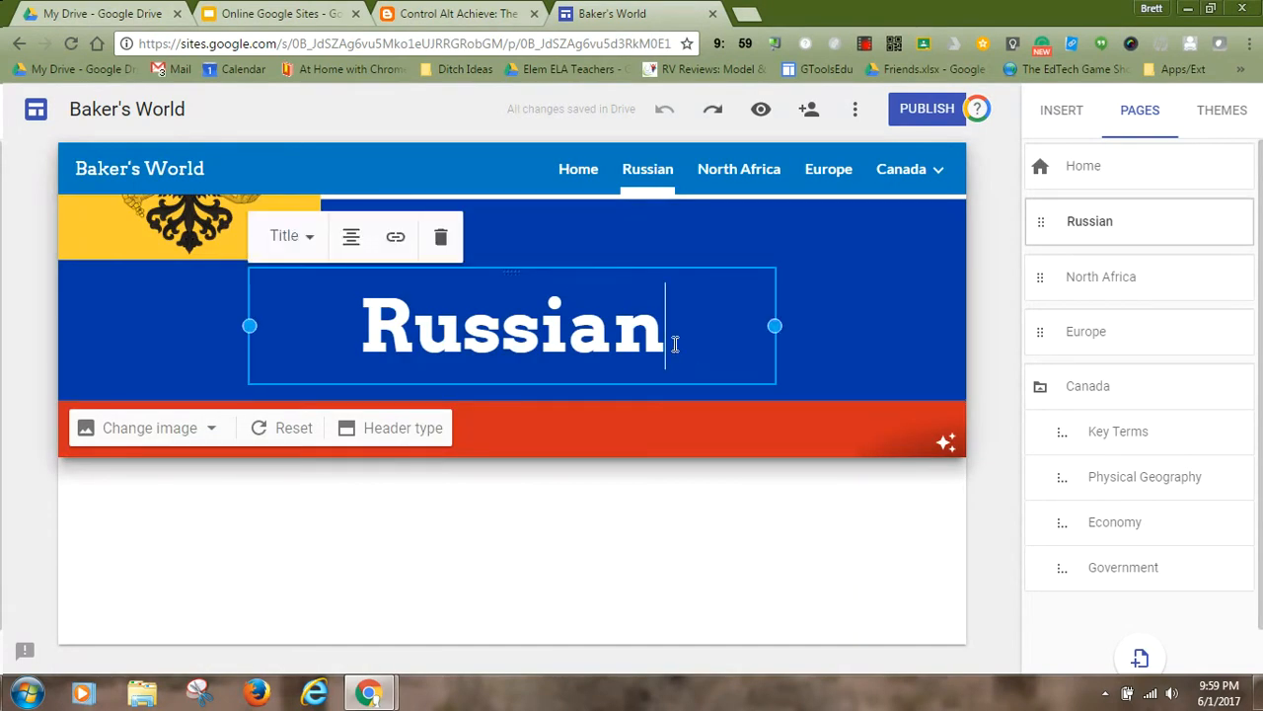
{"action": "key", "text": "BackSpace"}
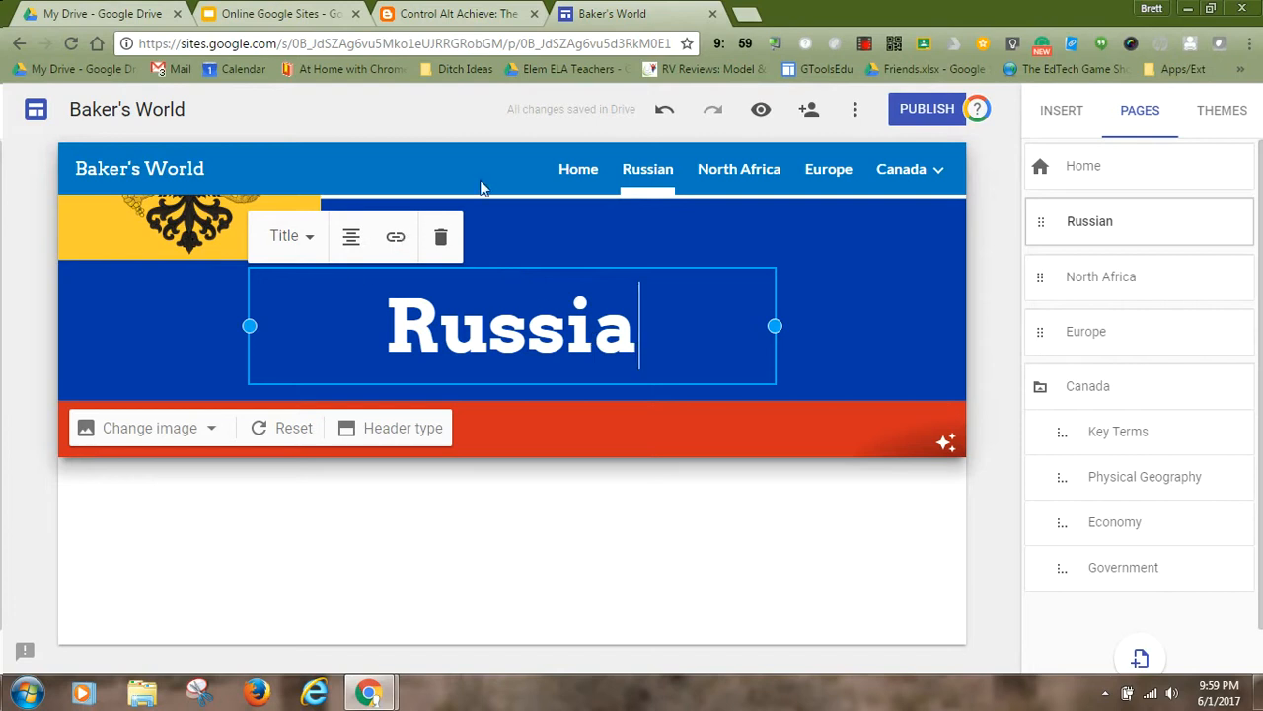
Rename the Russian page to "Russia" in the site's page list.
{"action": "left_click", "coordinate": [747, 171]}
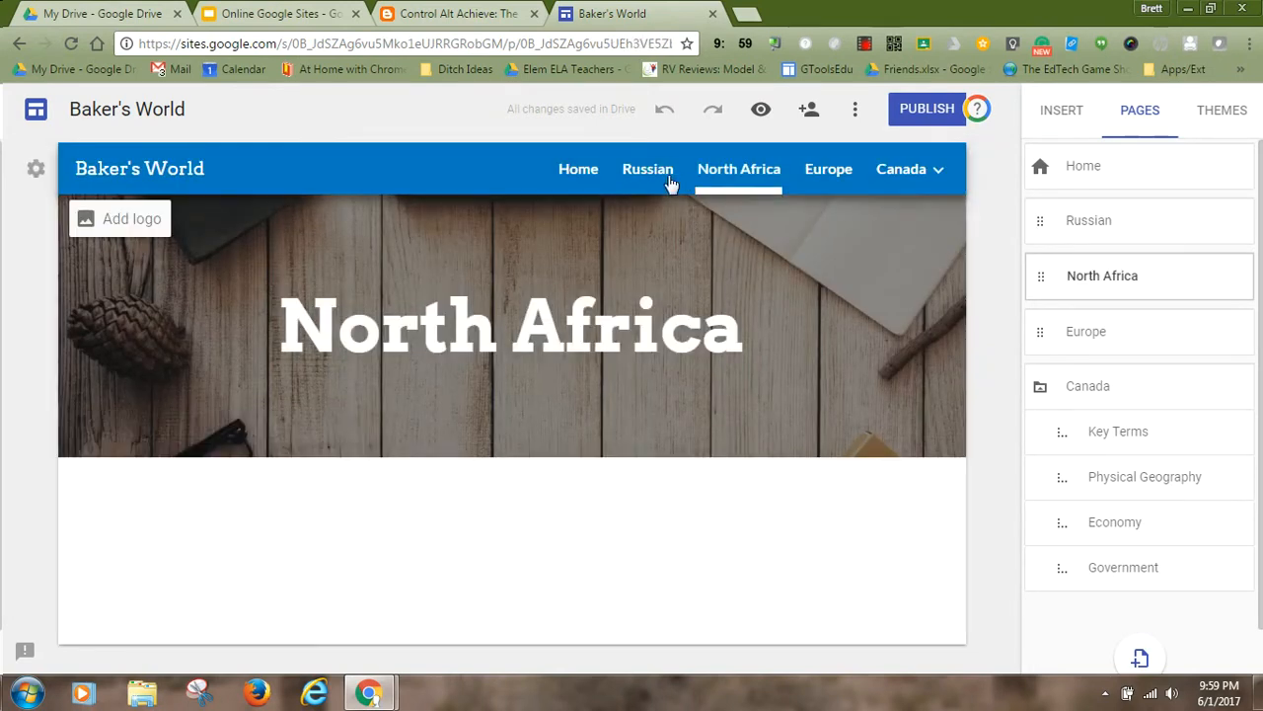
{"action": "left_click", "coordinate": [1140, 225]}
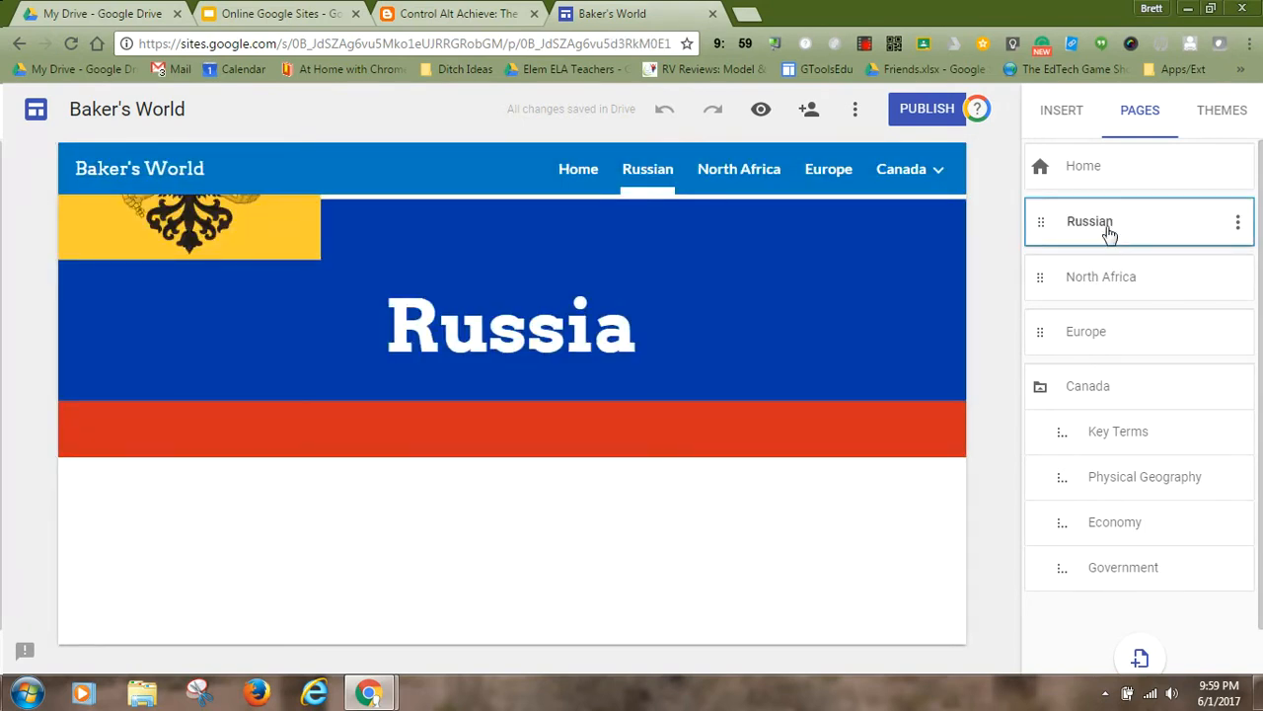
{"action": "left_click", "coordinate": [1236, 223]}
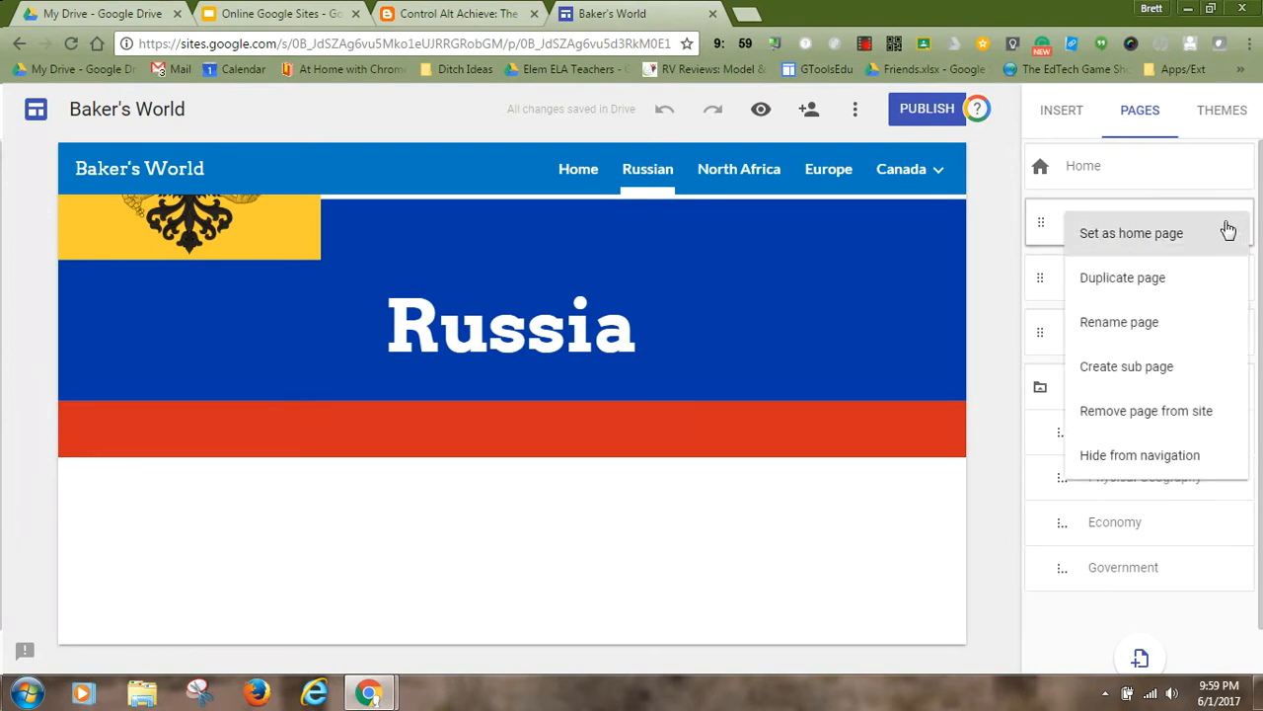
{"action": "left_click", "coordinate": [1114, 333]}
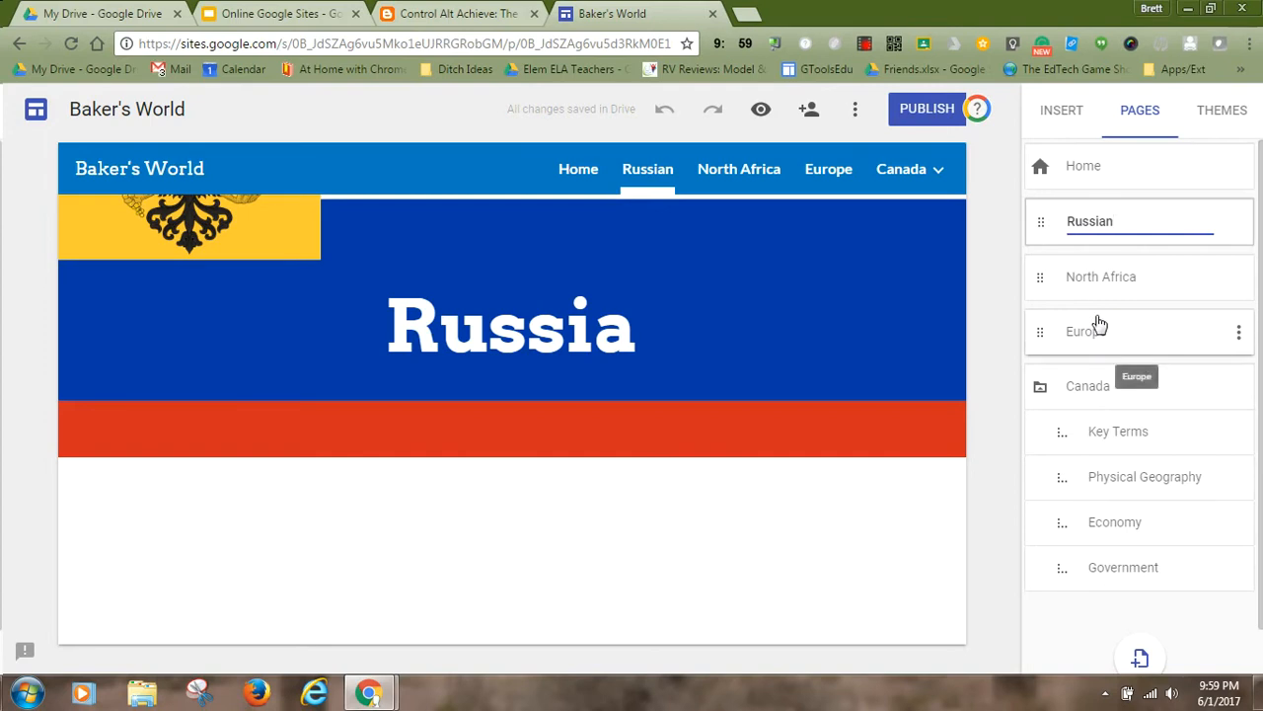
{"action": "key", "text": "BackSpace"}
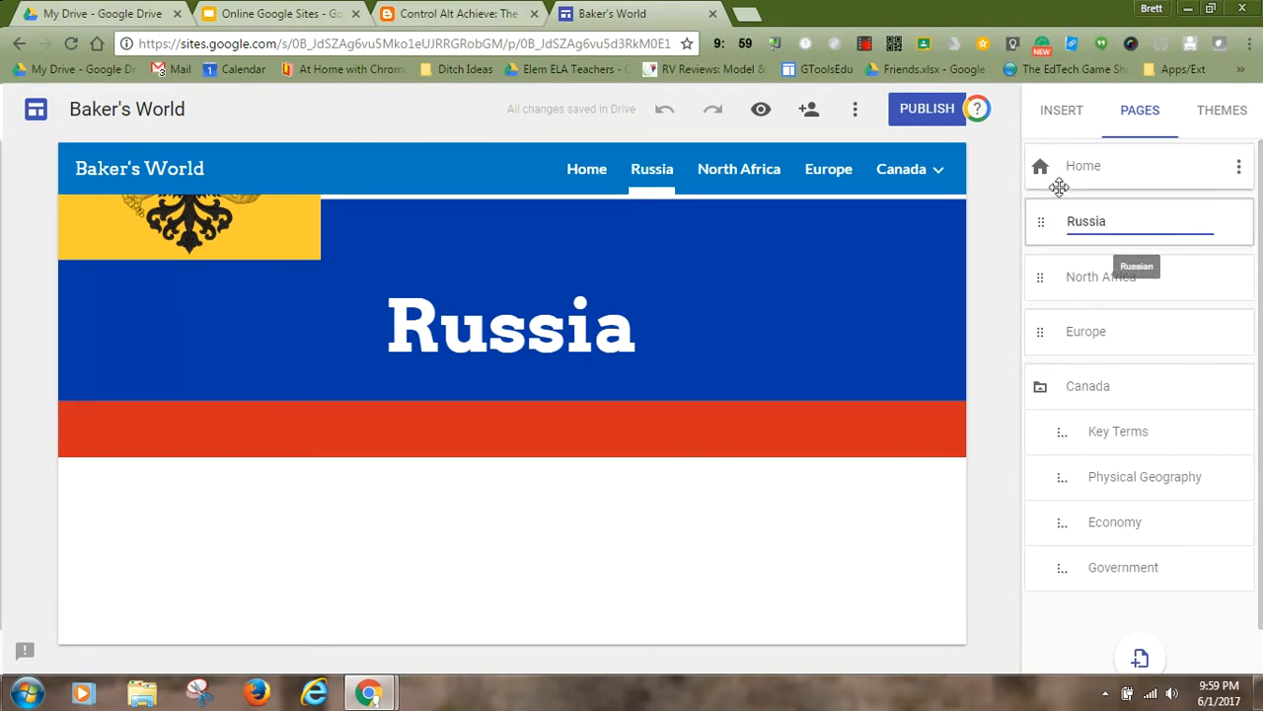
{"action": "left_click", "coordinate": [1115, 277]}
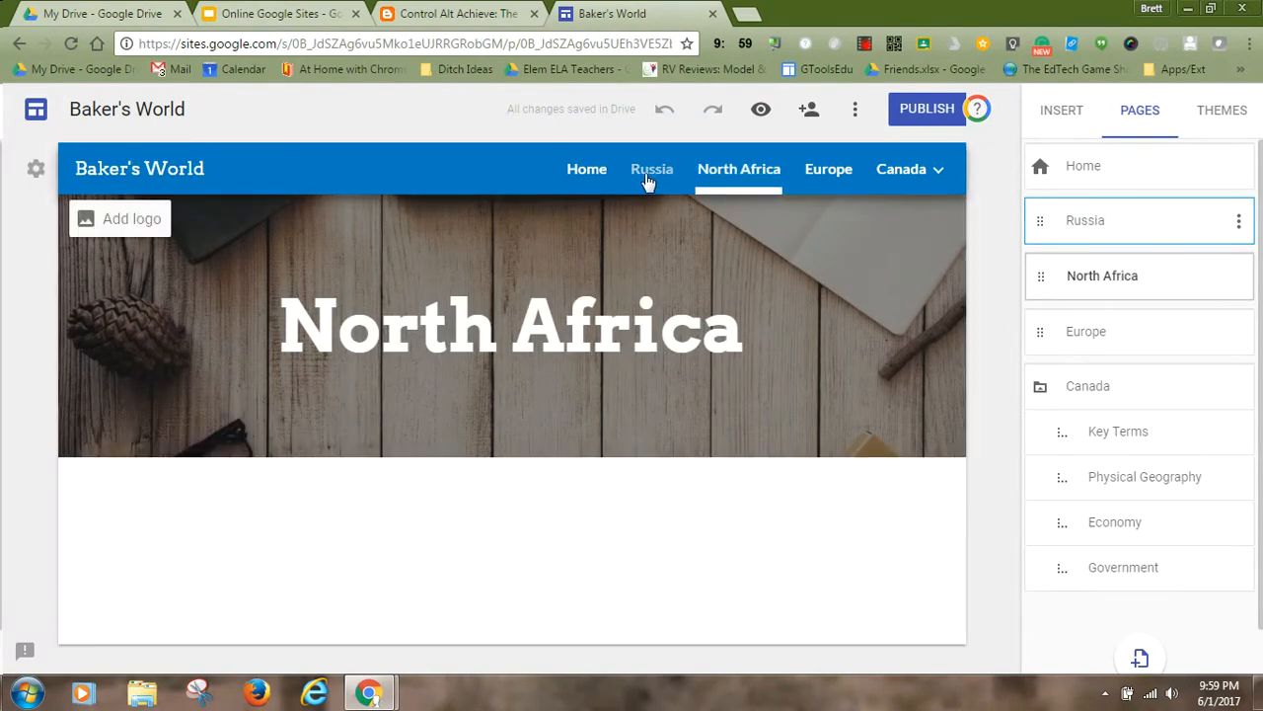
Open the Physical Geography sub page under Canada and bring up the insert options in the blank area below its header.
{"action": "mouse_move", "coordinate": [872, 171]}
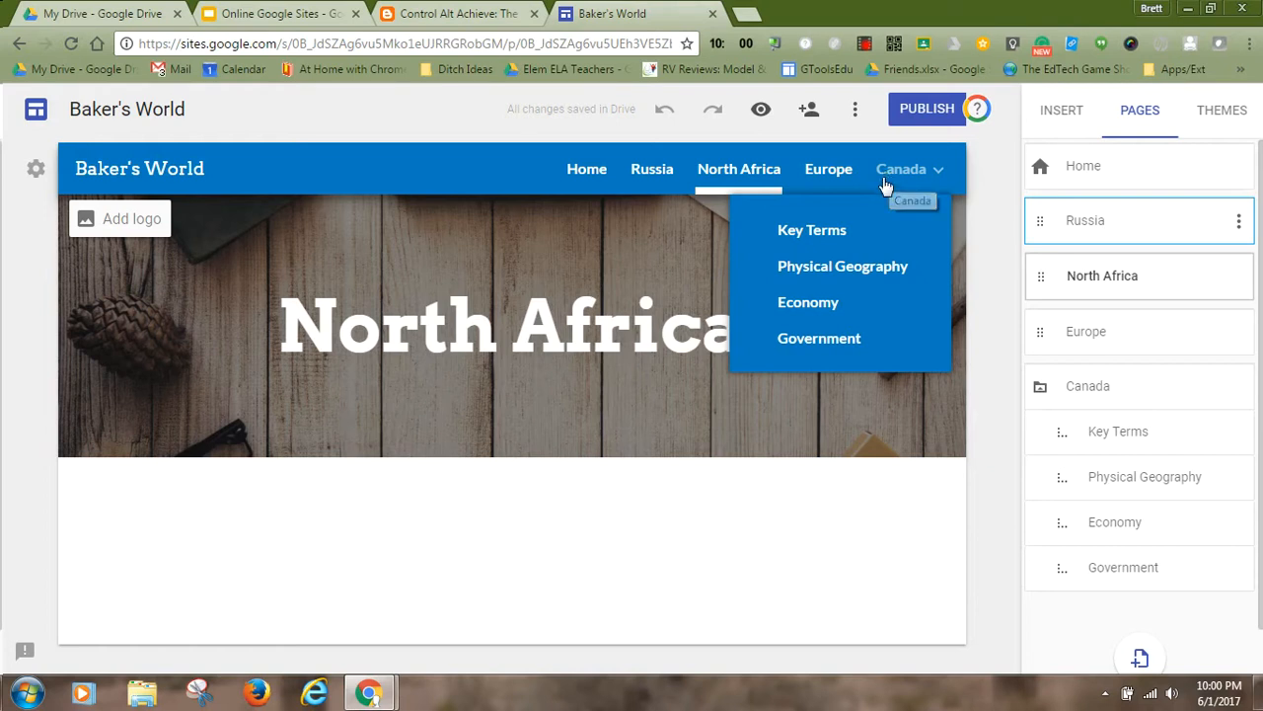
{"action": "left_click", "coordinate": [807, 277]}
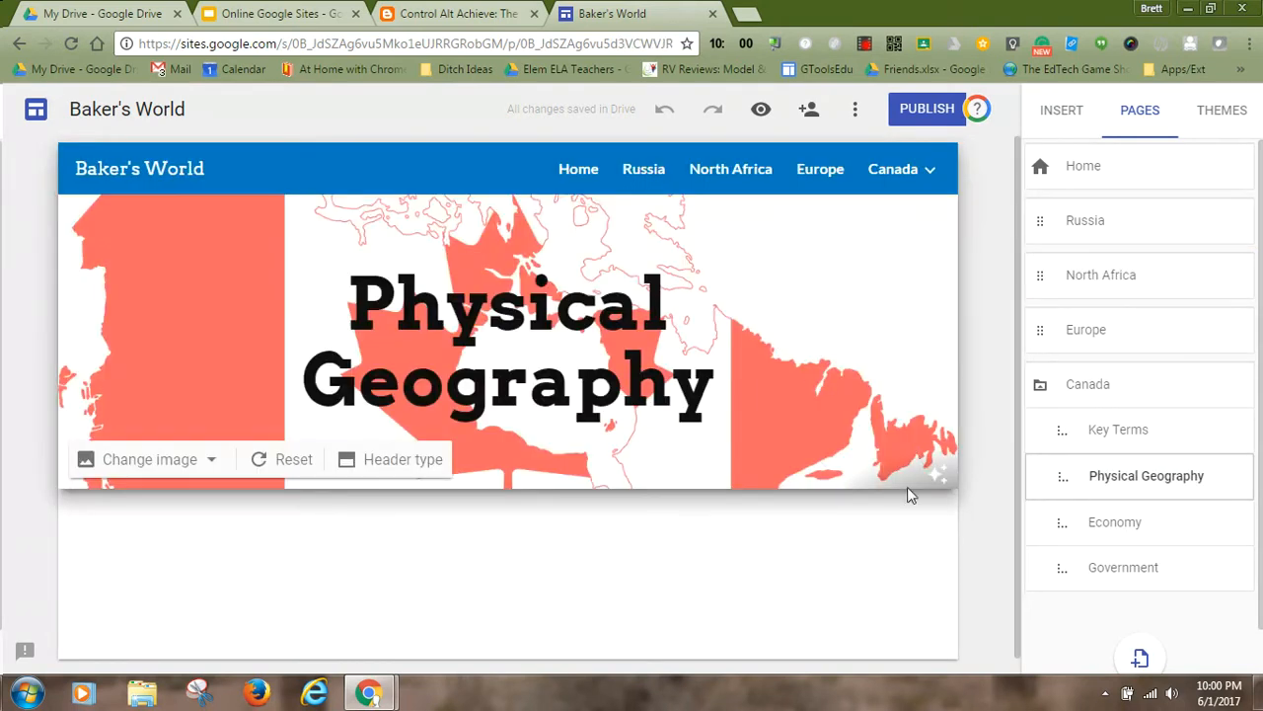
{"action": "scroll", "coordinate": [869, 553], "scroll_direction": "down", "scroll_amount": 1}
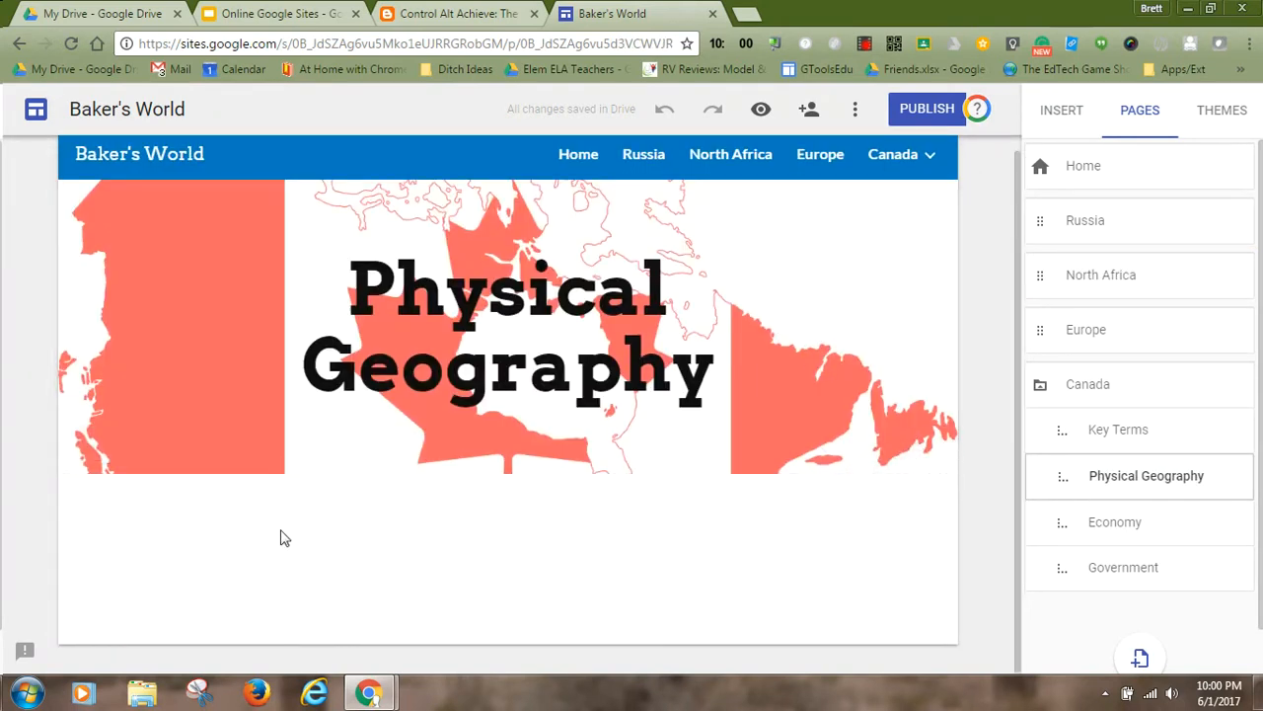
{"action": "double_click", "coordinate": [551, 558]}
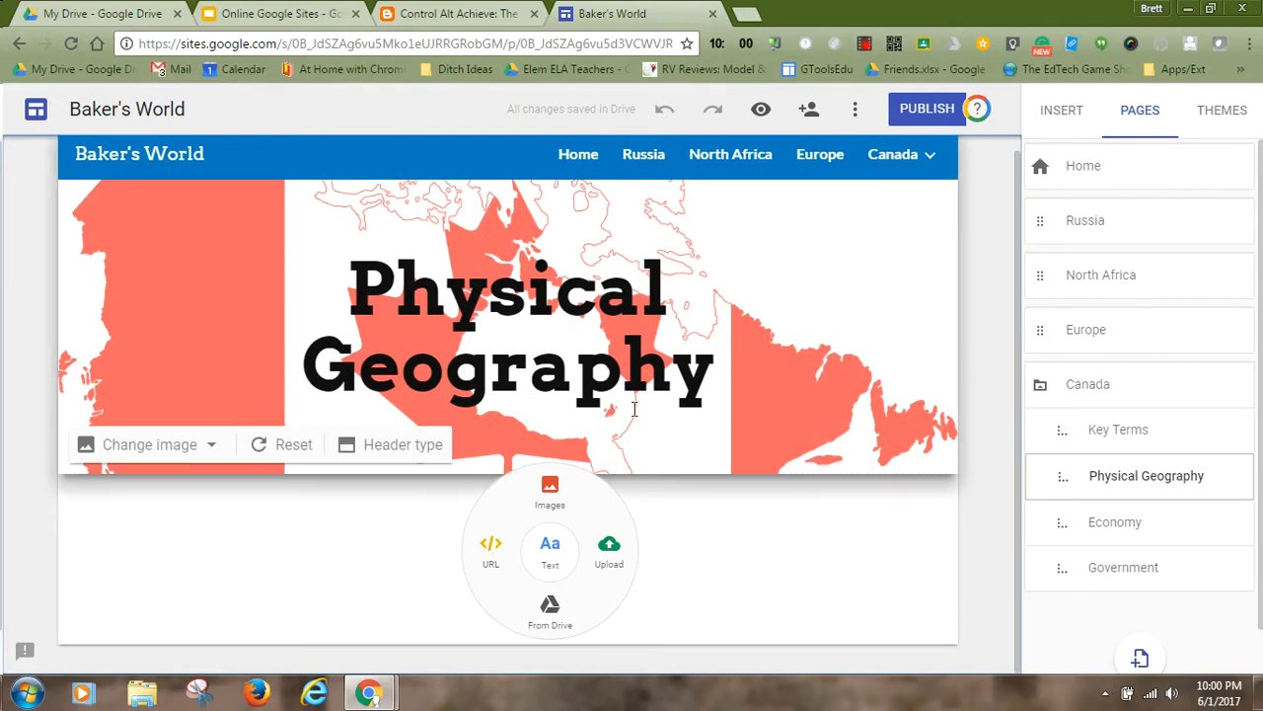
Search YouTube in a new browser tab for "canada geography for kids", then open the video "Geography Kids: Canada" and pause it.
{"action": "left_click", "coordinate": [745, 15]}
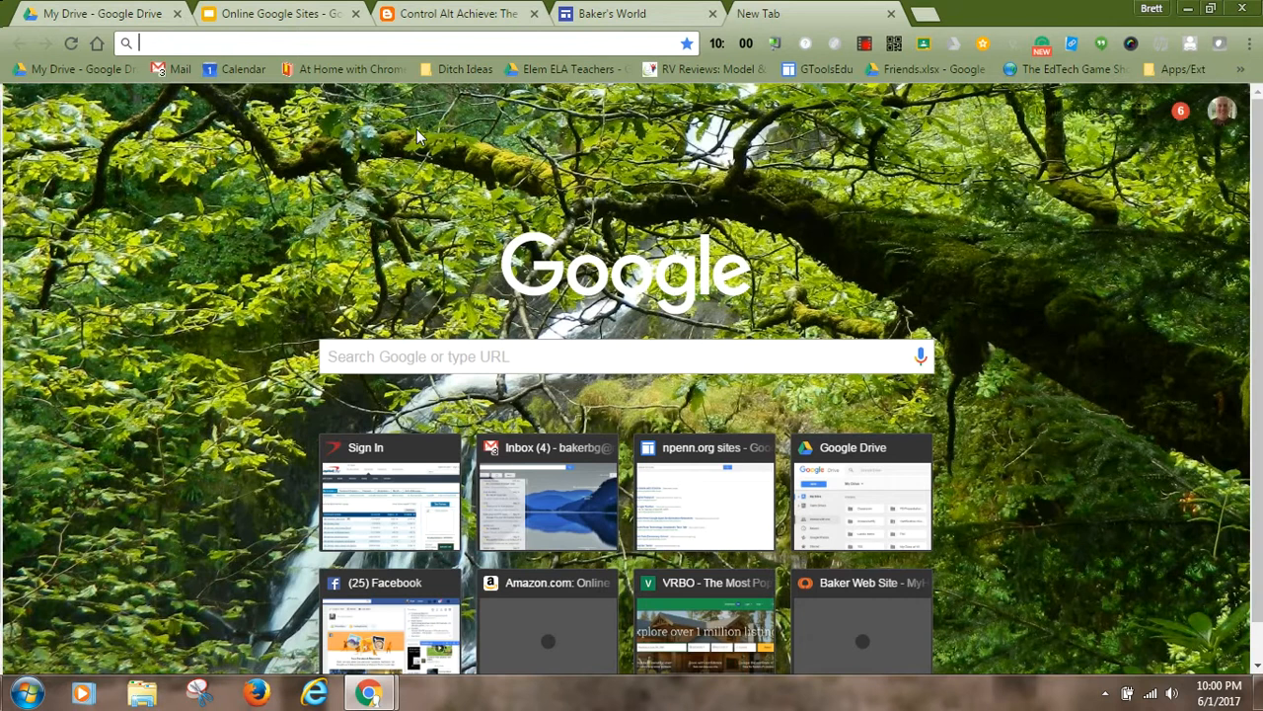
{"action": "type", "text": "youtube.com/watch?v=jzaX_aGfmaQ"}
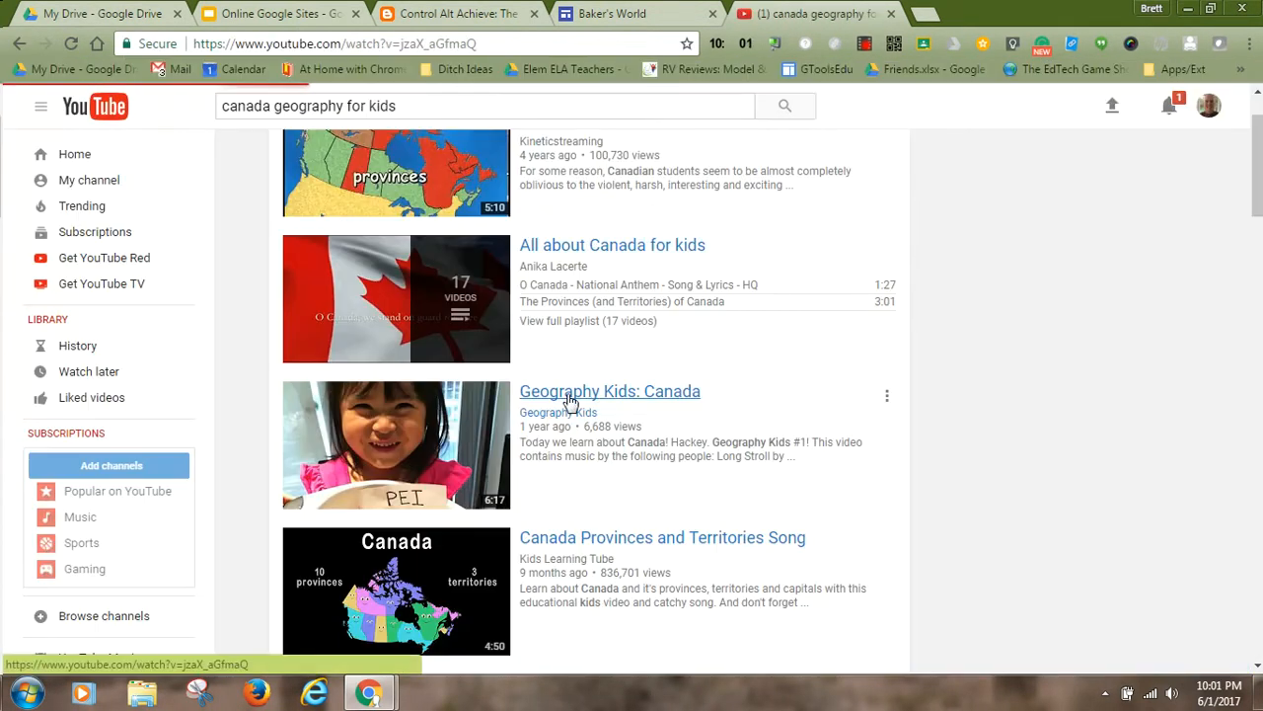
{"action": "left_click", "coordinate": [565, 393]}
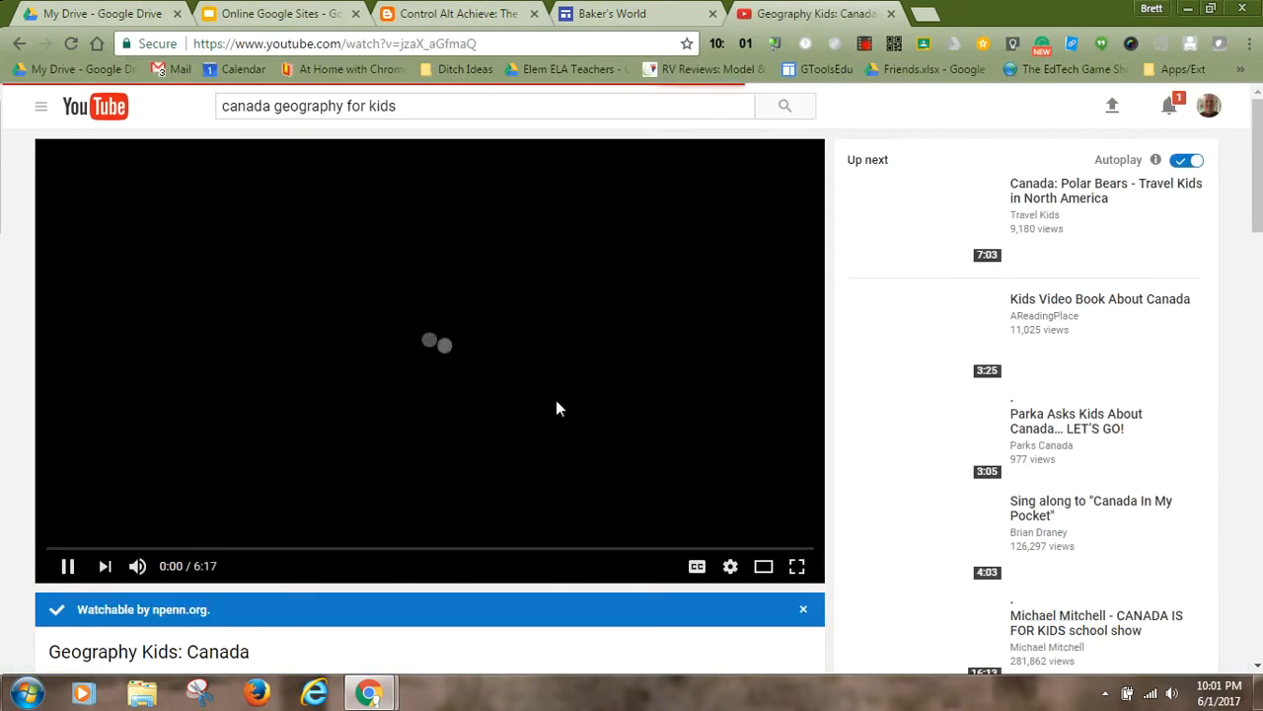
{"action": "left_click", "coordinate": [67, 567]}
Copy the share link of the "Geography Kids: Canada" video.
{"action": "scroll", "coordinate": [312, 508], "scroll_direction": "down", "scroll_amount": 2}
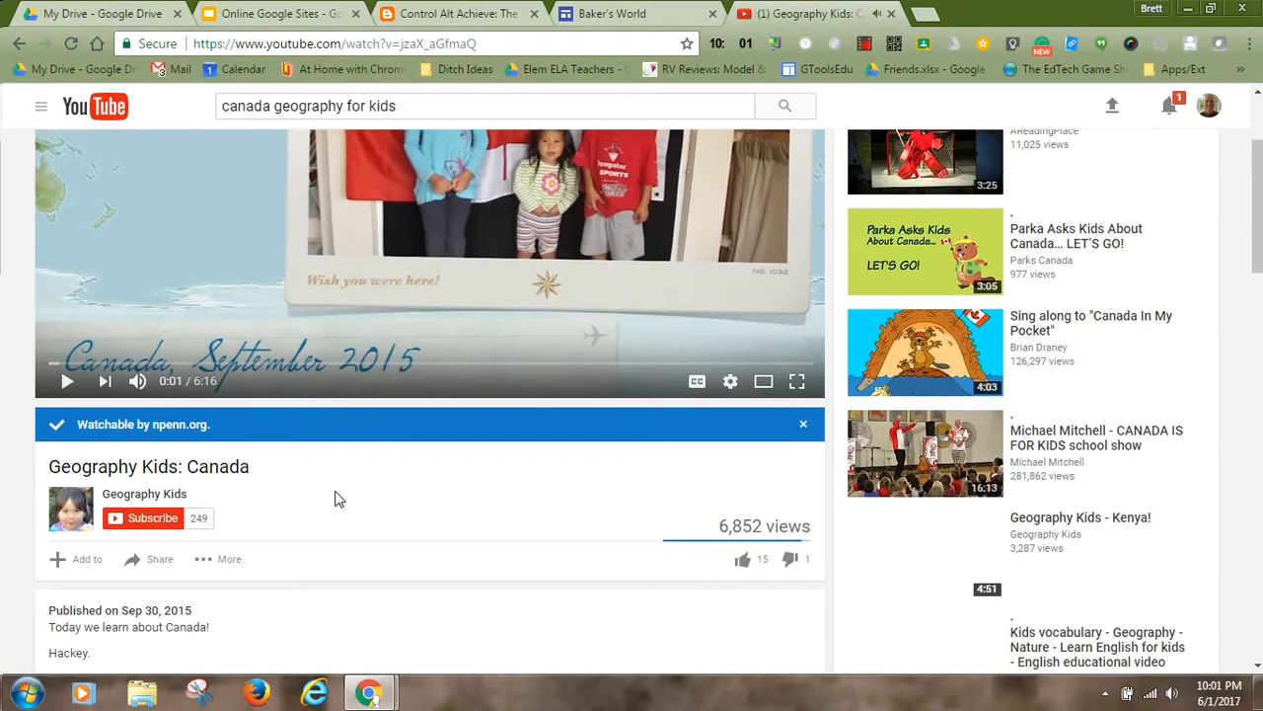
{"action": "left_click", "coordinate": [137, 562]}
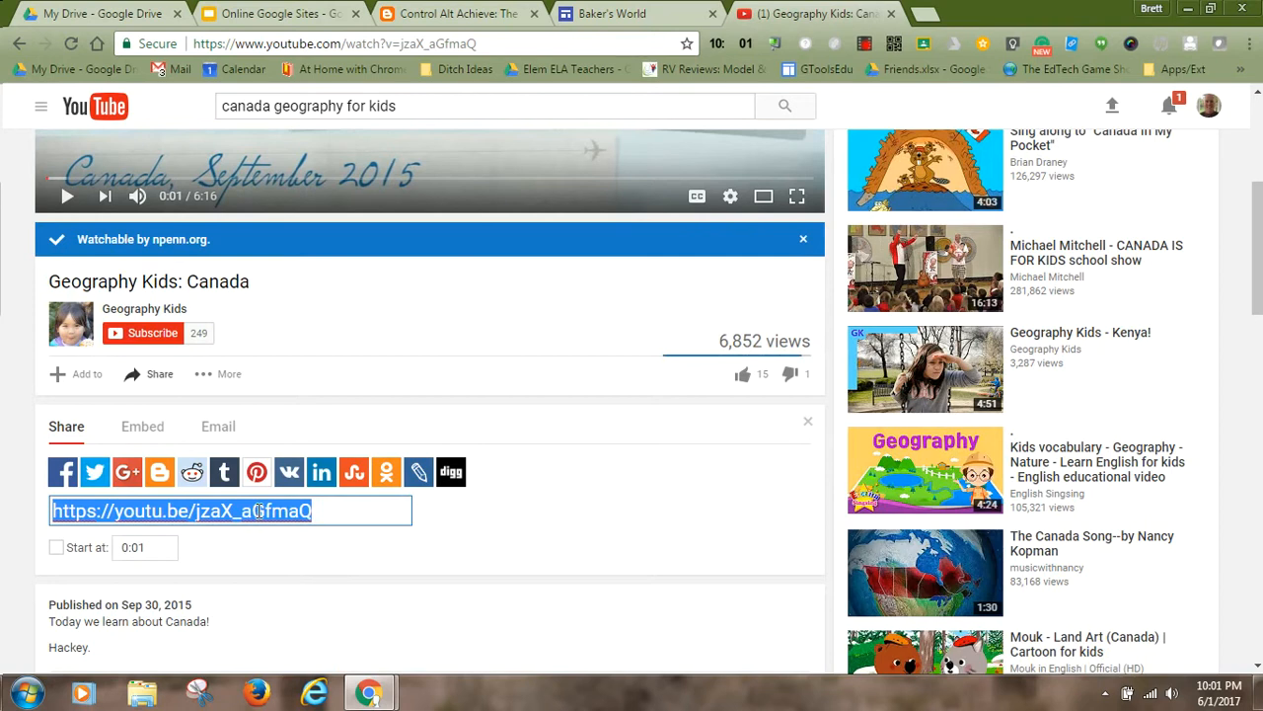
{"action": "right_click", "coordinate": [260, 511]}
{"action": "left_click", "coordinate": [308, 223]}
{"action": "left_click", "coordinate": [612, 16]}
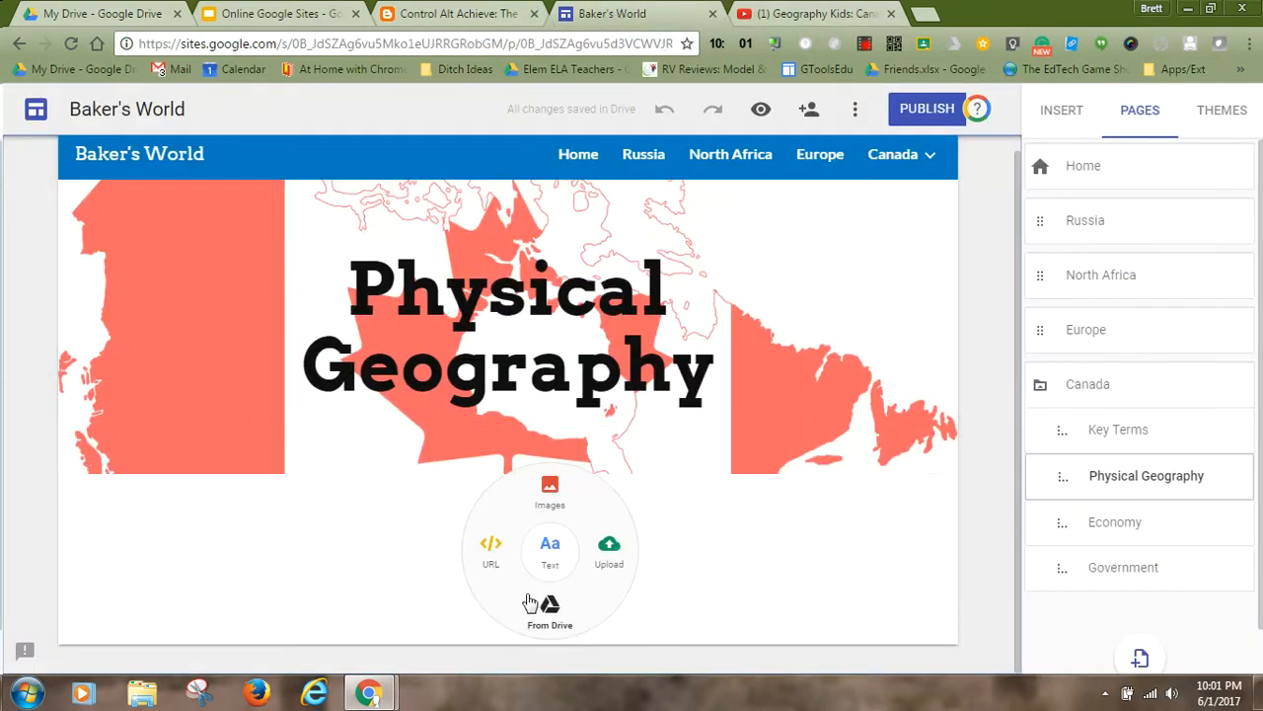
{"action": "left_click", "coordinate": [491, 550]}
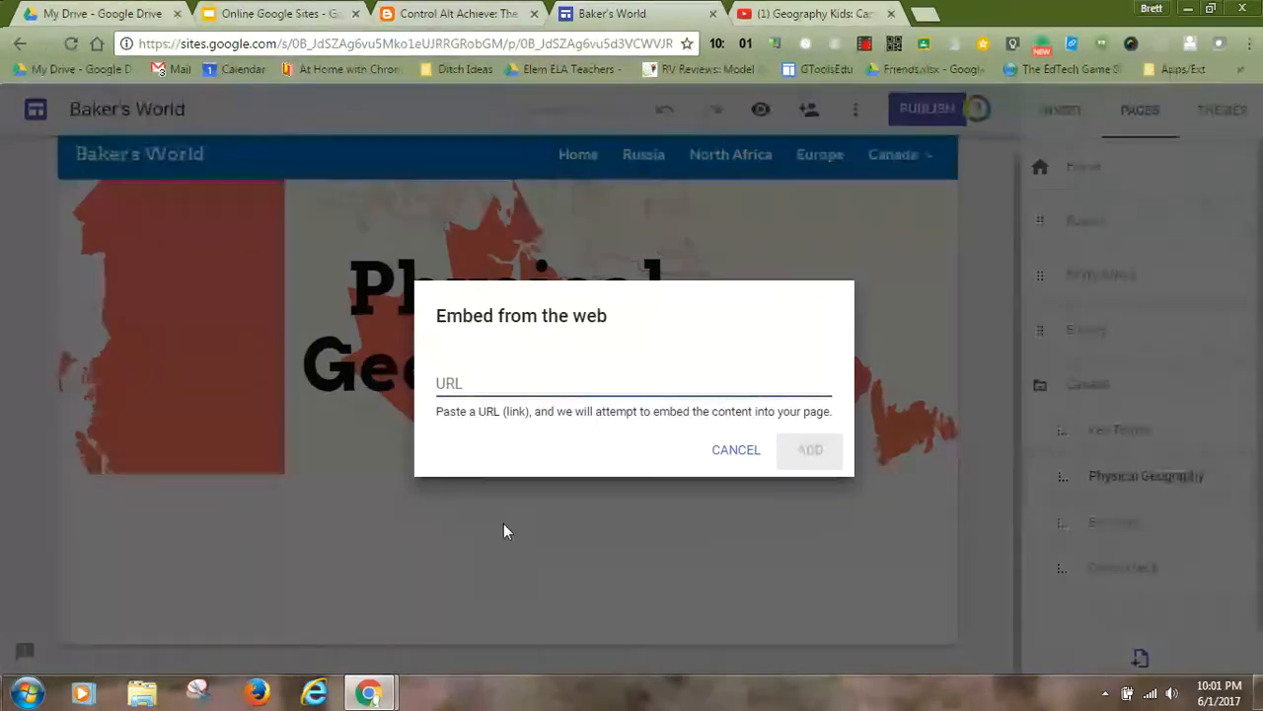
{"action": "key", "text": "ctrl+v"}
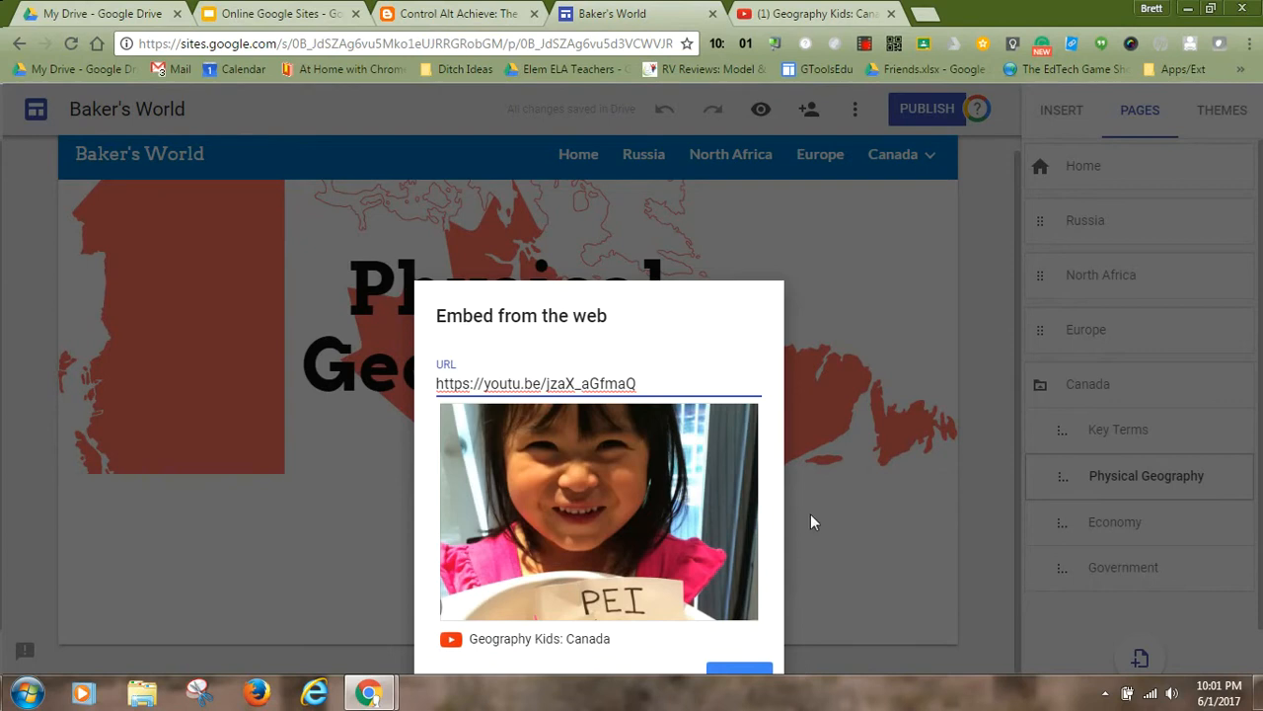
{"action": "left_click", "coordinate": [747, 671]}
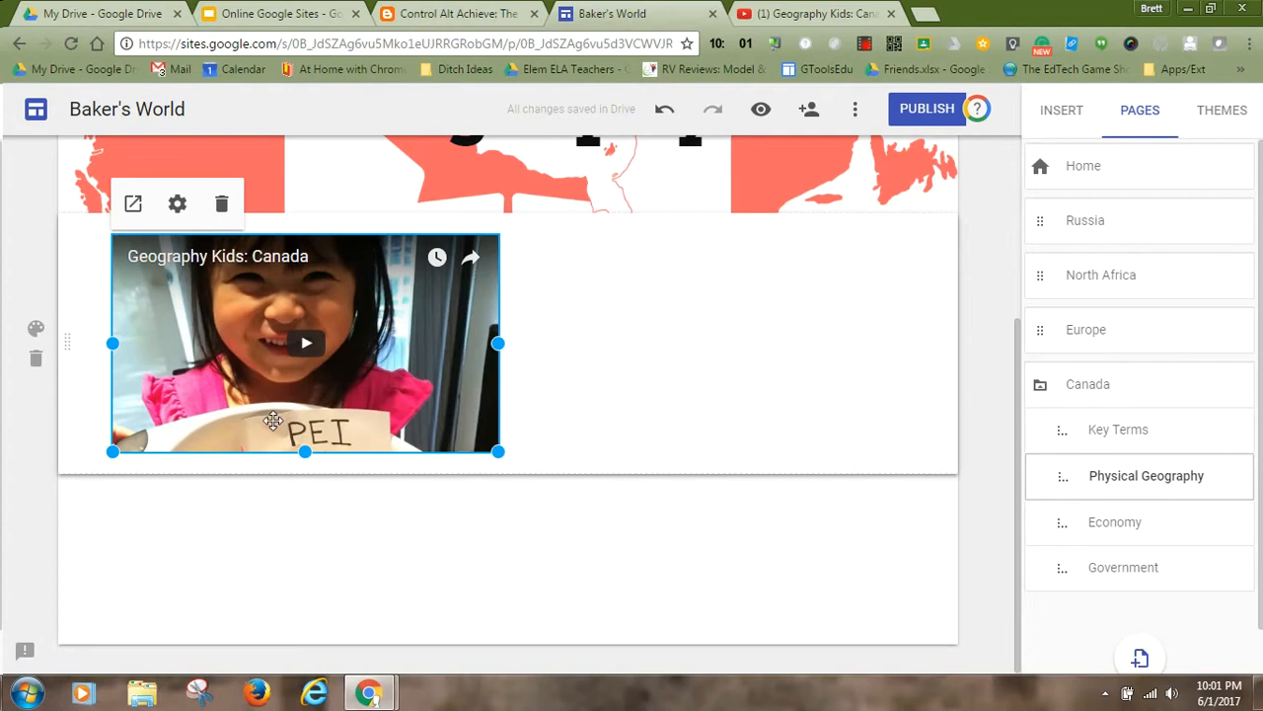
{"action": "left_click_drag", "start_coordinate": [270, 421], "coordinate": [209, 311]}
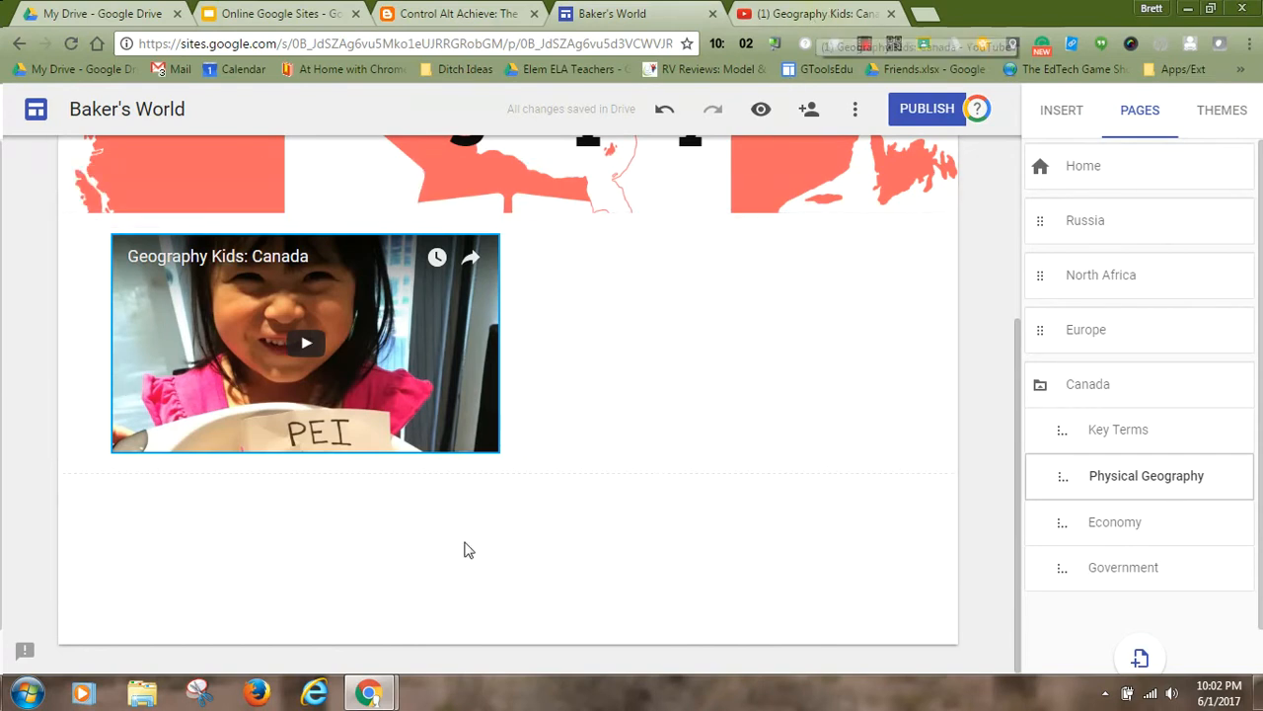
Start another web embed on the Physical Geography page and open the YouTube video "Kineticvideo.com - Canada-for-children-geography-14274-i.mp4" as its source.
{"action": "double_click", "coordinate": [590, 466]}
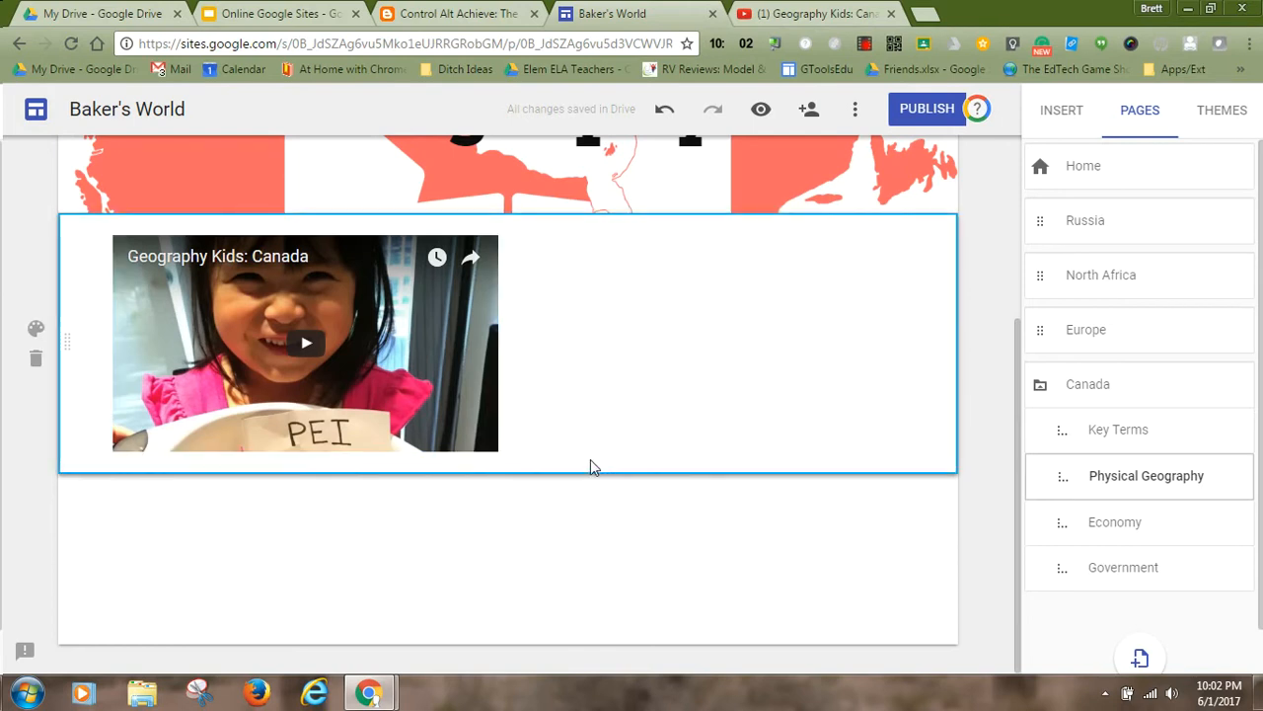
{"action": "left_click", "coordinate": [531, 456]}
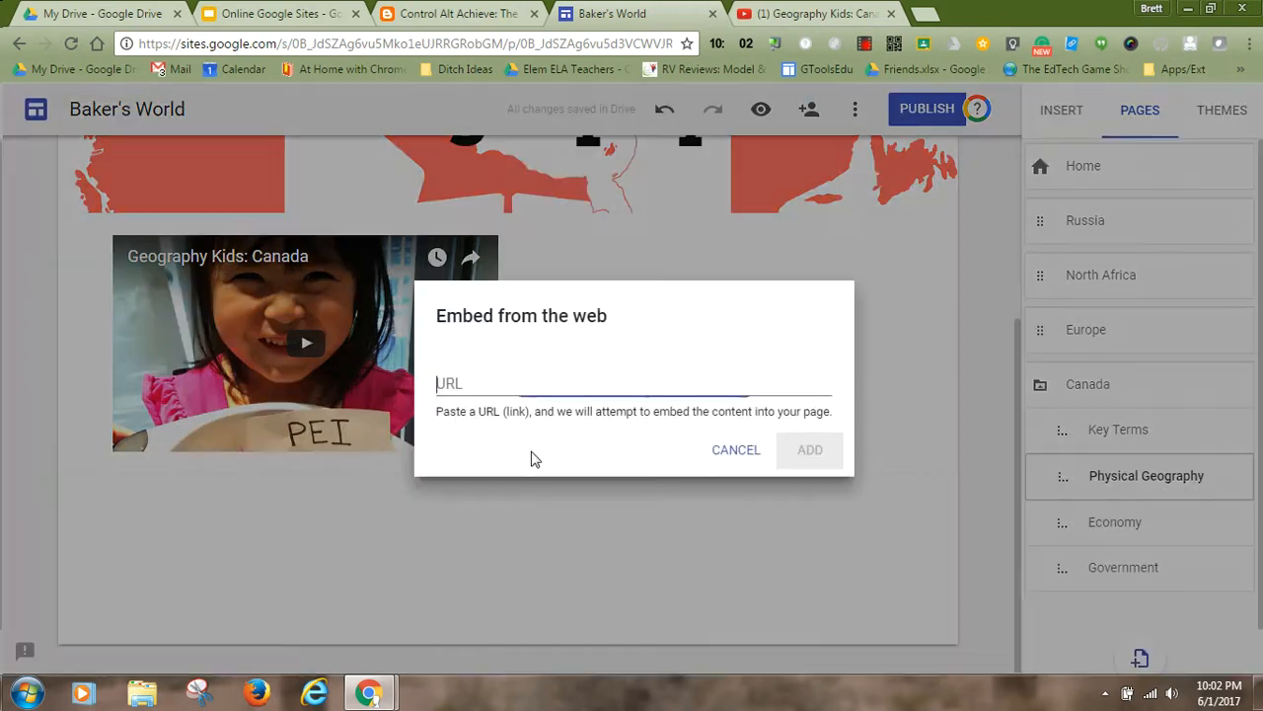
{"action": "left_click", "coordinate": [819, 15]}
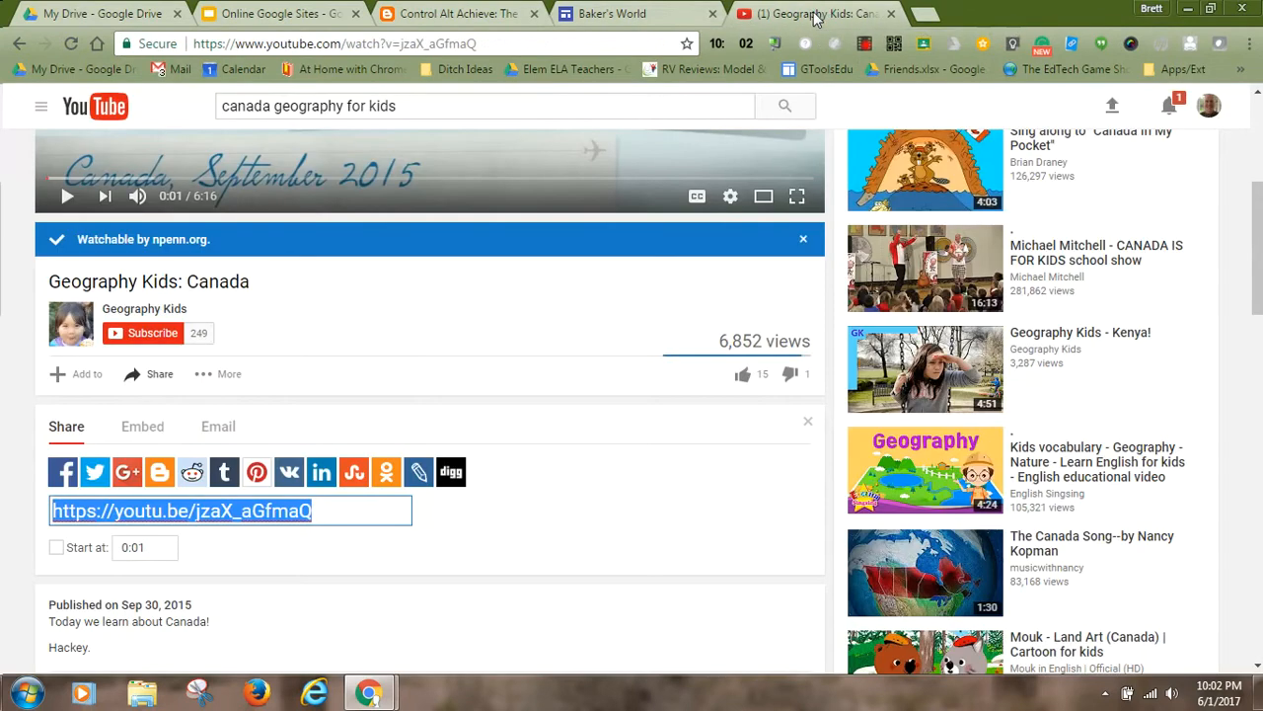
{"action": "scroll", "coordinate": [131, 367], "scroll_direction": "up", "scroll_amount": 4}
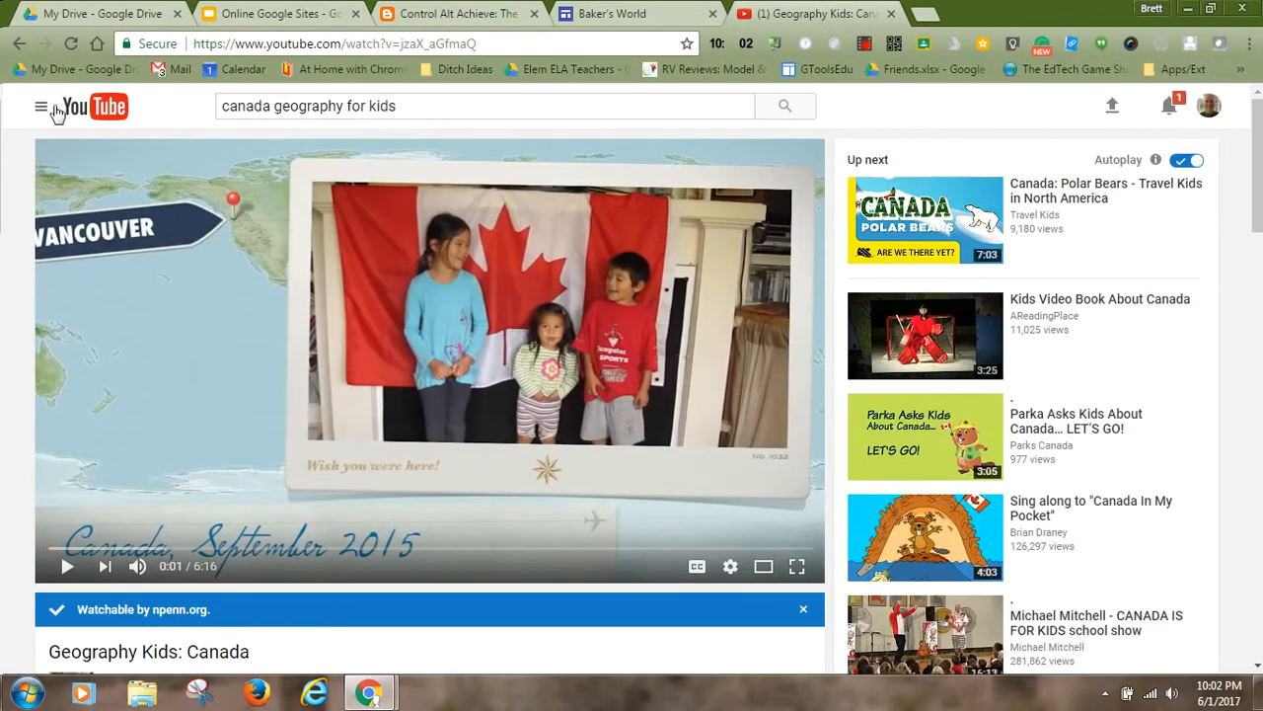
{"action": "left_click", "coordinate": [18, 44]}
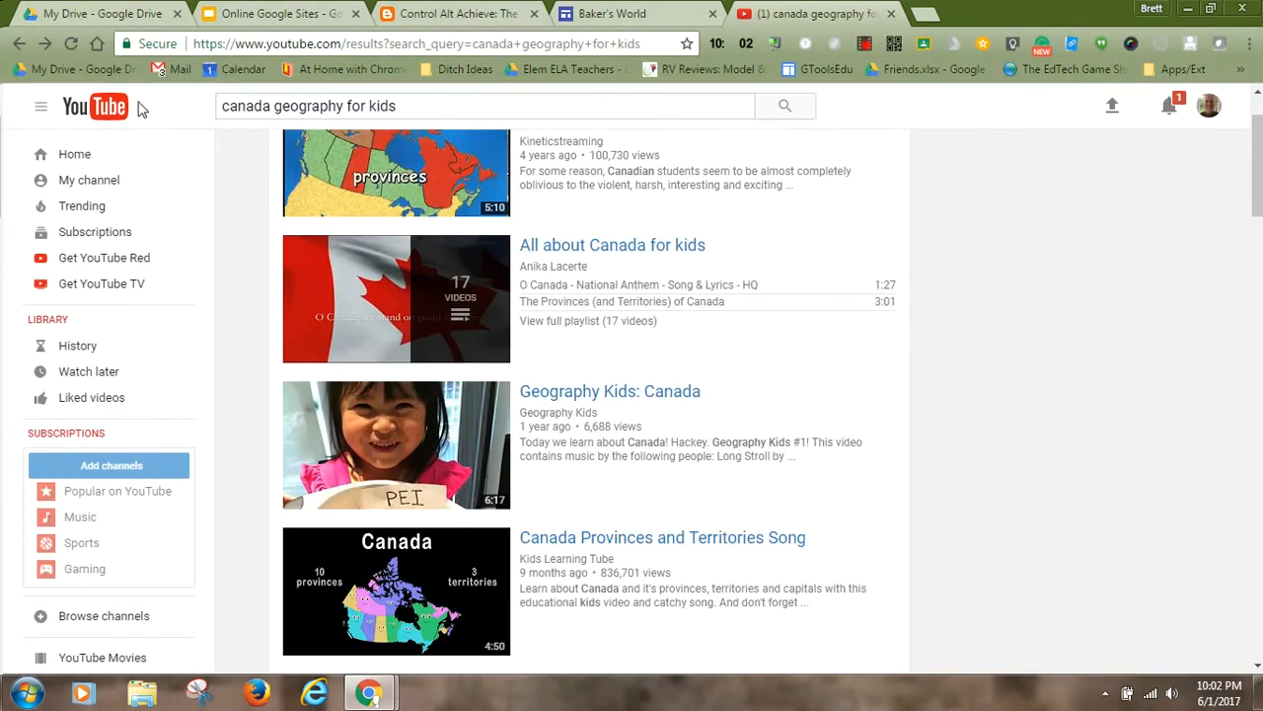
{"action": "scroll", "coordinate": [595, 465], "scroll_direction": "down", "scroll_amount": 3}
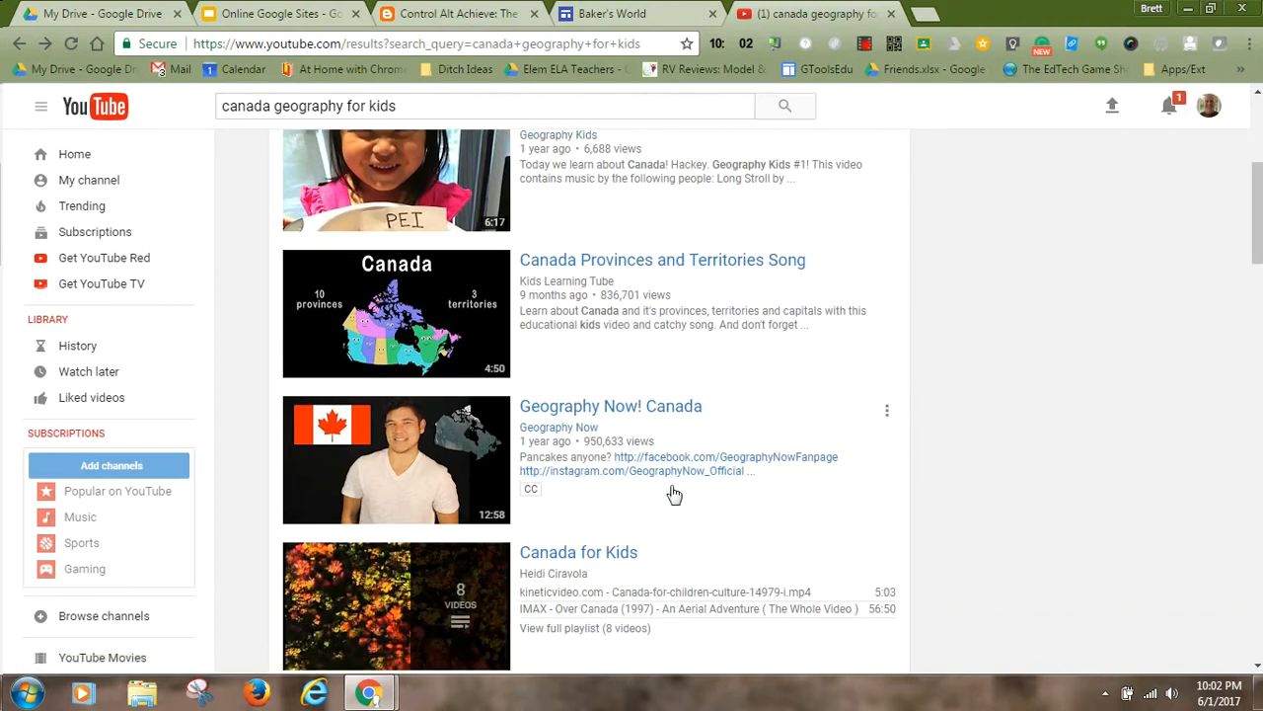
{"action": "scroll", "coordinate": [681, 491], "scroll_direction": "down", "scroll_amount": 1}
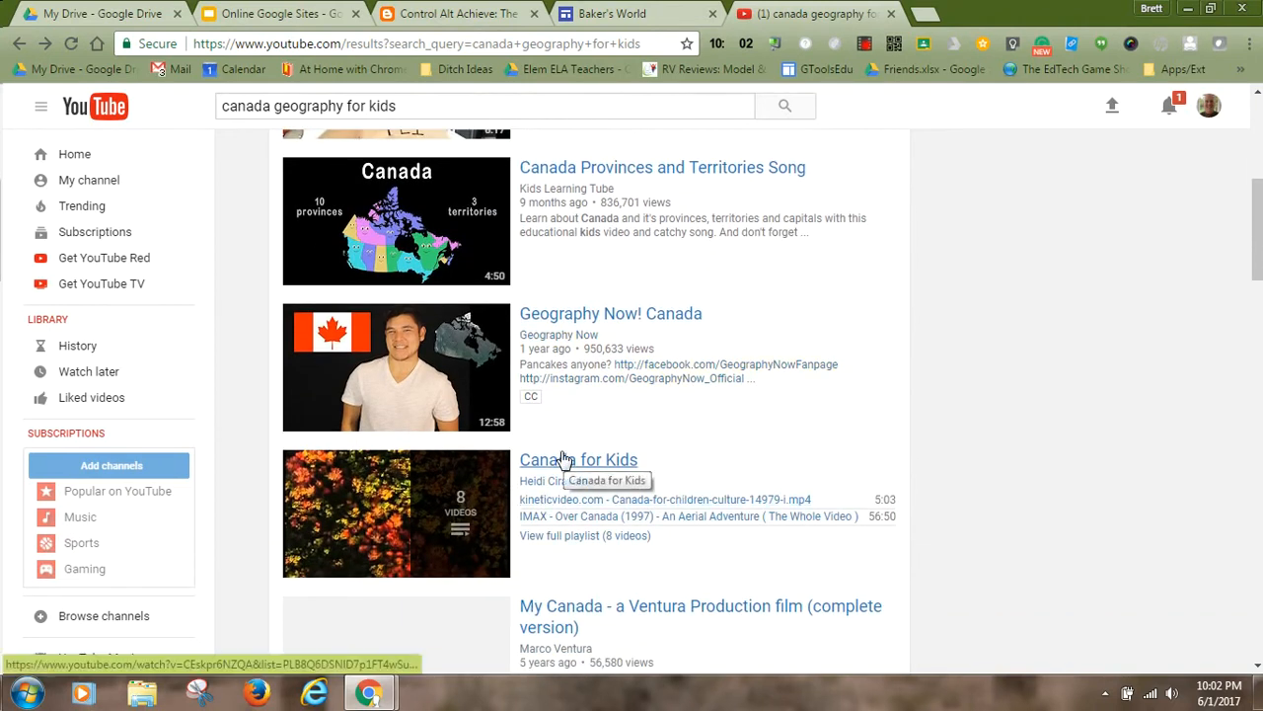
{"action": "scroll", "coordinate": [562, 452], "scroll_direction": "down", "scroll_amount": 2}
{"action": "scroll", "coordinate": [563, 410], "scroll_direction": "up", "scroll_amount": 6}
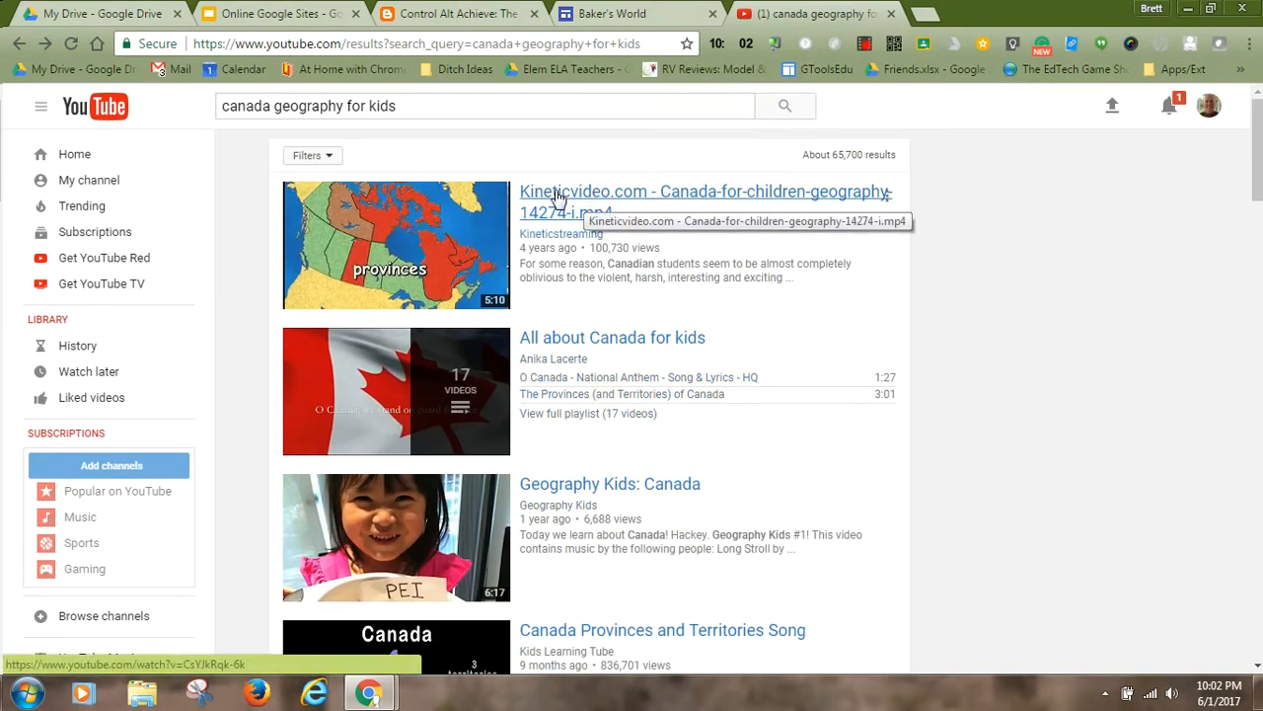
{"action": "left_click", "coordinate": [557, 194]}
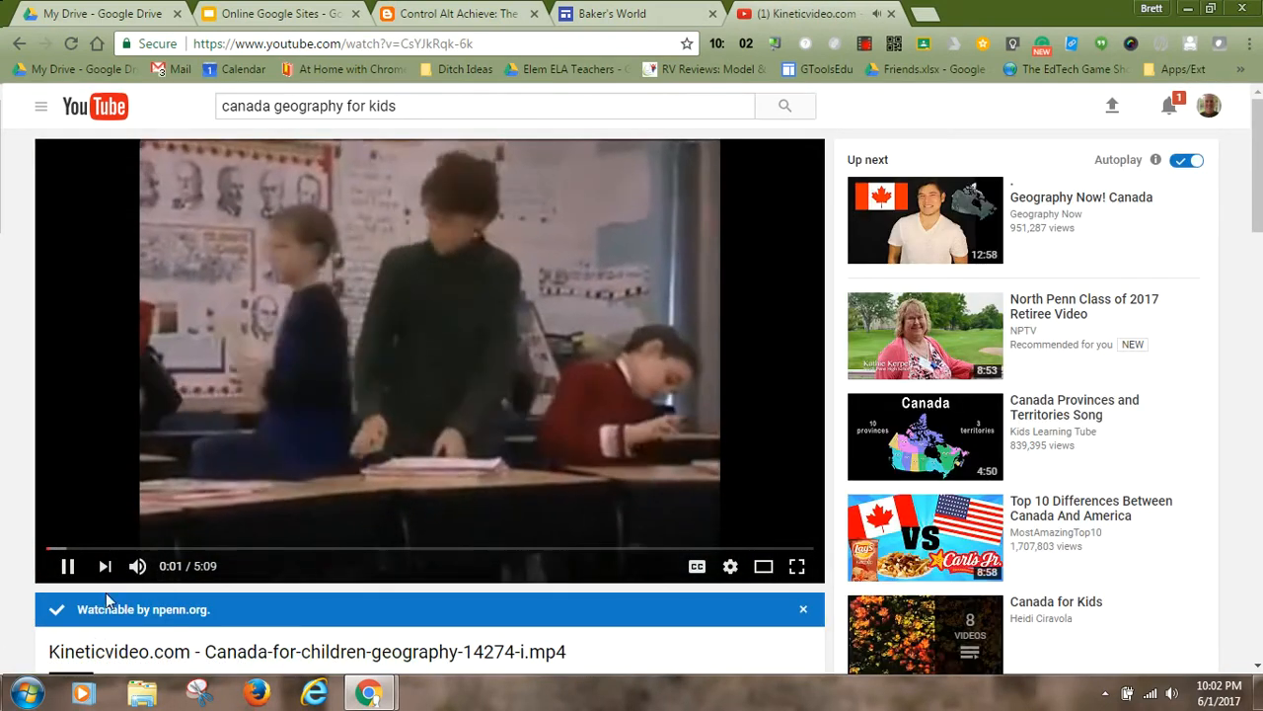
Copy the Kineticvideo video's share link, pausing its playback, and return to the site's open web embed dialog.
{"action": "scroll", "coordinate": [118, 592], "scroll_direction": "down", "scroll_amount": 3}
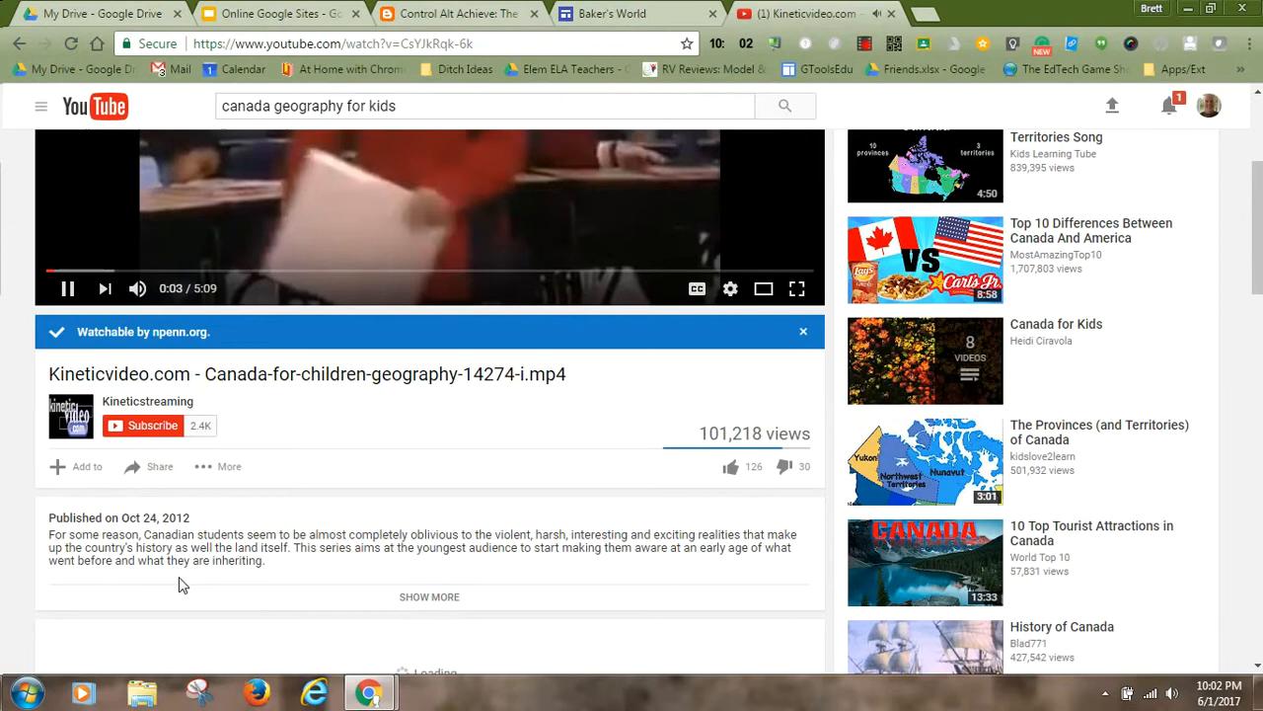
{"action": "left_click", "coordinate": [148, 467]}
{"action": "key", "text": "ctrl+c"}
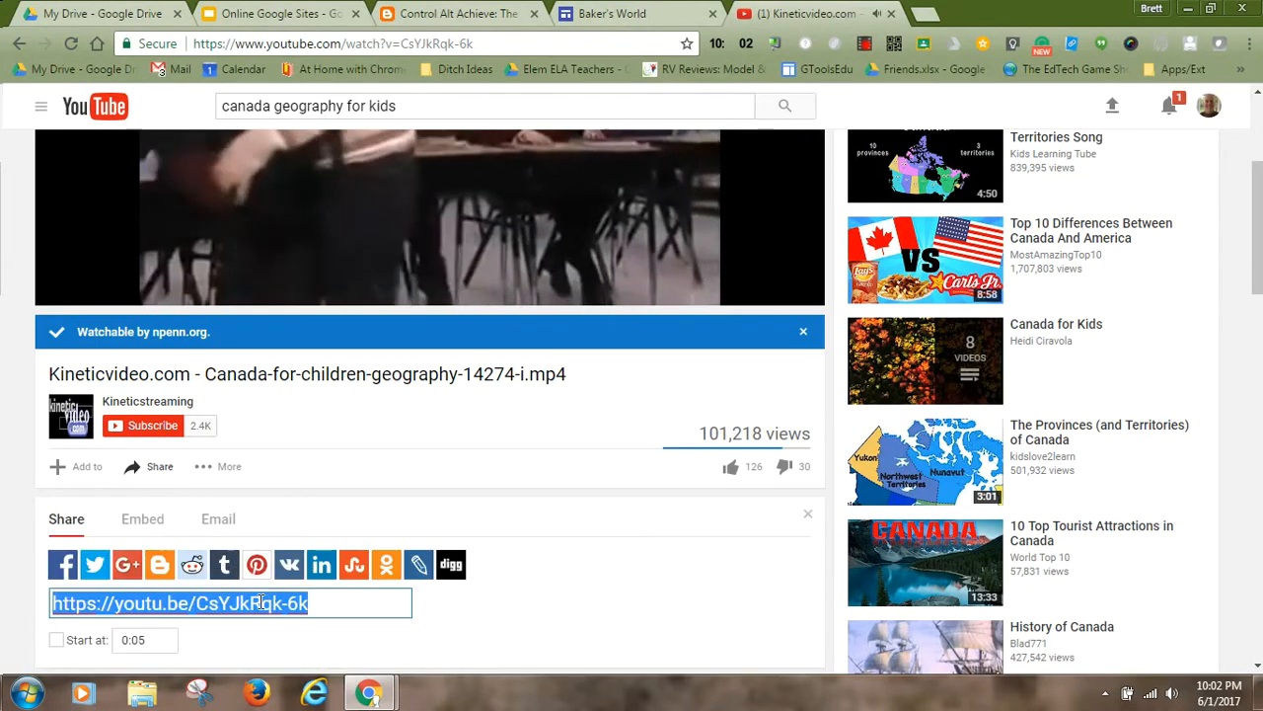
{"action": "right_click", "coordinate": [261, 605]}
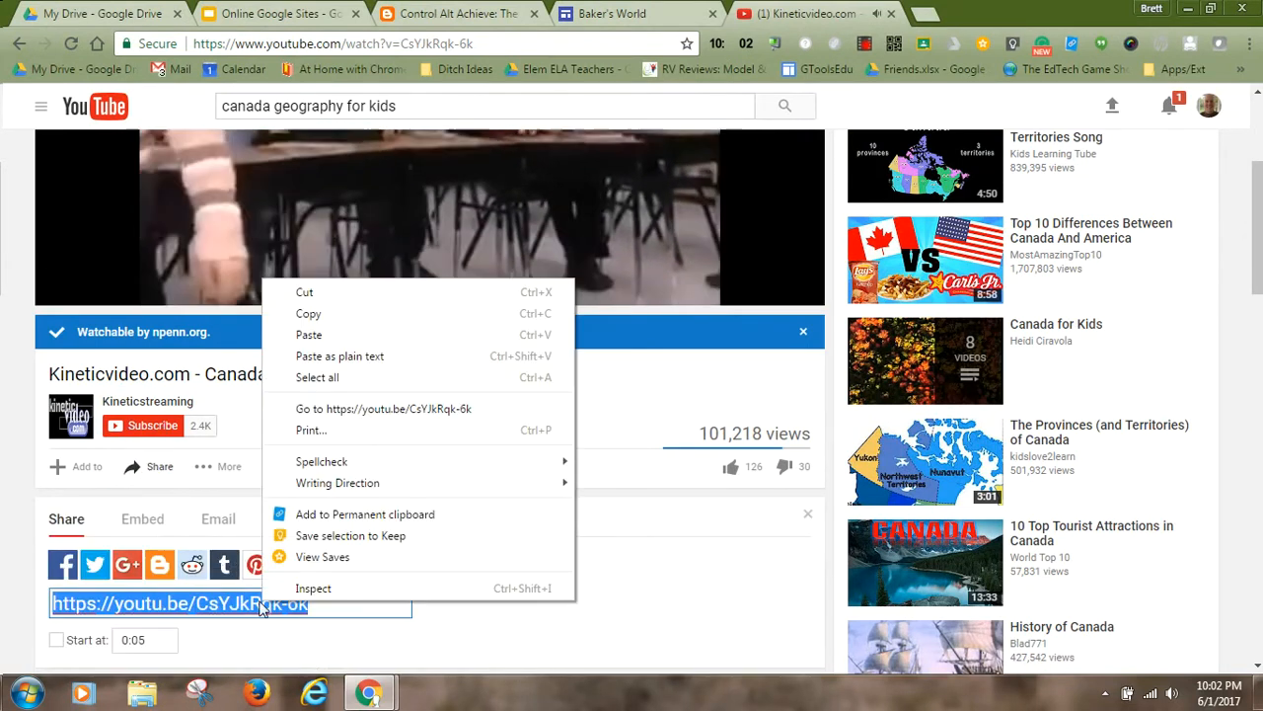
{"action": "left_click", "coordinate": [313, 313]}
{"action": "scroll", "coordinate": [247, 355], "scroll_direction": "up", "scroll_amount": 3}
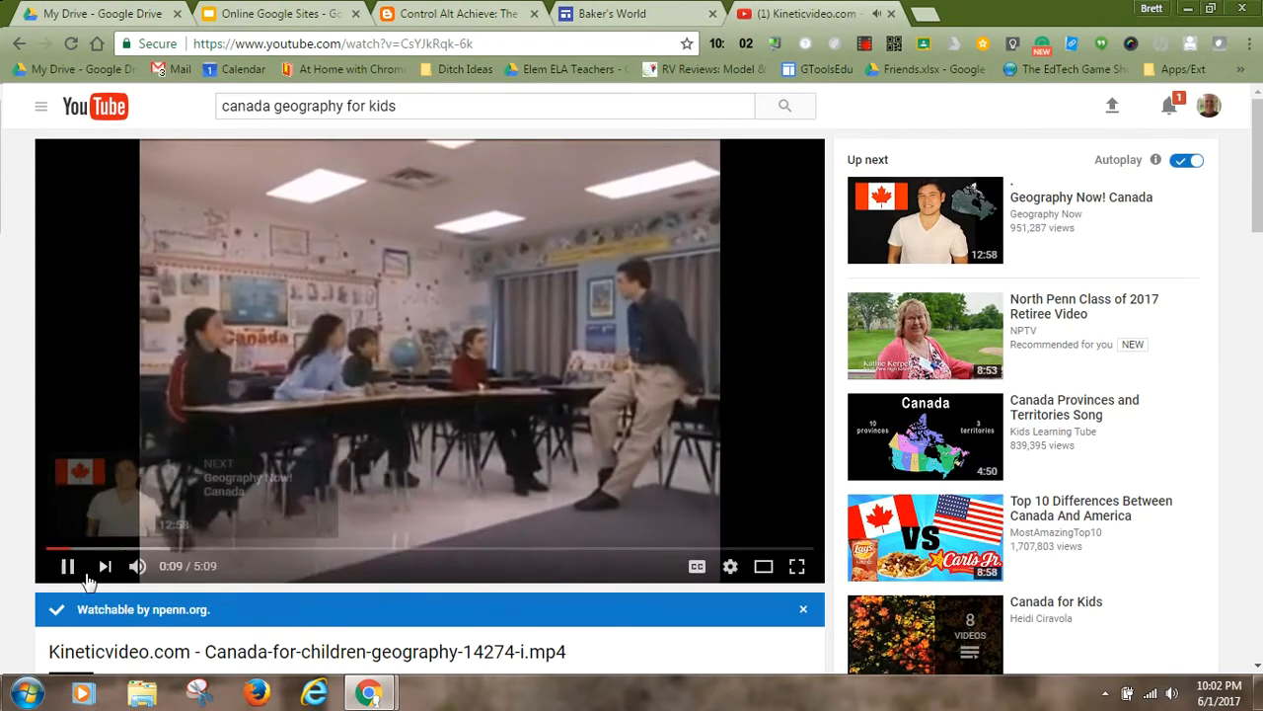
{"action": "left_click", "coordinate": [68, 567]}
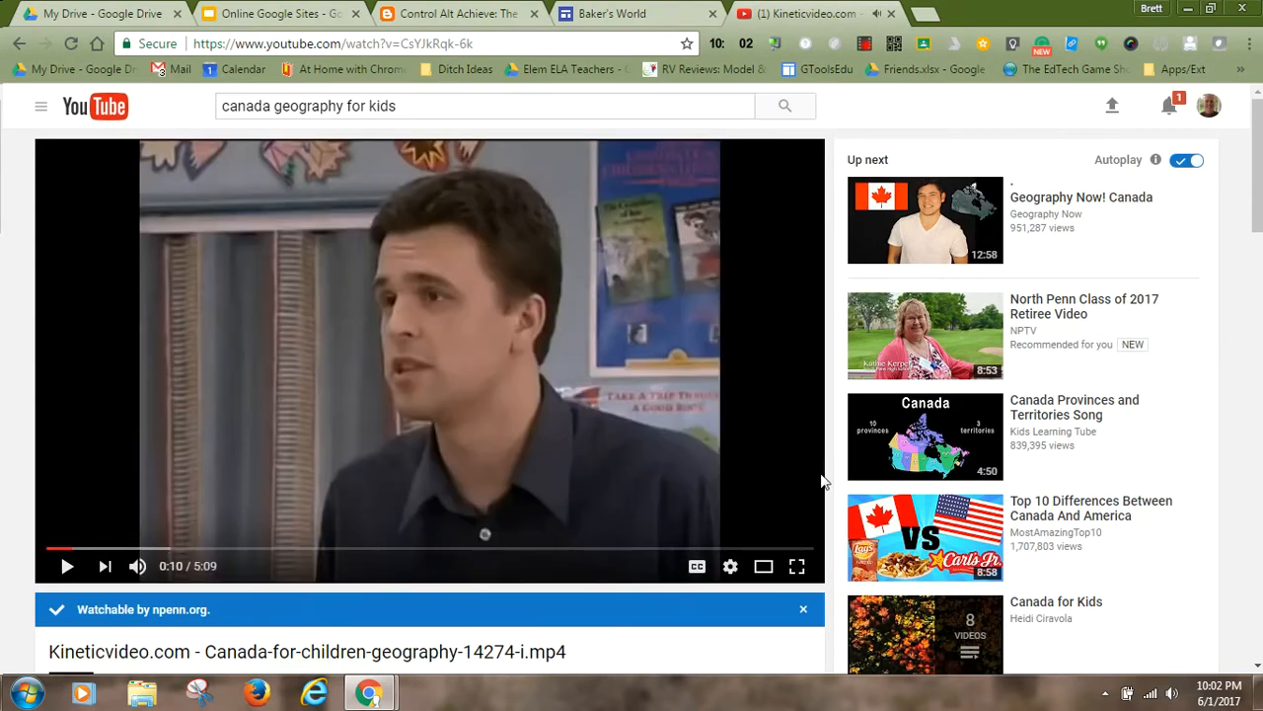
{"action": "left_click", "coordinate": [629, 12]}
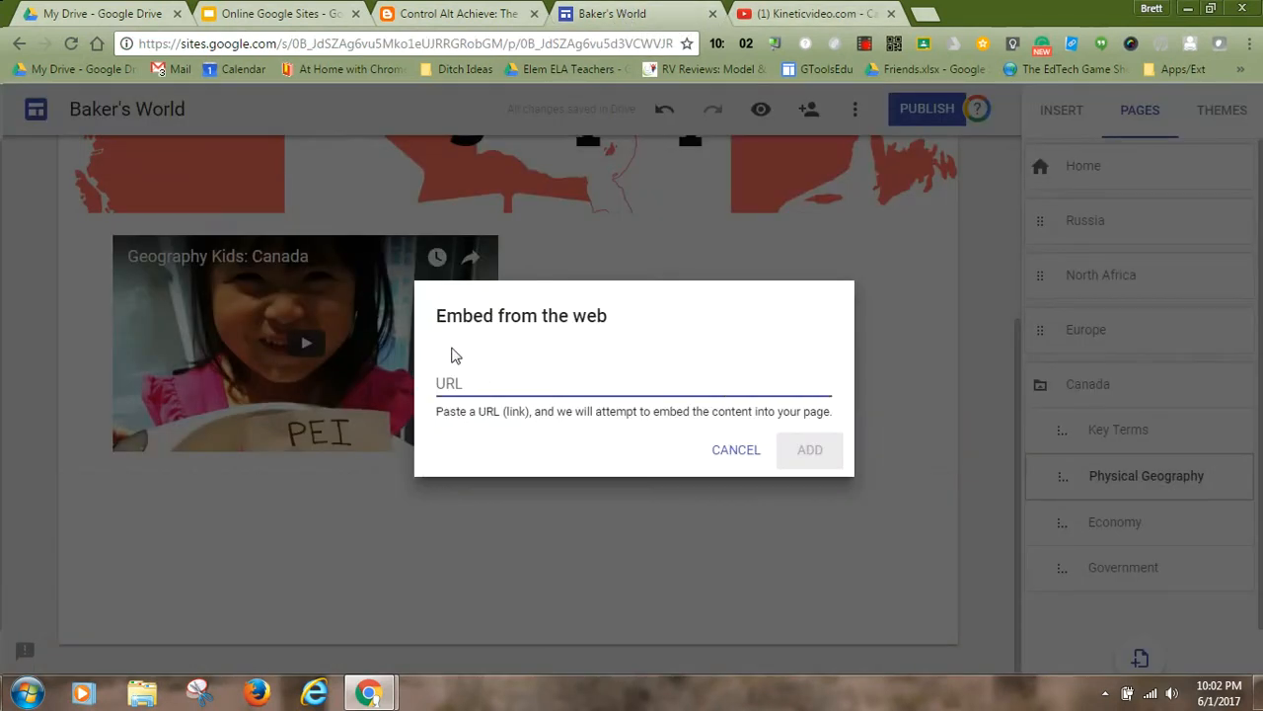
{"action": "key", "text": "ctrl+v"}
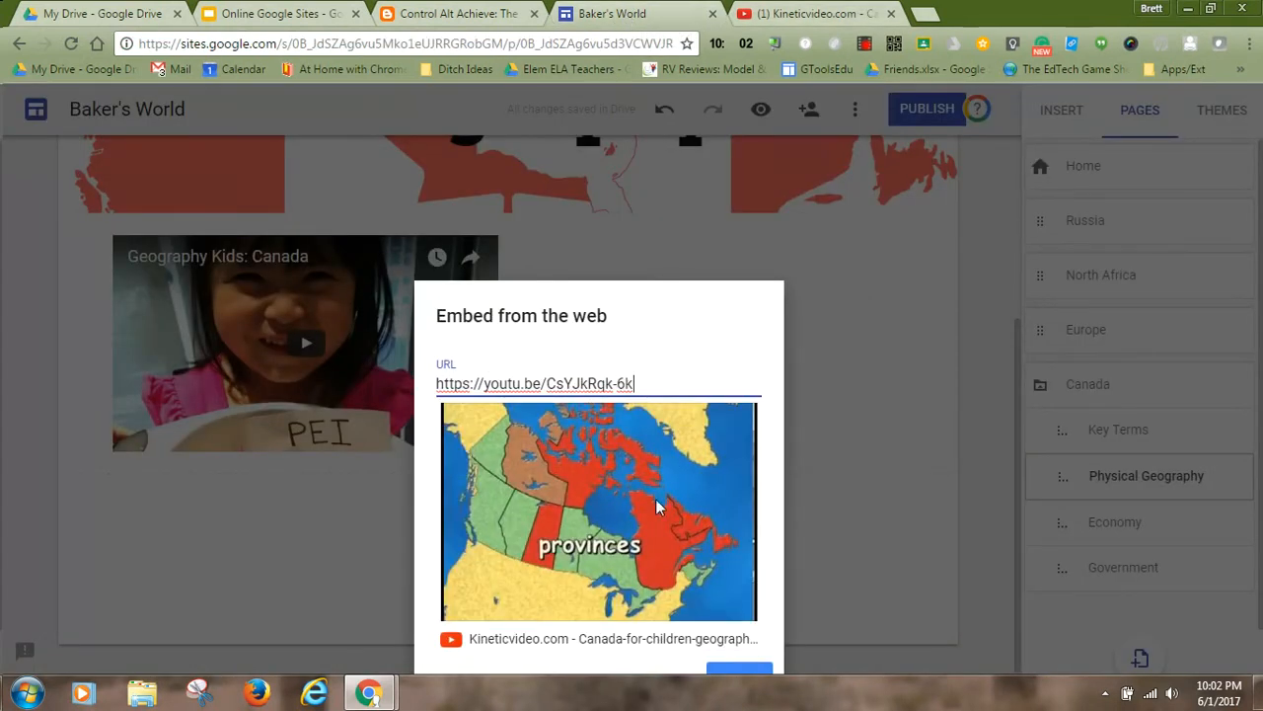
{"action": "left_click", "coordinate": [750, 671]}
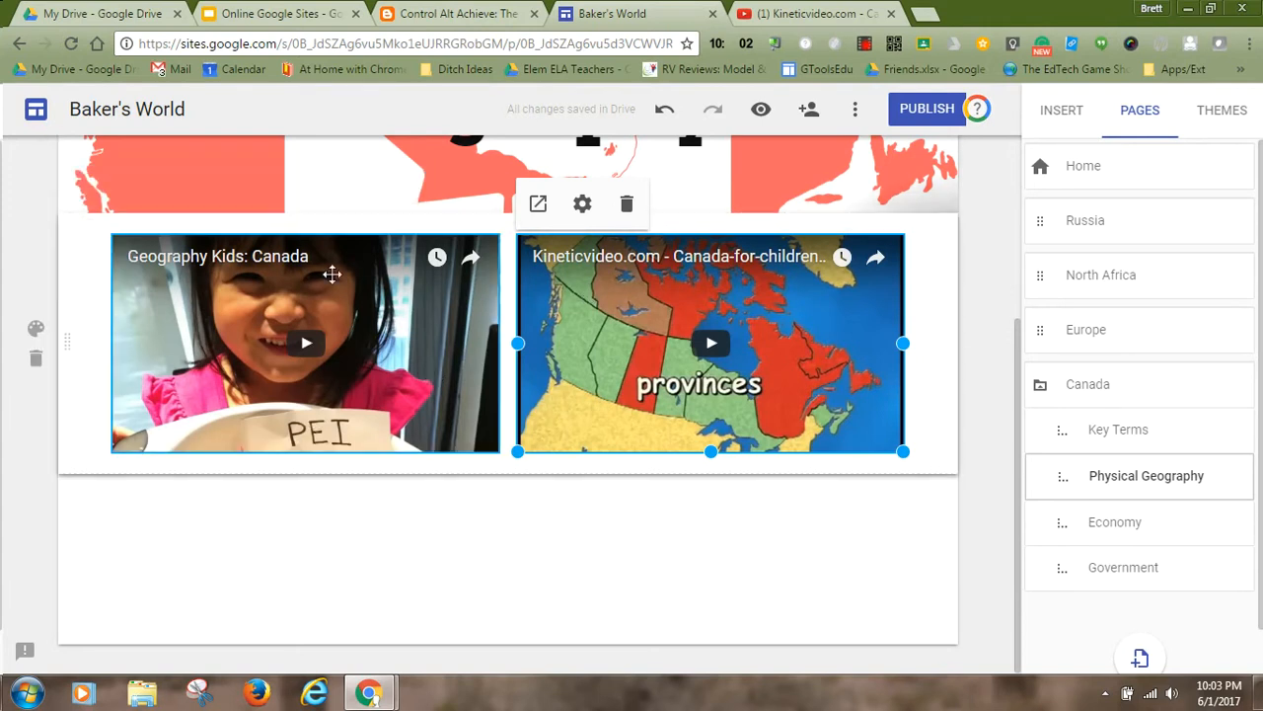
{"action": "scroll", "coordinate": [330, 273], "scroll_direction": "up", "scroll_amount": 3}
{"action": "scroll", "coordinate": [354, 256], "scroll_direction": "down", "scroll_amount": 1}
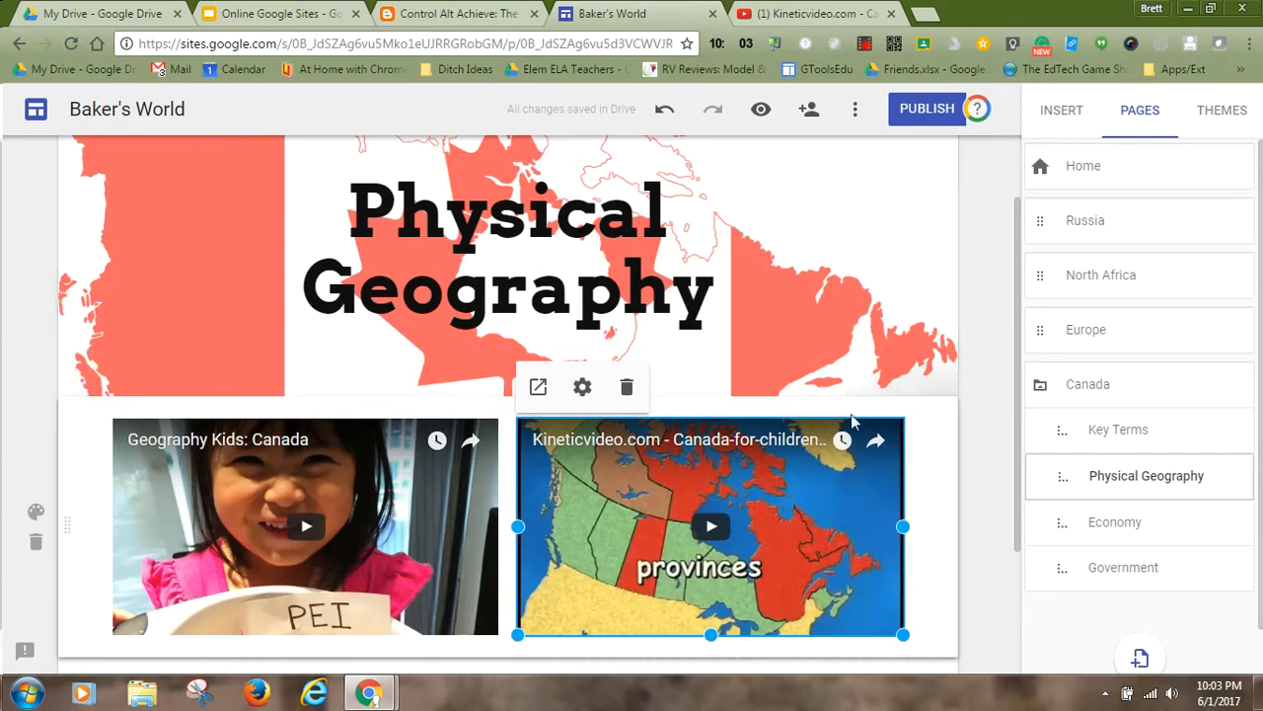
{"action": "scroll", "coordinate": [853, 423], "scroll_direction": "down", "scroll_amount": 1}
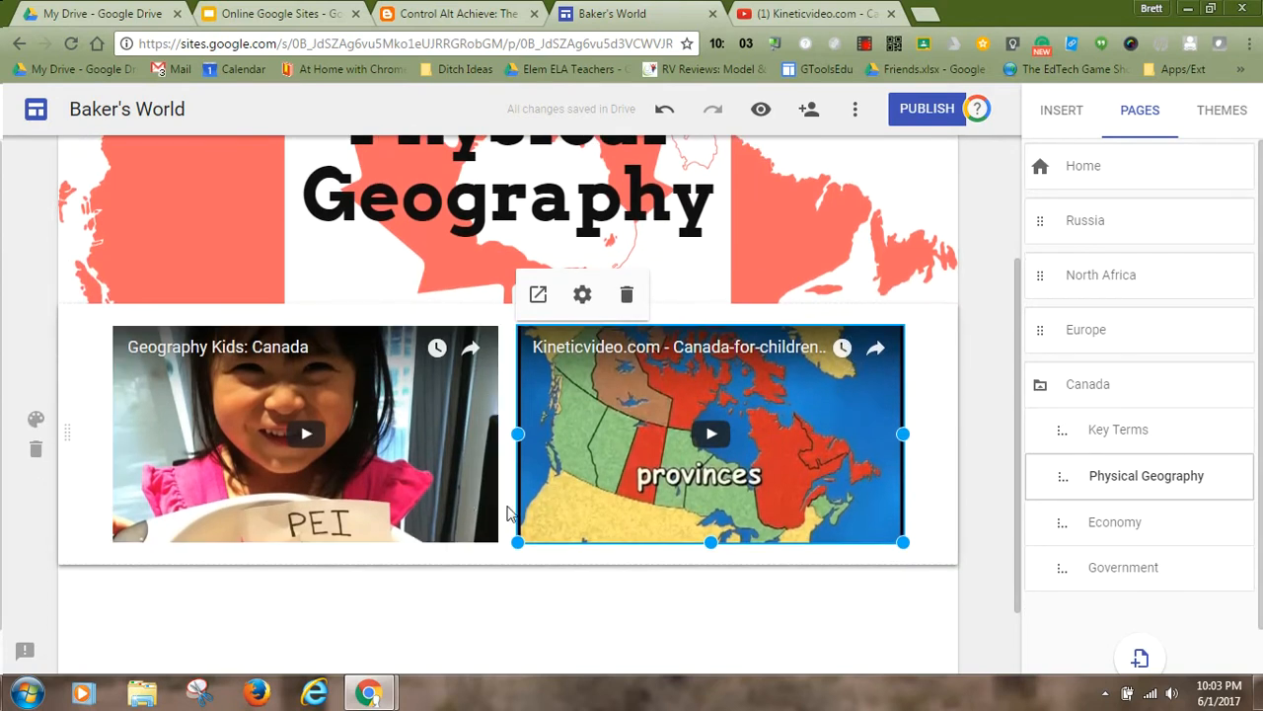
Add a text box below the two videos reading "Enjoy the videos!".
{"action": "double_click", "coordinate": [514, 618]}
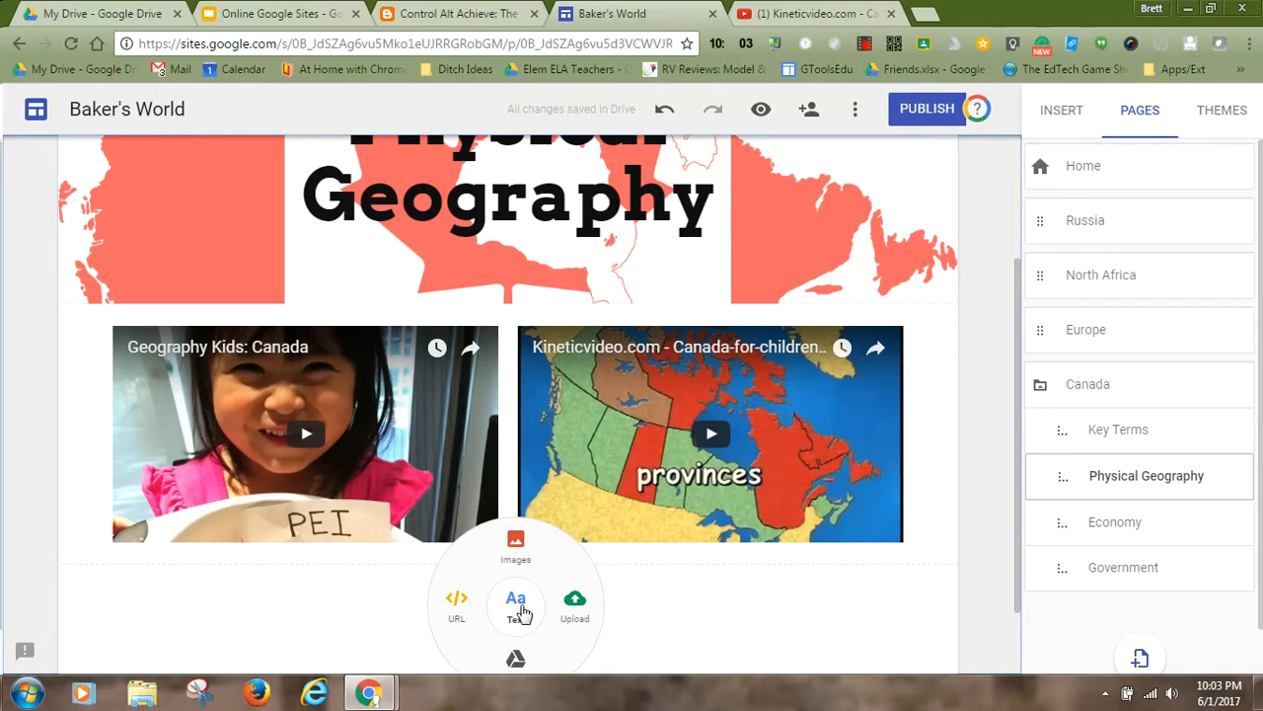
{"action": "left_click", "coordinate": [516, 608]}
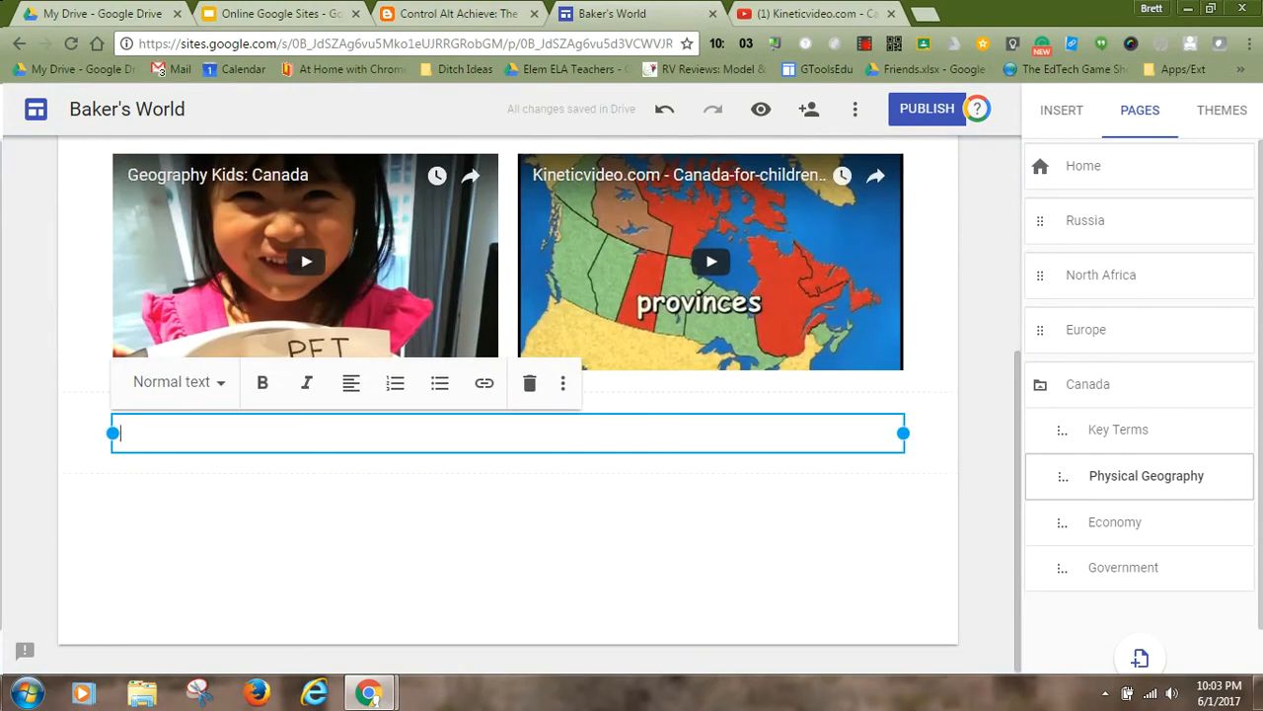
{"action": "type", "text": "Enjoy the vi"}
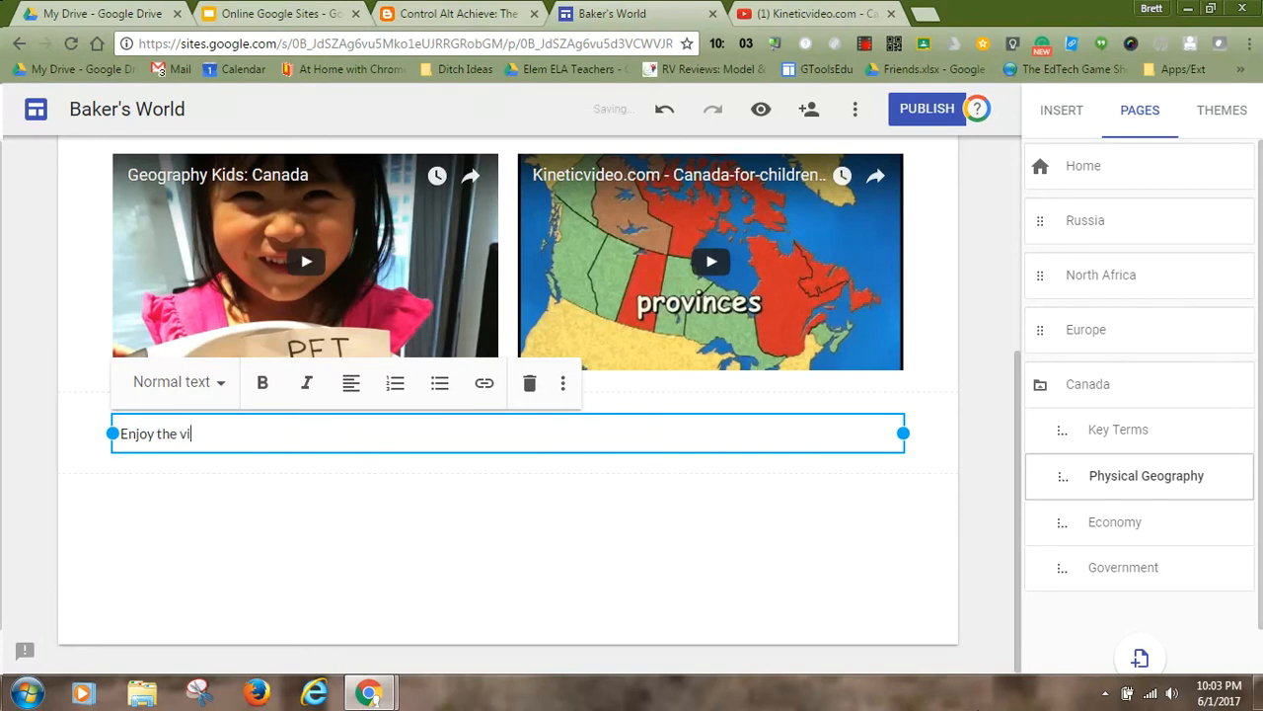
{"action": "type", "text": "deos!"}
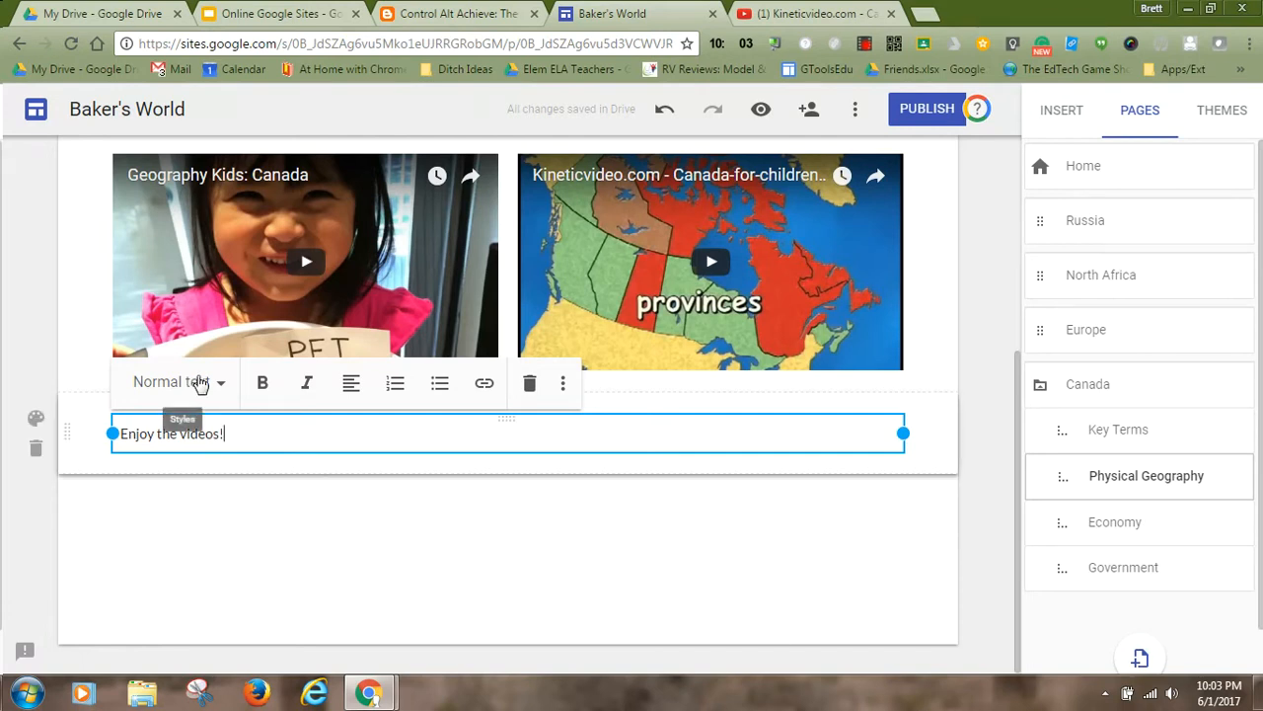
Make the "Enjoy the videos!" text bold and center it.
{"action": "left_click", "coordinate": [261, 385]}
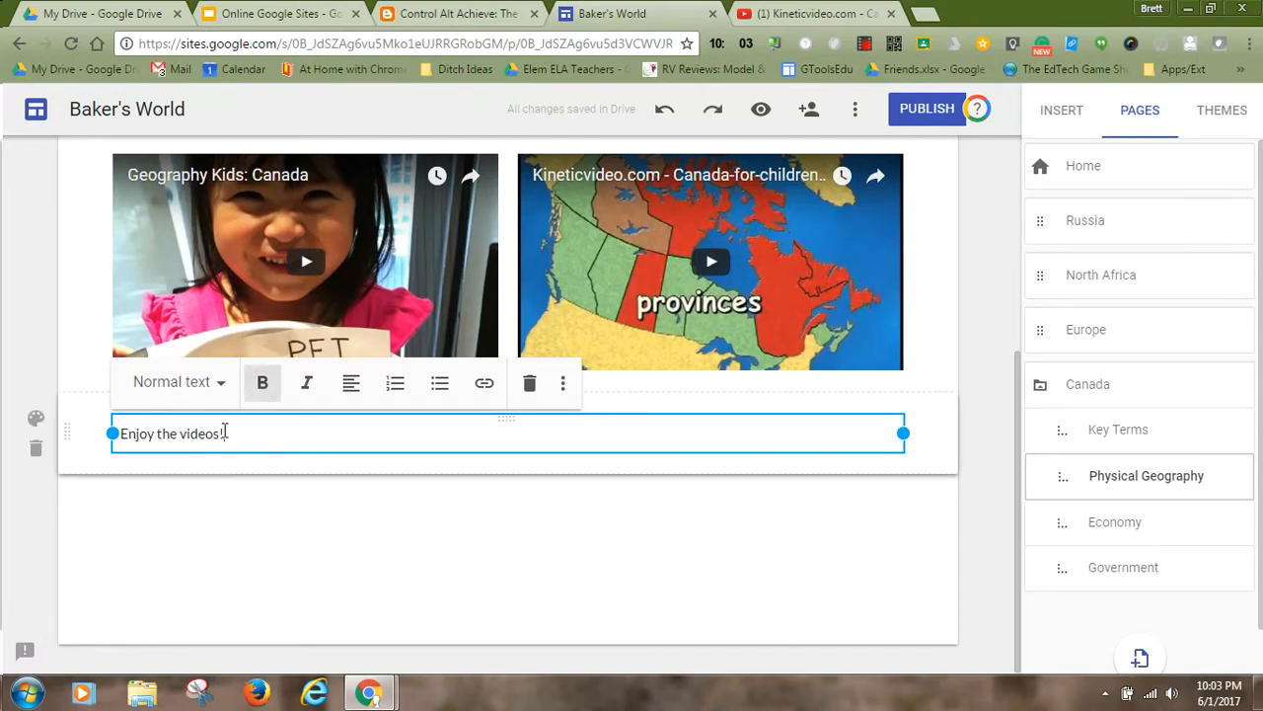
{"action": "left_click_drag", "start_coordinate": [225, 432], "coordinate": [101, 434]}
{"action": "left_click", "coordinate": [261, 383]}
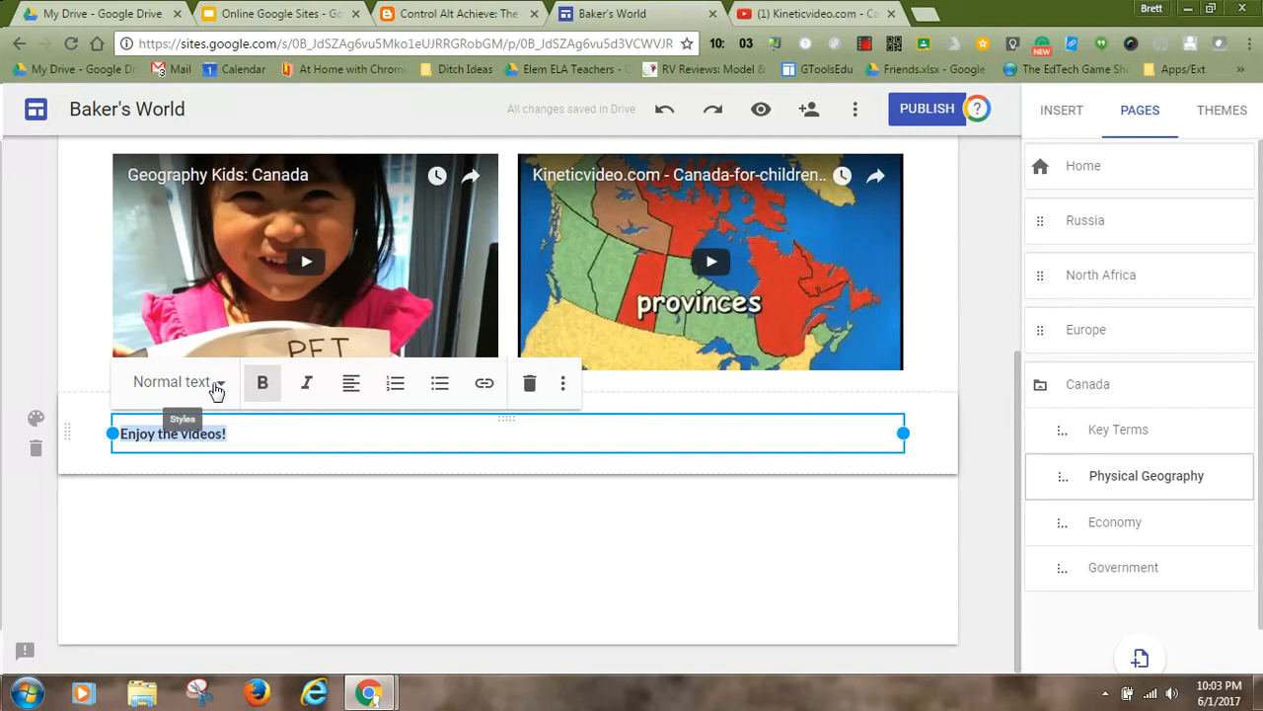
{"action": "left_click", "coordinate": [352, 385]}
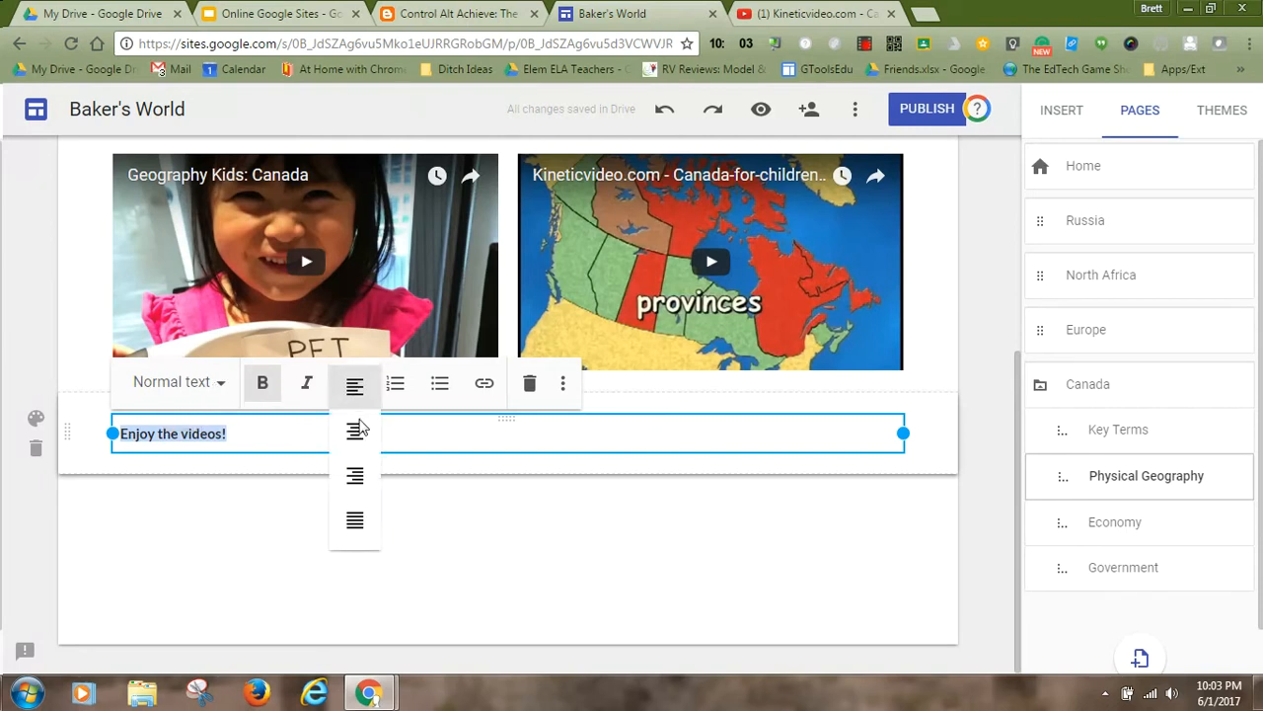
{"action": "left_click", "coordinate": [354, 434]}
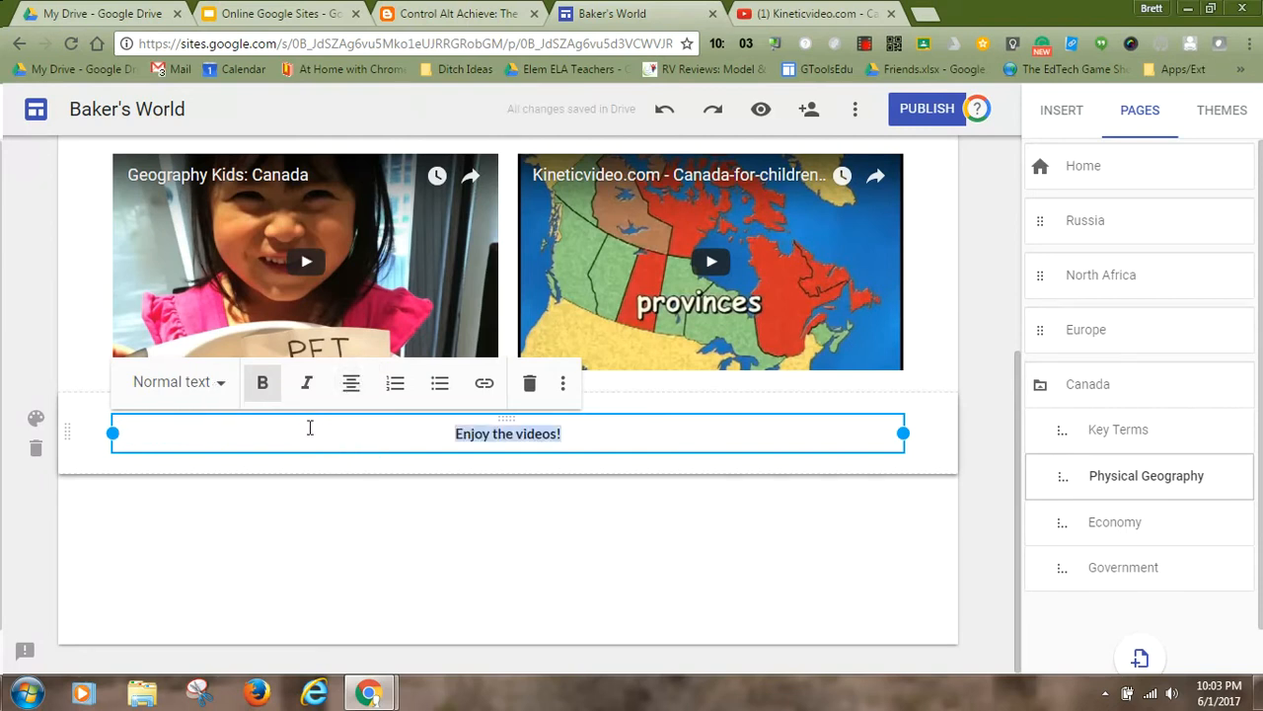
Try the Heading style on the "Enjoy the videos!" text, settling on the Title style.
{"action": "left_click", "coordinate": [225, 384]}
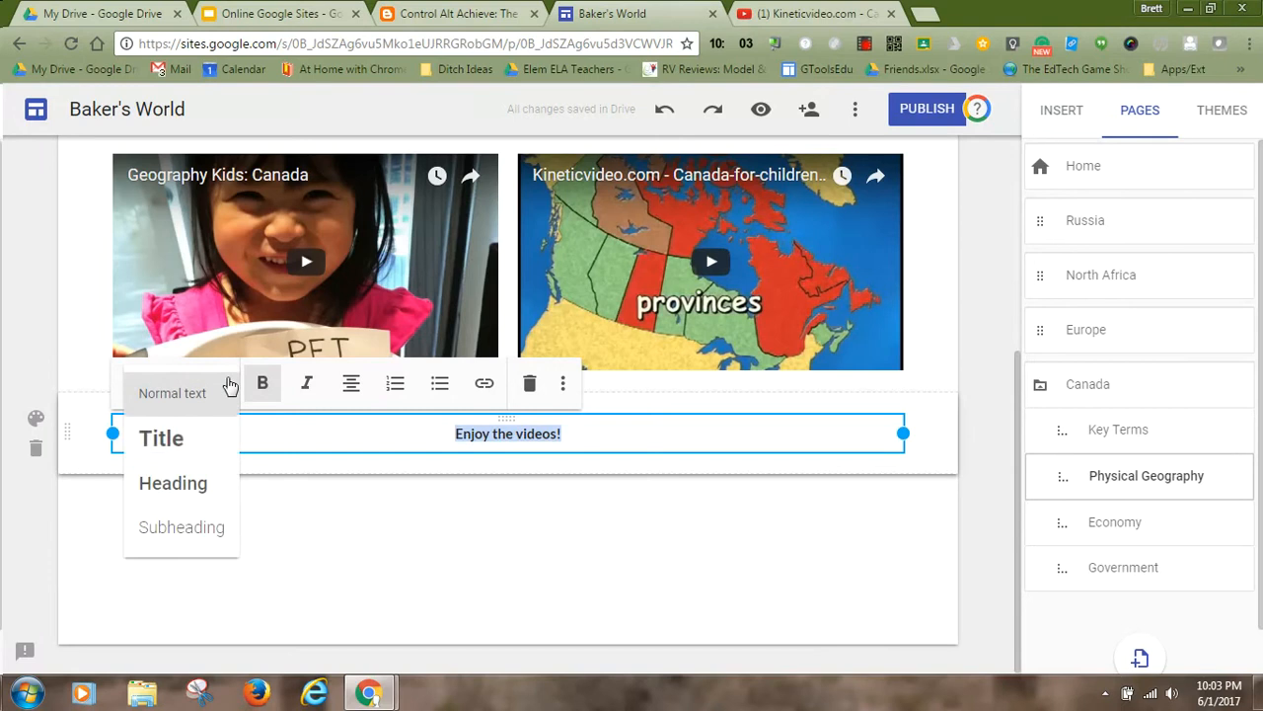
{"action": "left_click", "coordinate": [188, 489]}
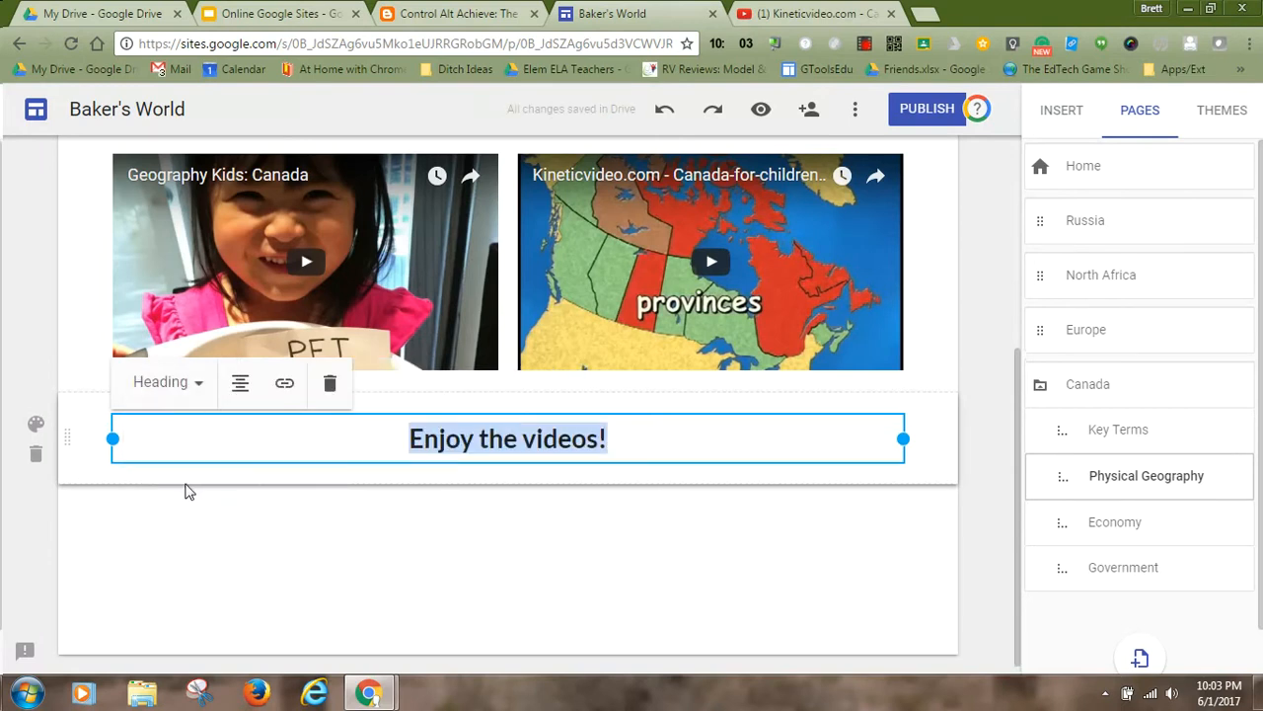
{"action": "left_click", "coordinate": [193, 383]}
{"action": "left_click", "coordinate": [162, 440]}
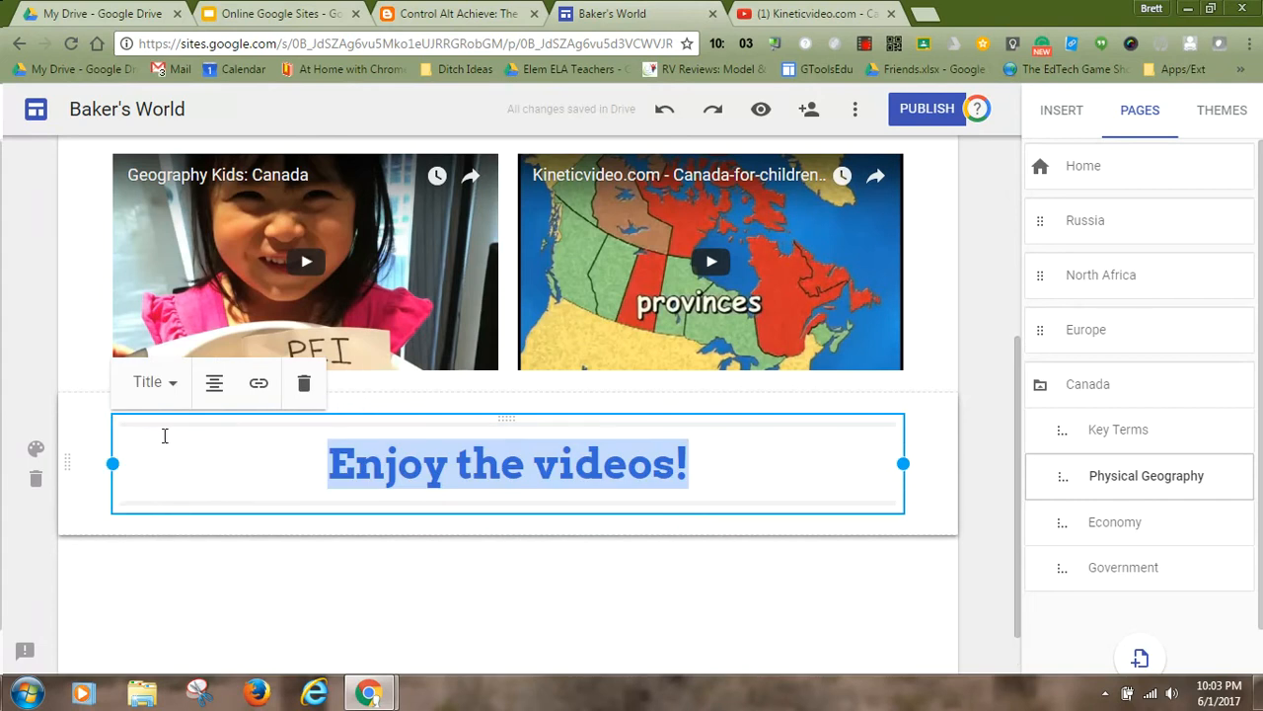
{"action": "left_click", "coordinate": [628, 609]}
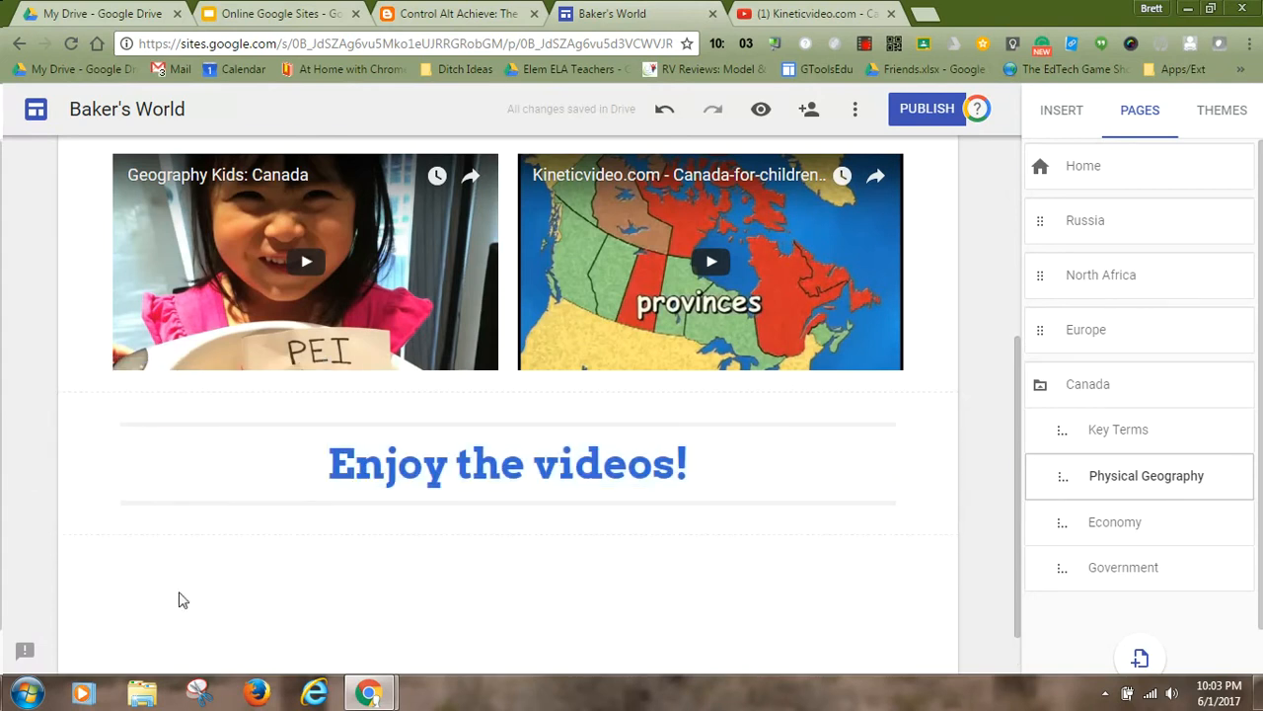
Set the background style of the "Enjoy the videos!" section to Emphasis 1.
{"action": "mouse_move", "coordinate": [144, 498]}
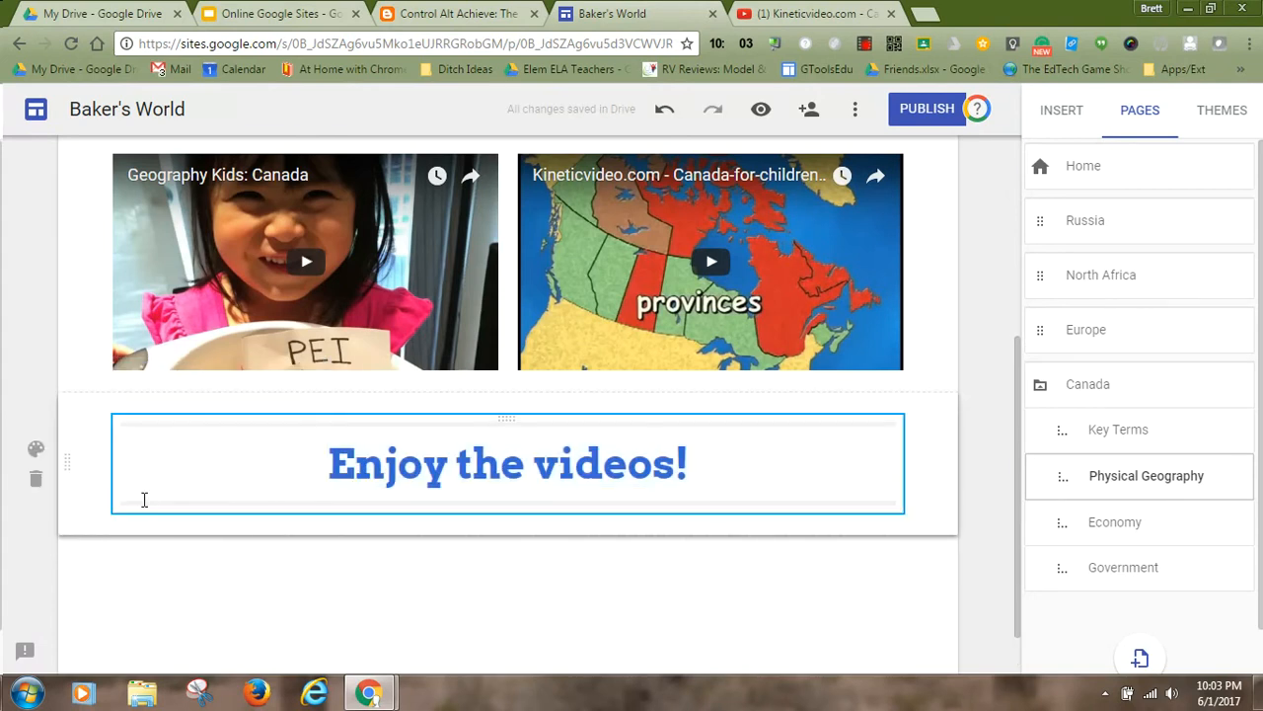
{"action": "left_click", "coordinate": [36, 452]}
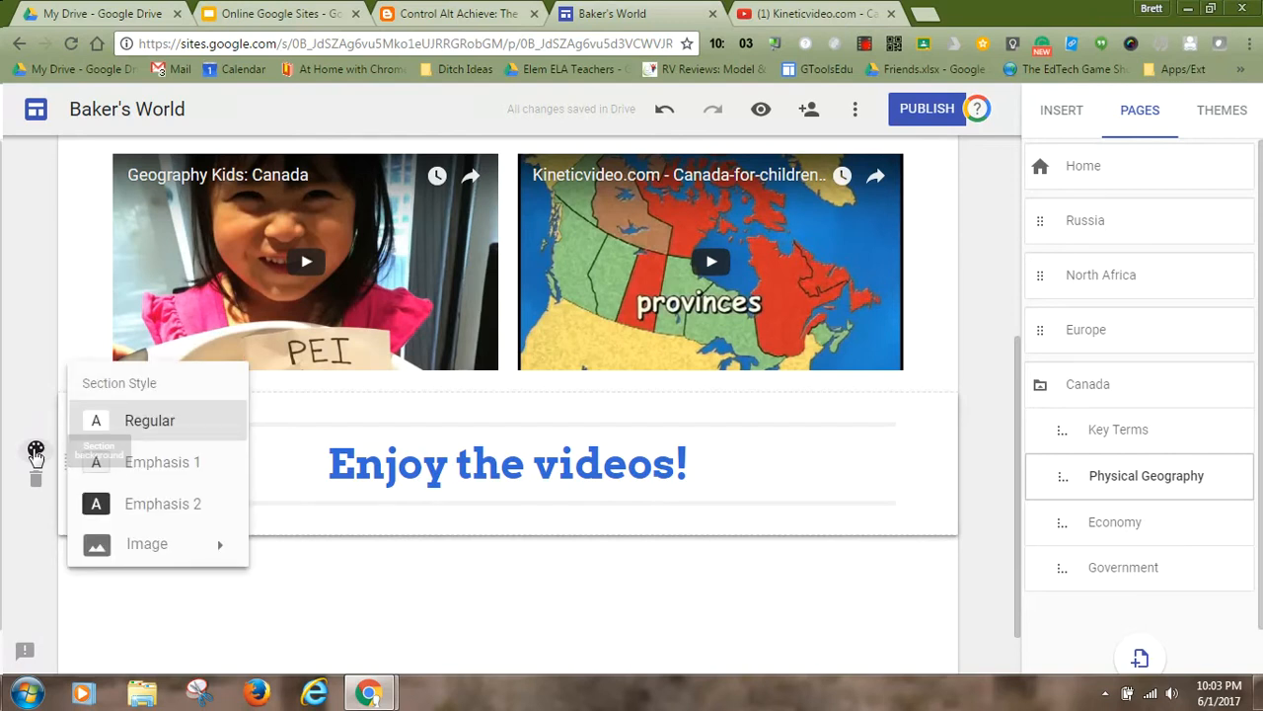
{"action": "left_click", "coordinate": [134, 469]}
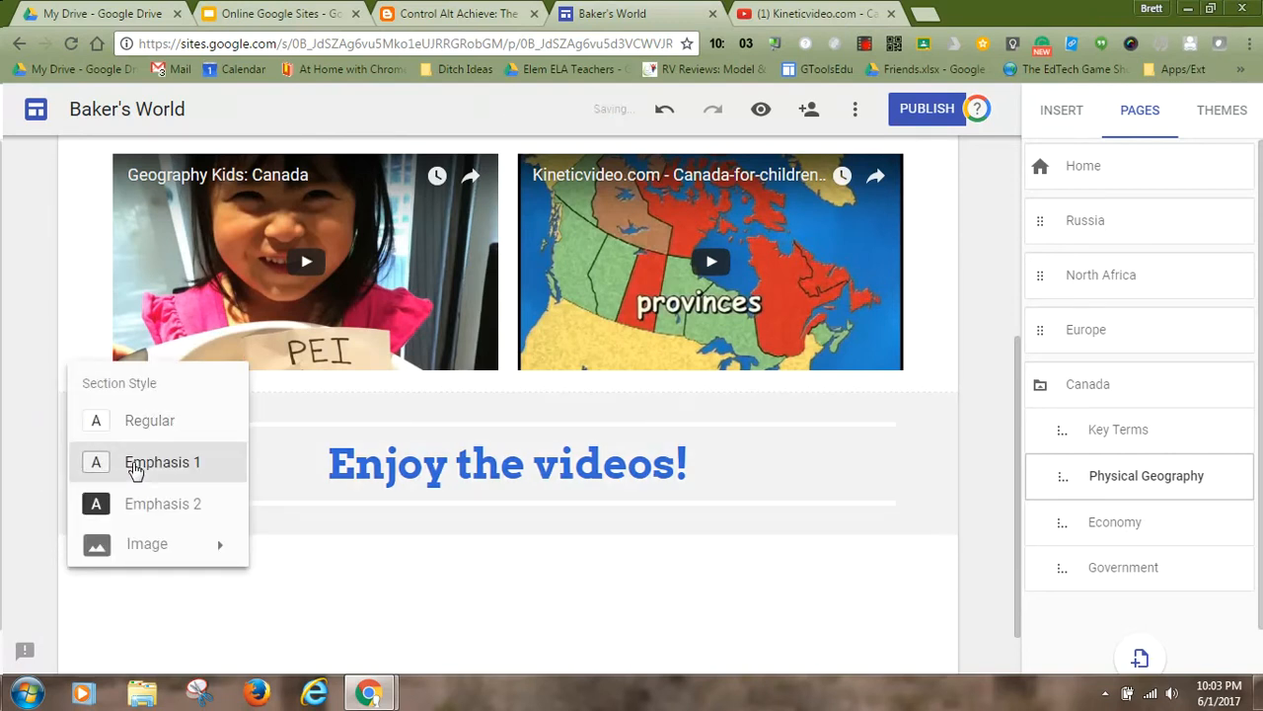
{"action": "left_click", "coordinate": [521, 604]}
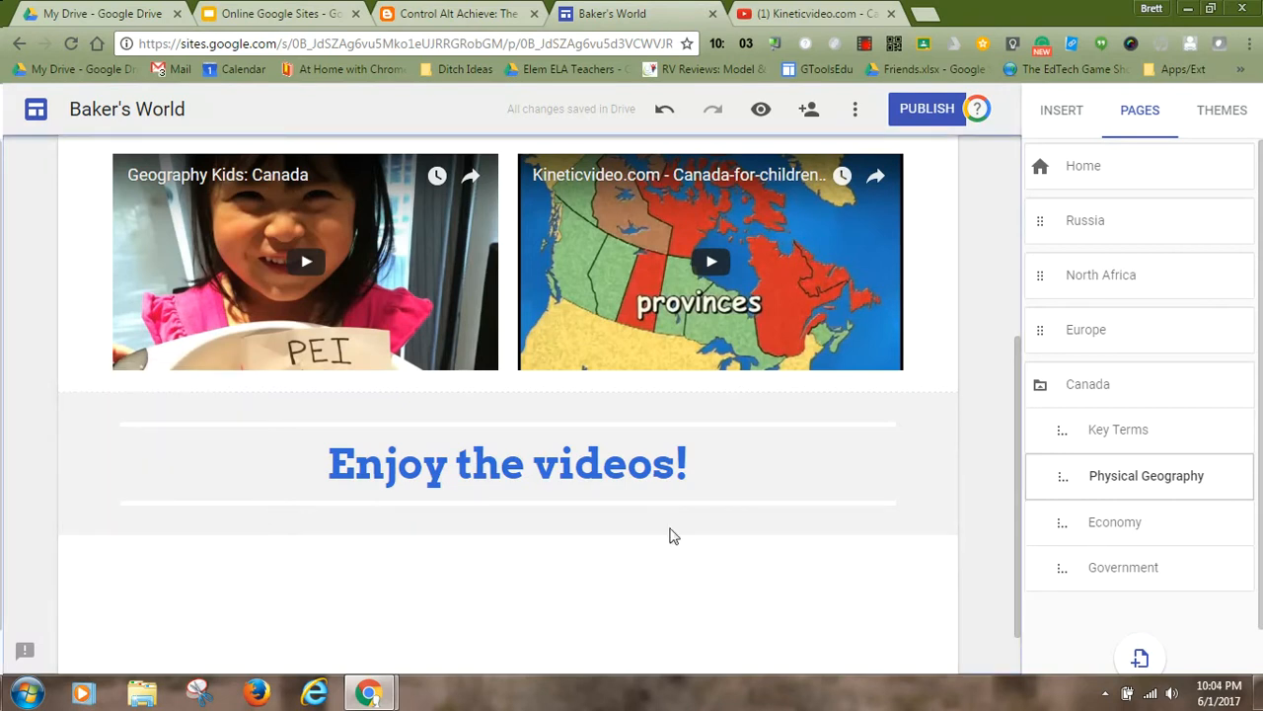
{"action": "scroll", "coordinate": [714, 607], "scroll_direction": "up", "scroll_amount": 4}
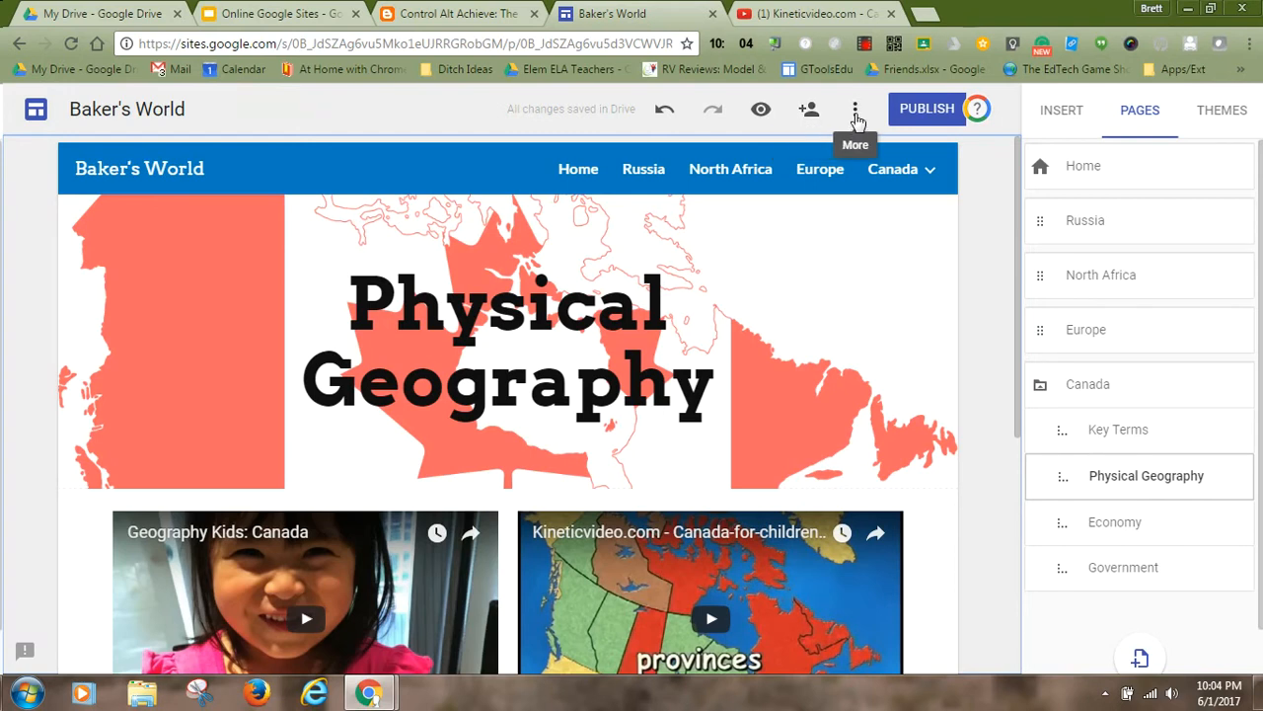
{"action": "left_click", "coordinate": [854, 115]}
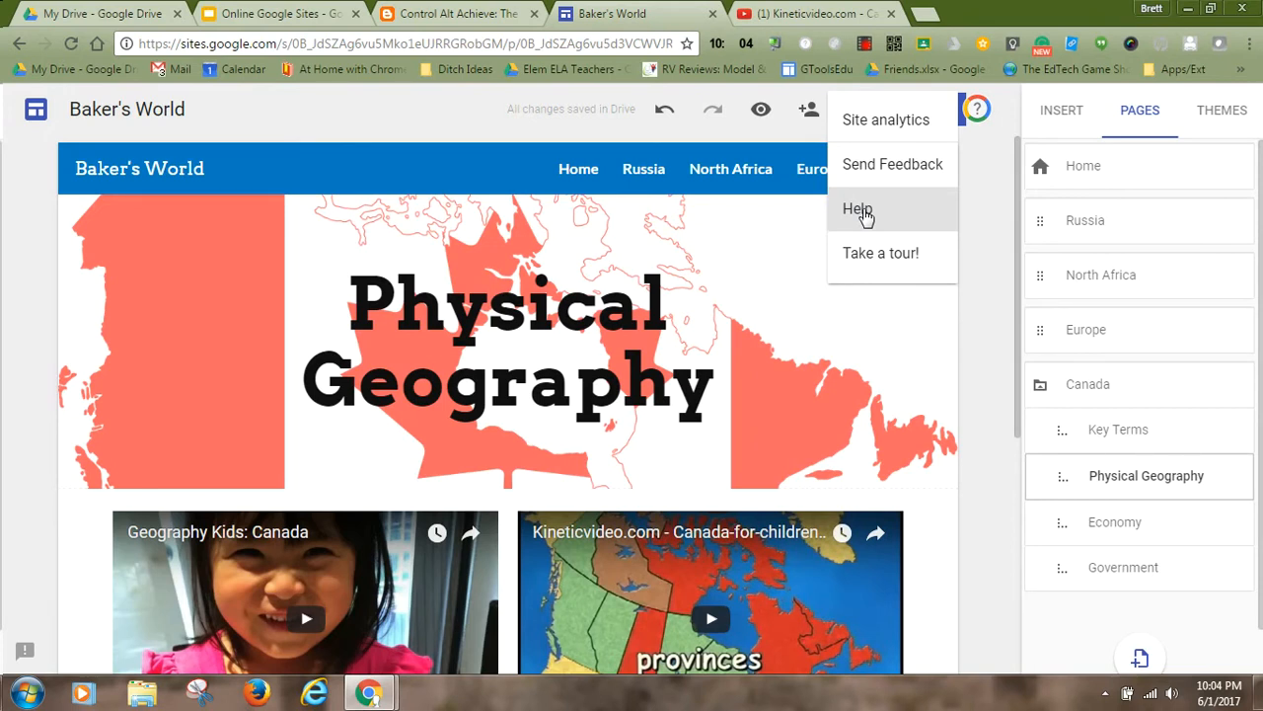
{"action": "left_click", "coordinate": [781, 123]}
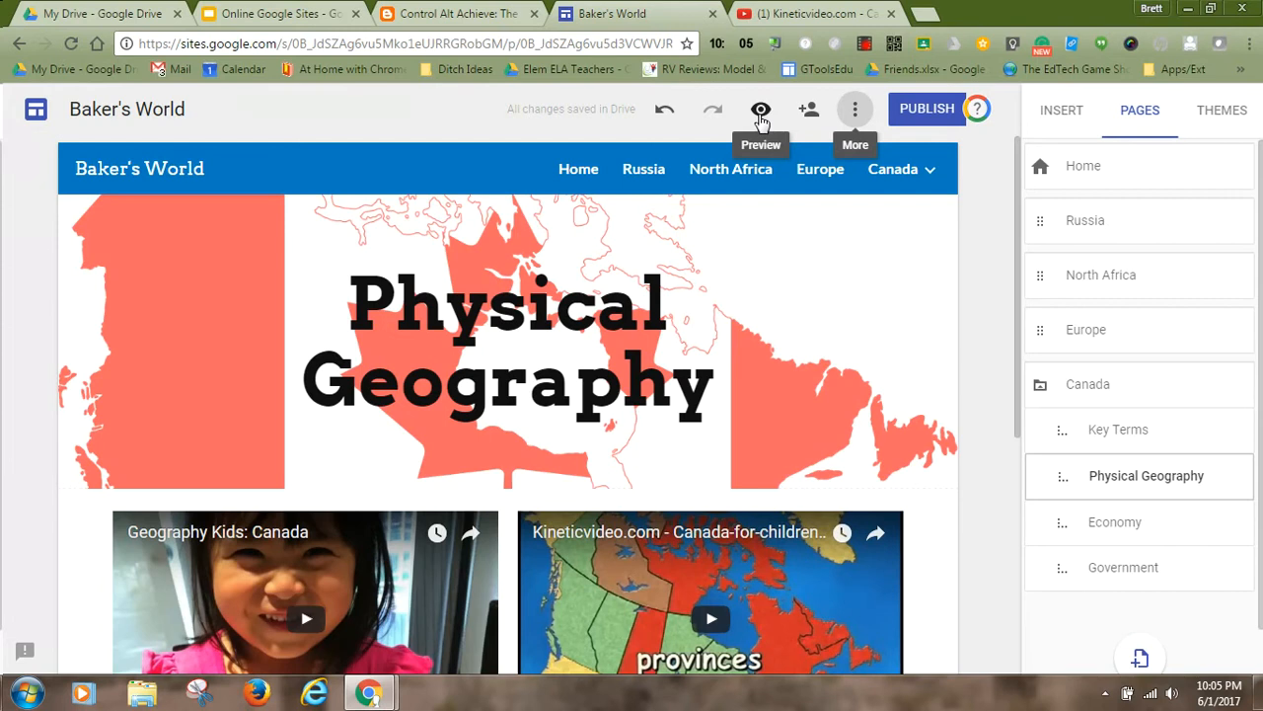
Preview the Physical Geography page in desktop, tablet and phone layouts, and return to editing.
{"action": "left_click", "coordinate": [759, 110]}
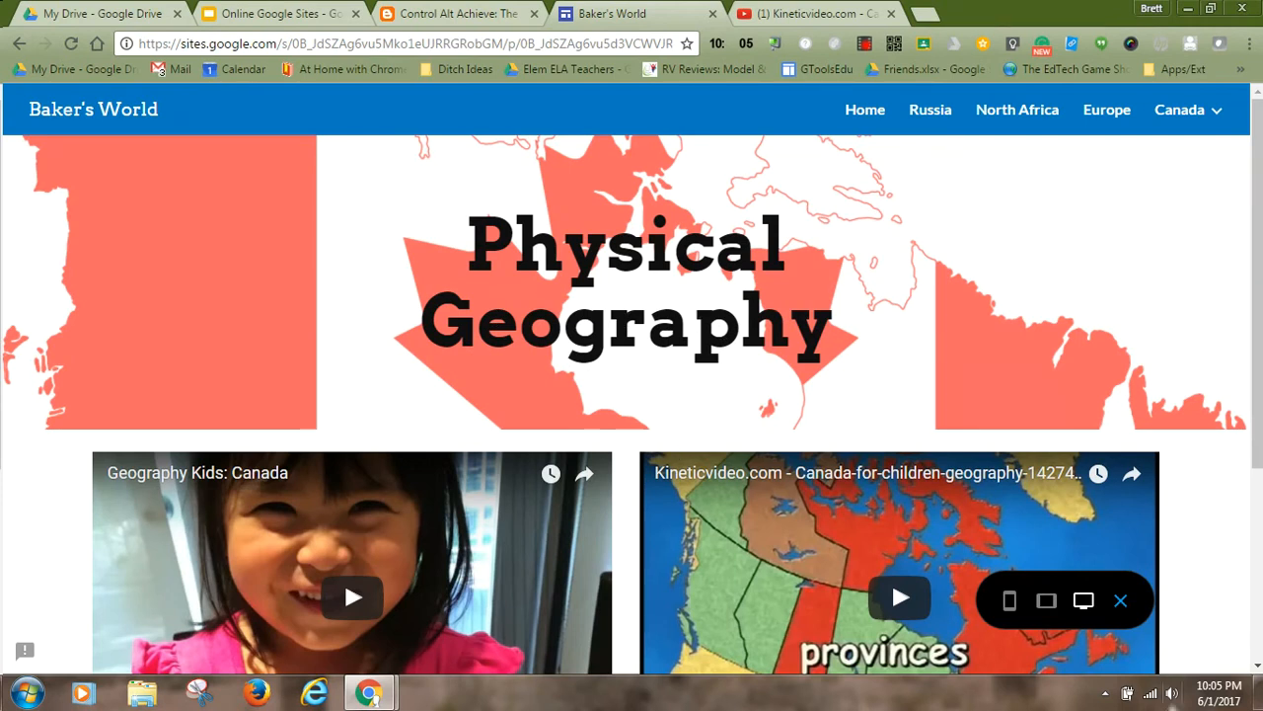
{"action": "left_click", "coordinate": [1046, 604]}
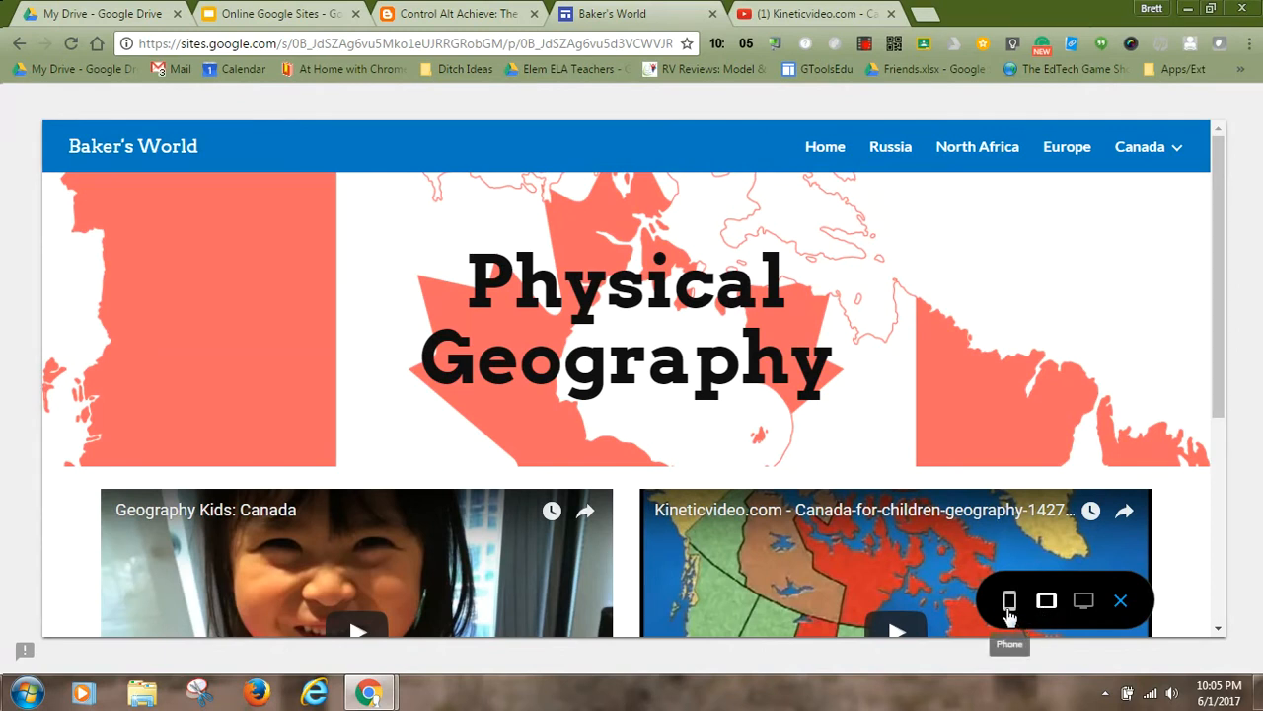
{"action": "left_click", "coordinate": [1009, 614]}
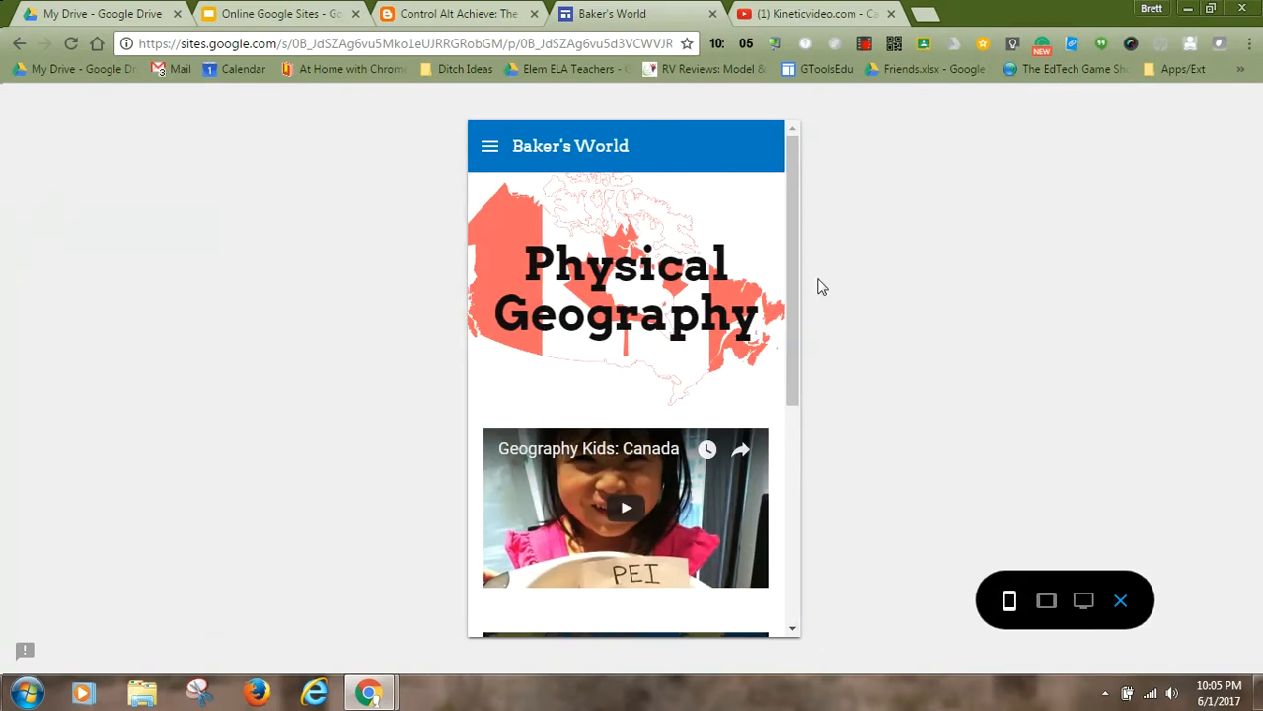
{"action": "mouse_move", "coordinate": [791, 298]}
{"action": "left_mouse_down"}
{"action": "mouse_move", "coordinate": [787, 460]}
{"action": "mouse_move", "coordinate": [801, 224]}
{"action": "mouse_move", "coordinate": [779, 527]}
{"action": "mouse_move", "coordinate": [782, 275]}
{"action": "mouse_move", "coordinate": [776, 522]}
{"action": "mouse_move", "coordinate": [785, 318]}
{"action": "left_mouse_up"}
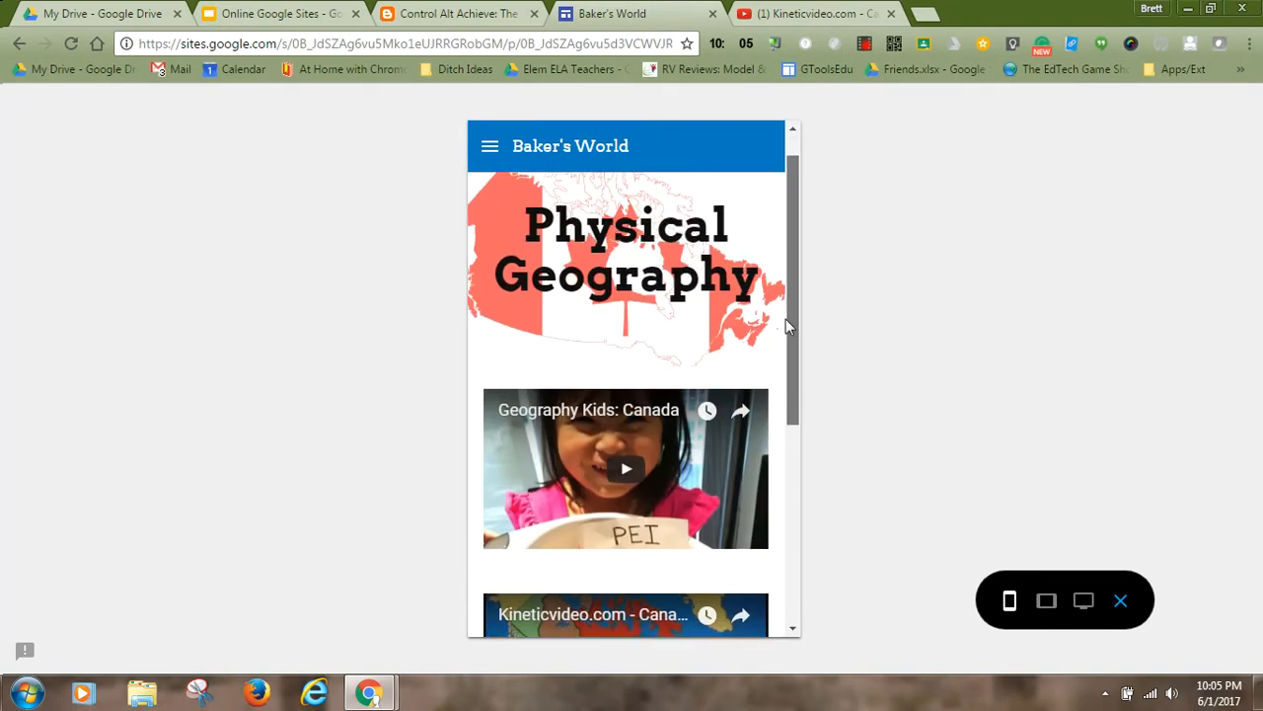
{"action": "left_click", "coordinate": [1121, 602]}
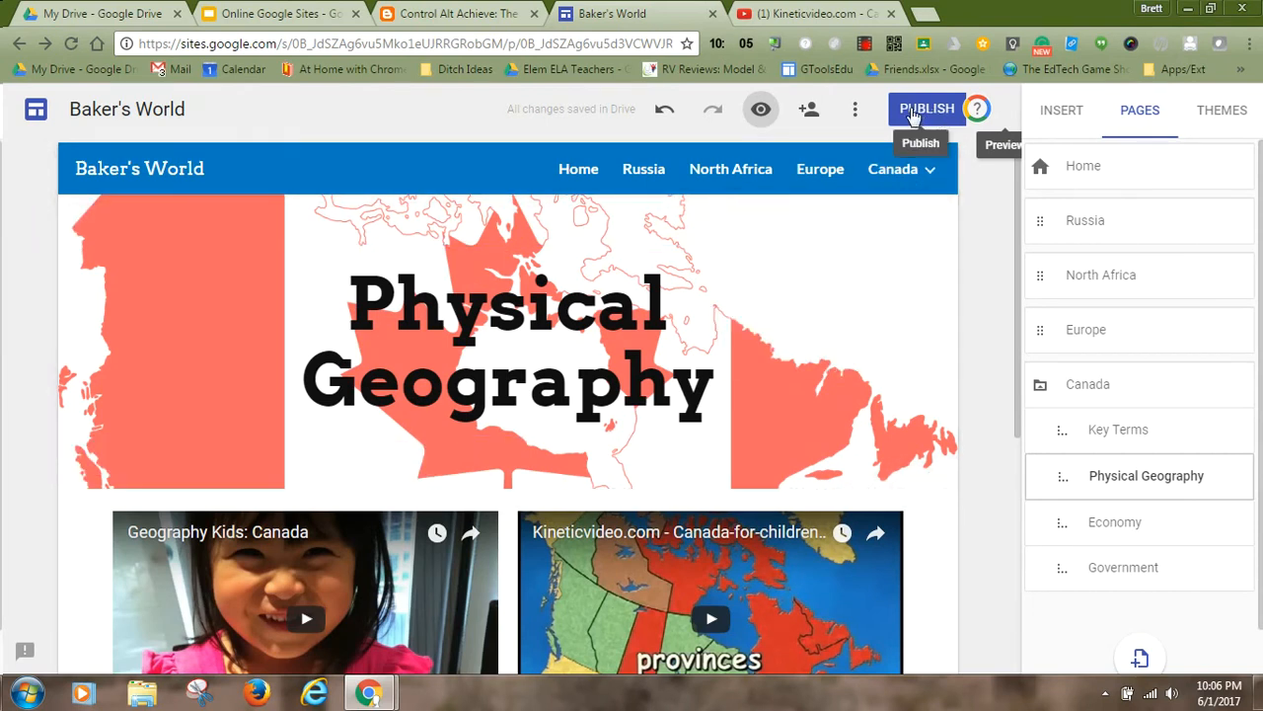
Review the site location and visitor access options for publishing the site, and leave without publishing.
{"action": "left_click", "coordinate": [915, 111]}
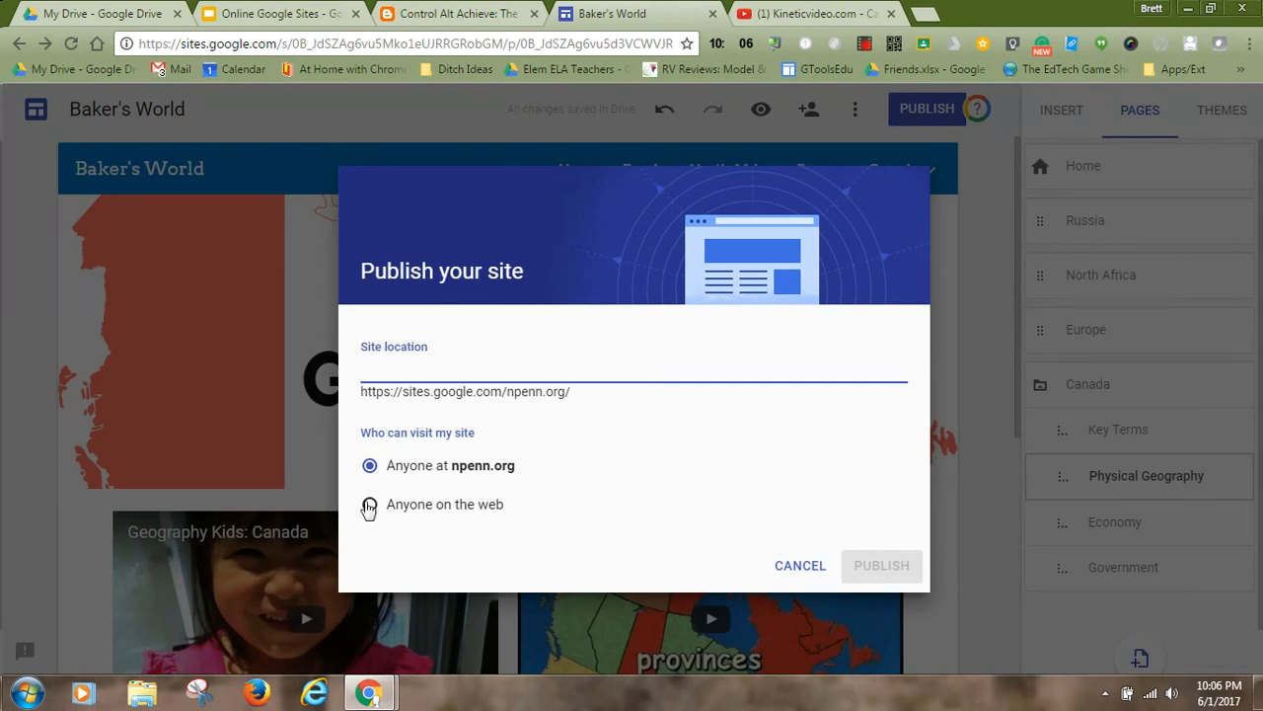
{"action": "left_click", "coordinate": [792, 570]}
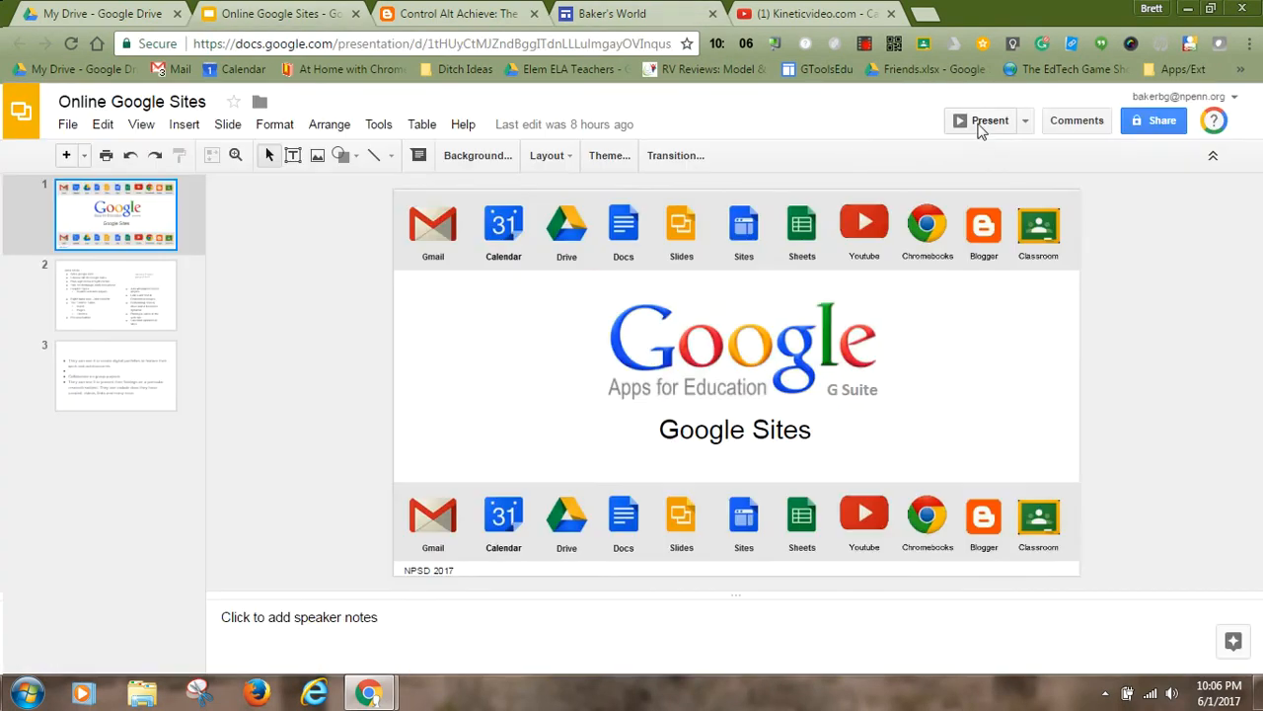
Switch to the Online Google Sites presentation in Google Slides and start presenting it full screen.
{"action": "left_click", "coordinate": [977, 123]}
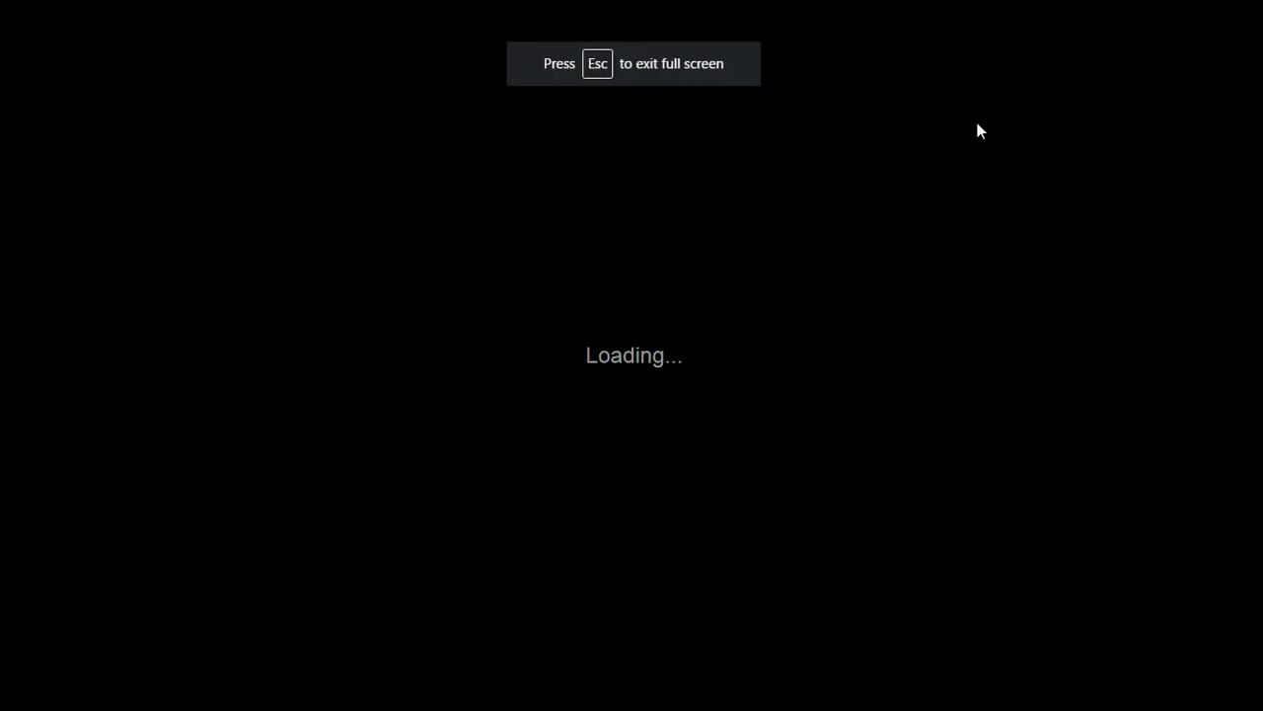